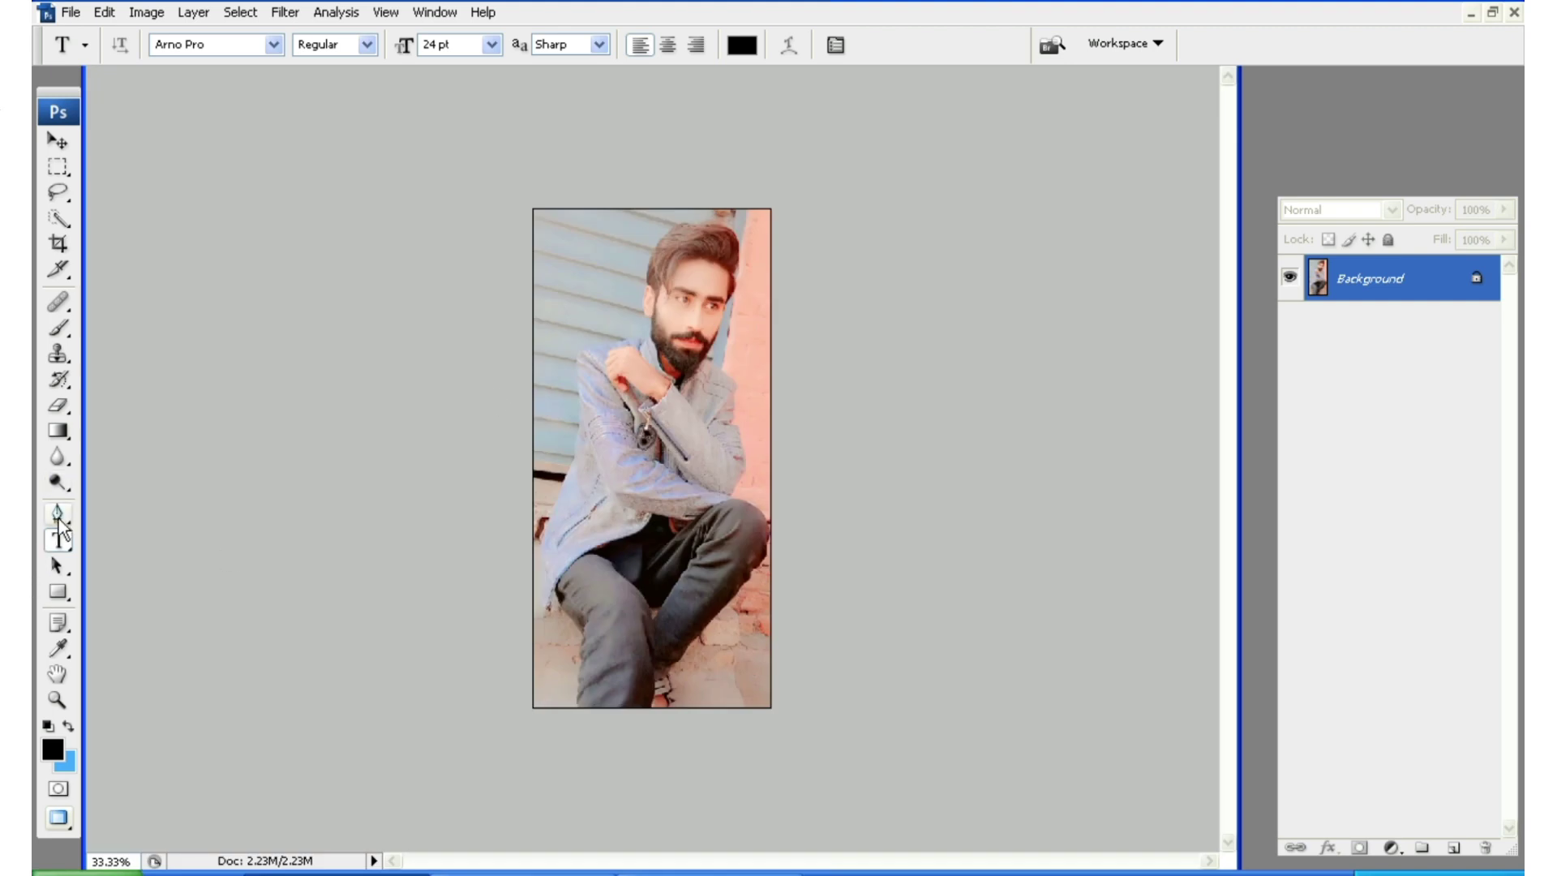
- Choose the Pen tool in Paths mode, check its Pen Options, and zoom in
drag(58, 513, 121, 519)
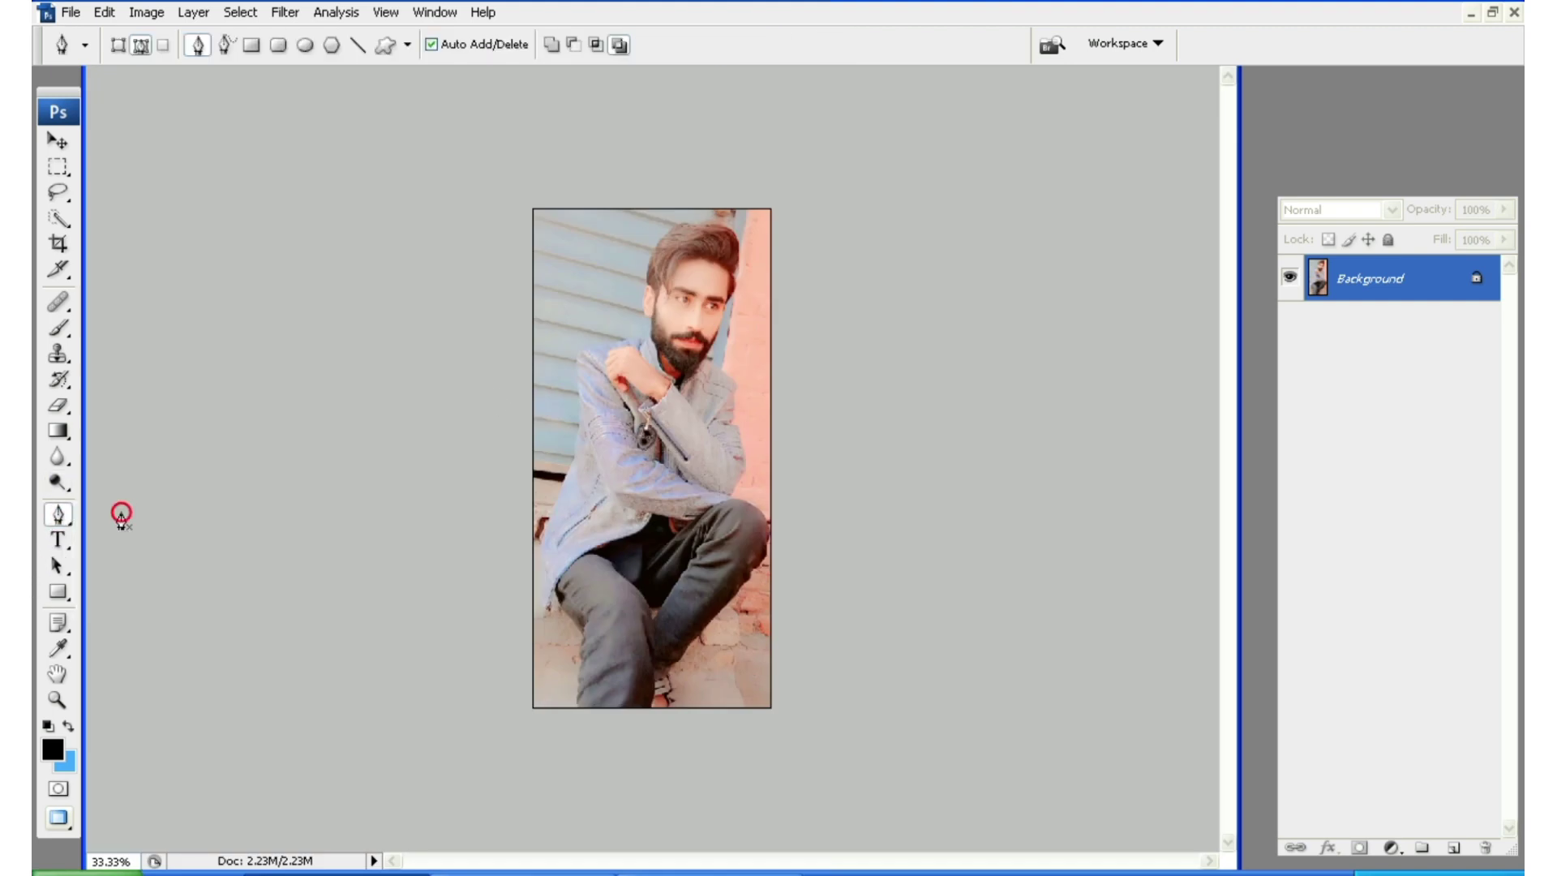
click(118, 45)
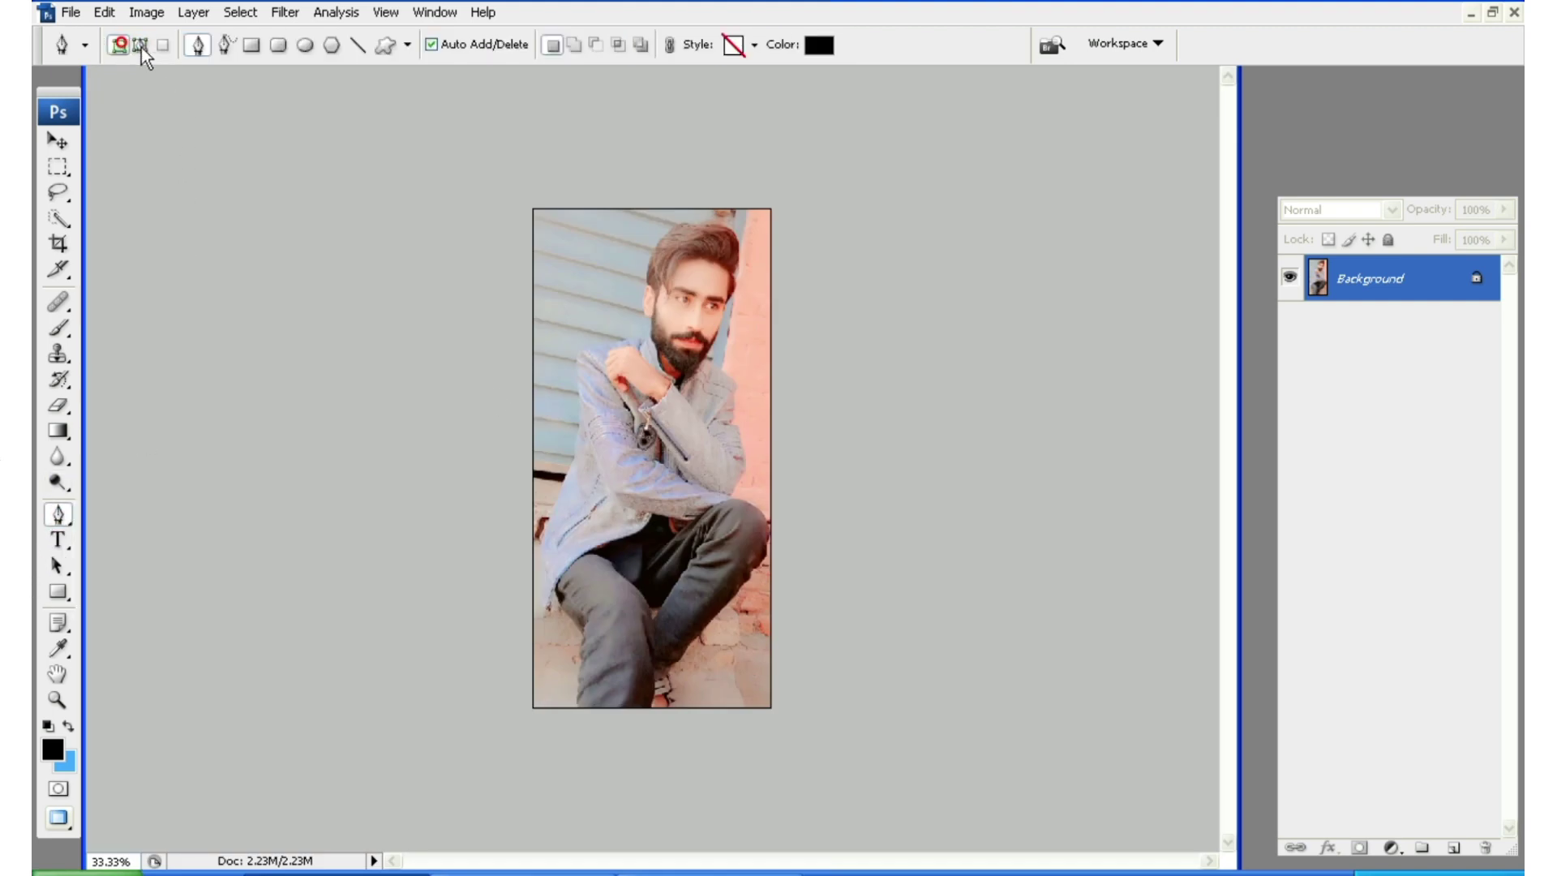
click(141, 46)
click(407, 46)
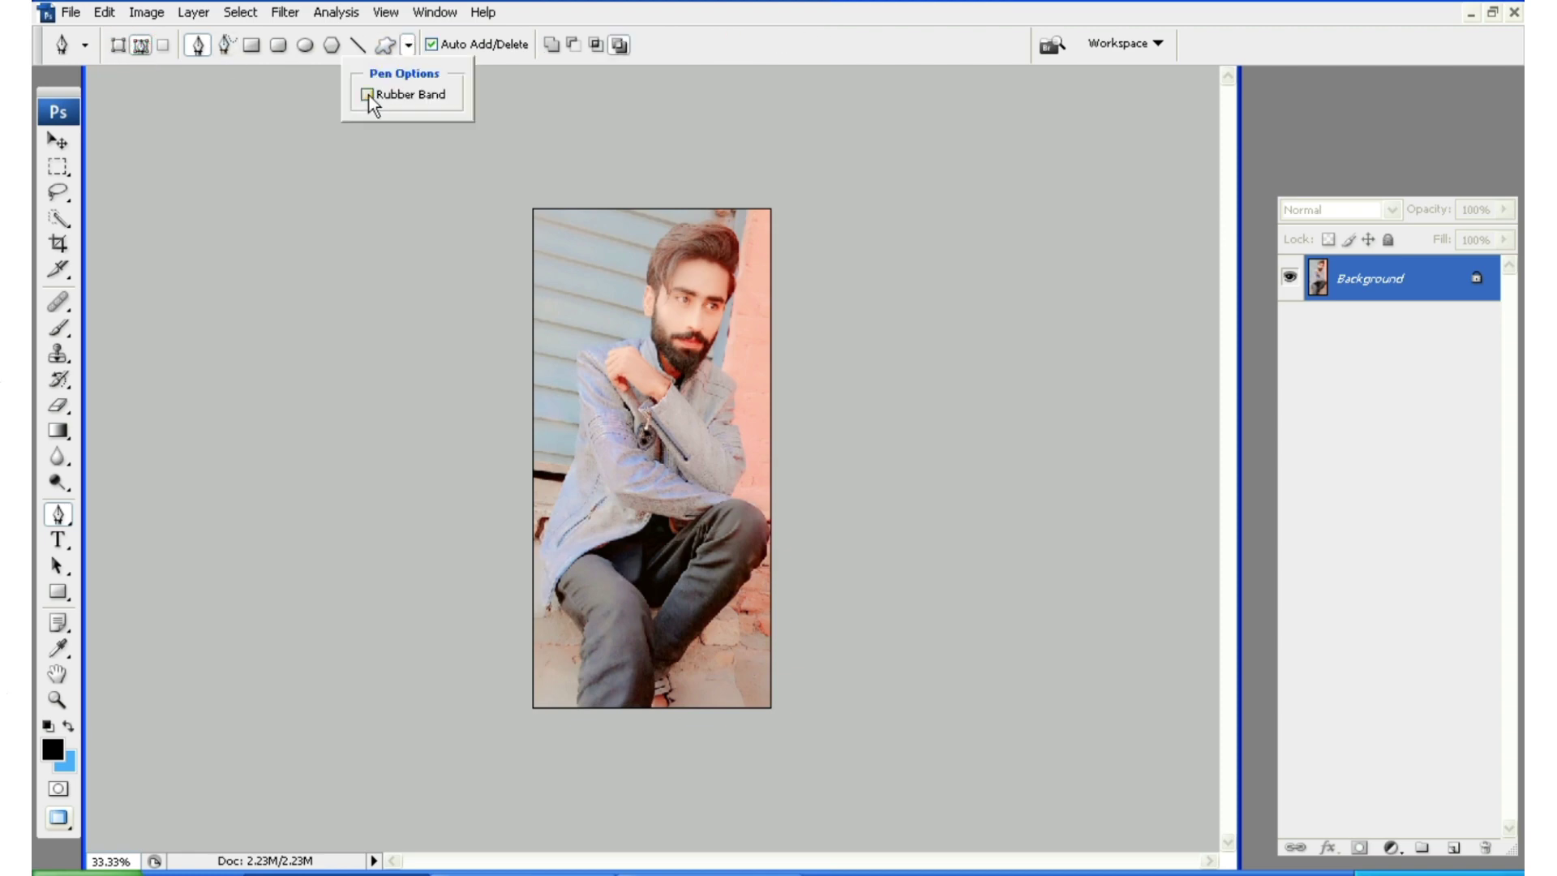
click(641, 380)
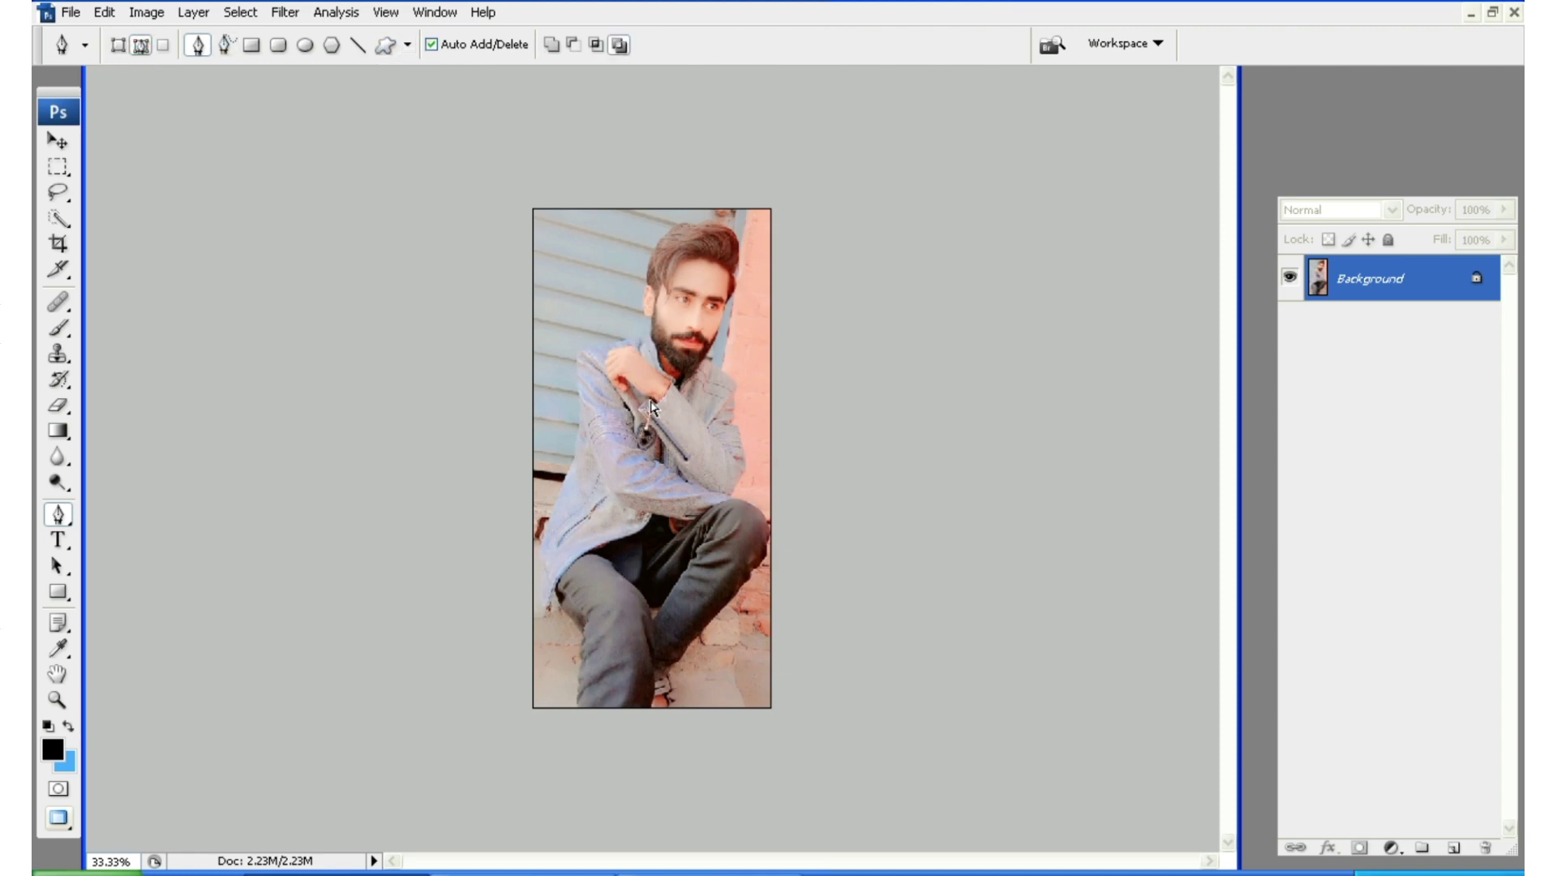
scroll(651, 408, up, 2)
- Switch to full-screen mode and zoom in on the seated man
key(f)
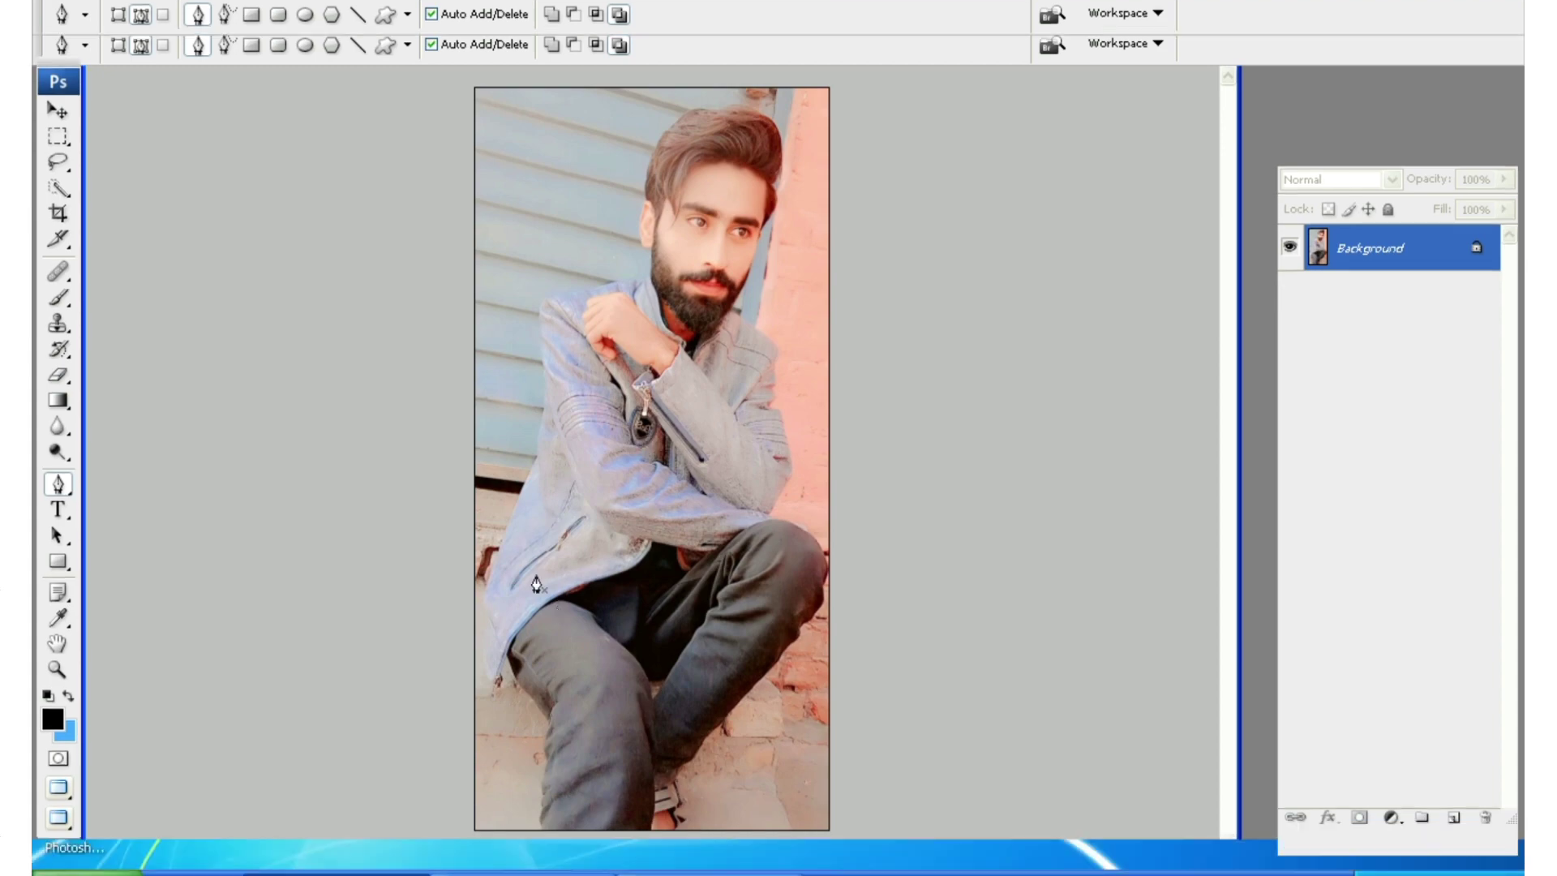
scroll(648, 442, up, 1)
scroll(633, 486, up, 1)
scroll(612, 542, up, 1)
scroll(782, 482, up, 1)
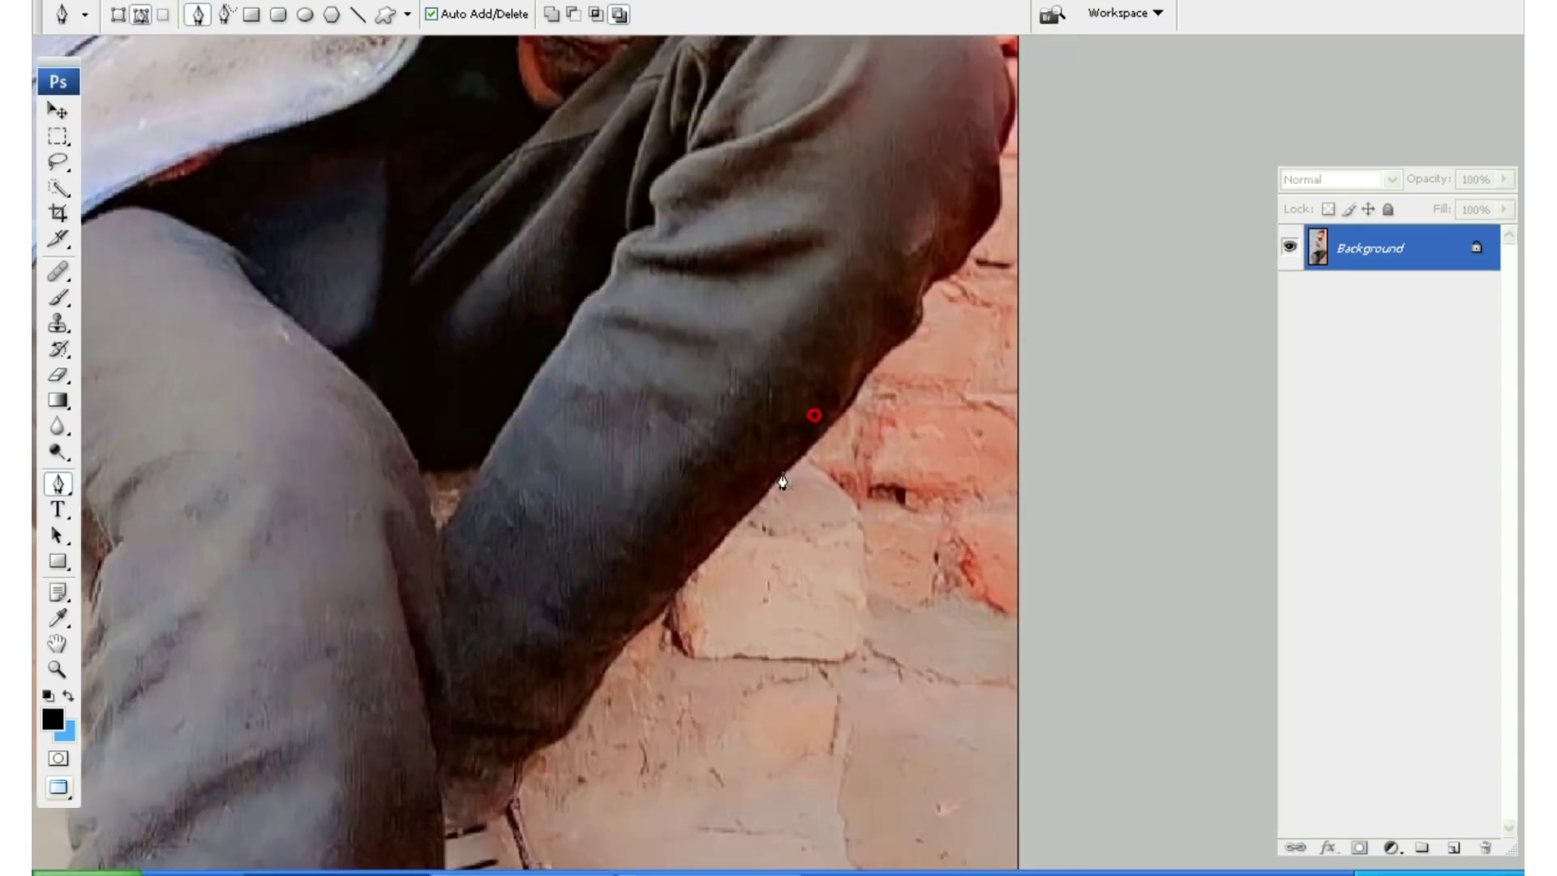
scroll(697, 559, up, 1)
scroll(647, 605, up, 1)
- Trace path anchors from the arm edge down the boot and up the left leg
click(663, 479)
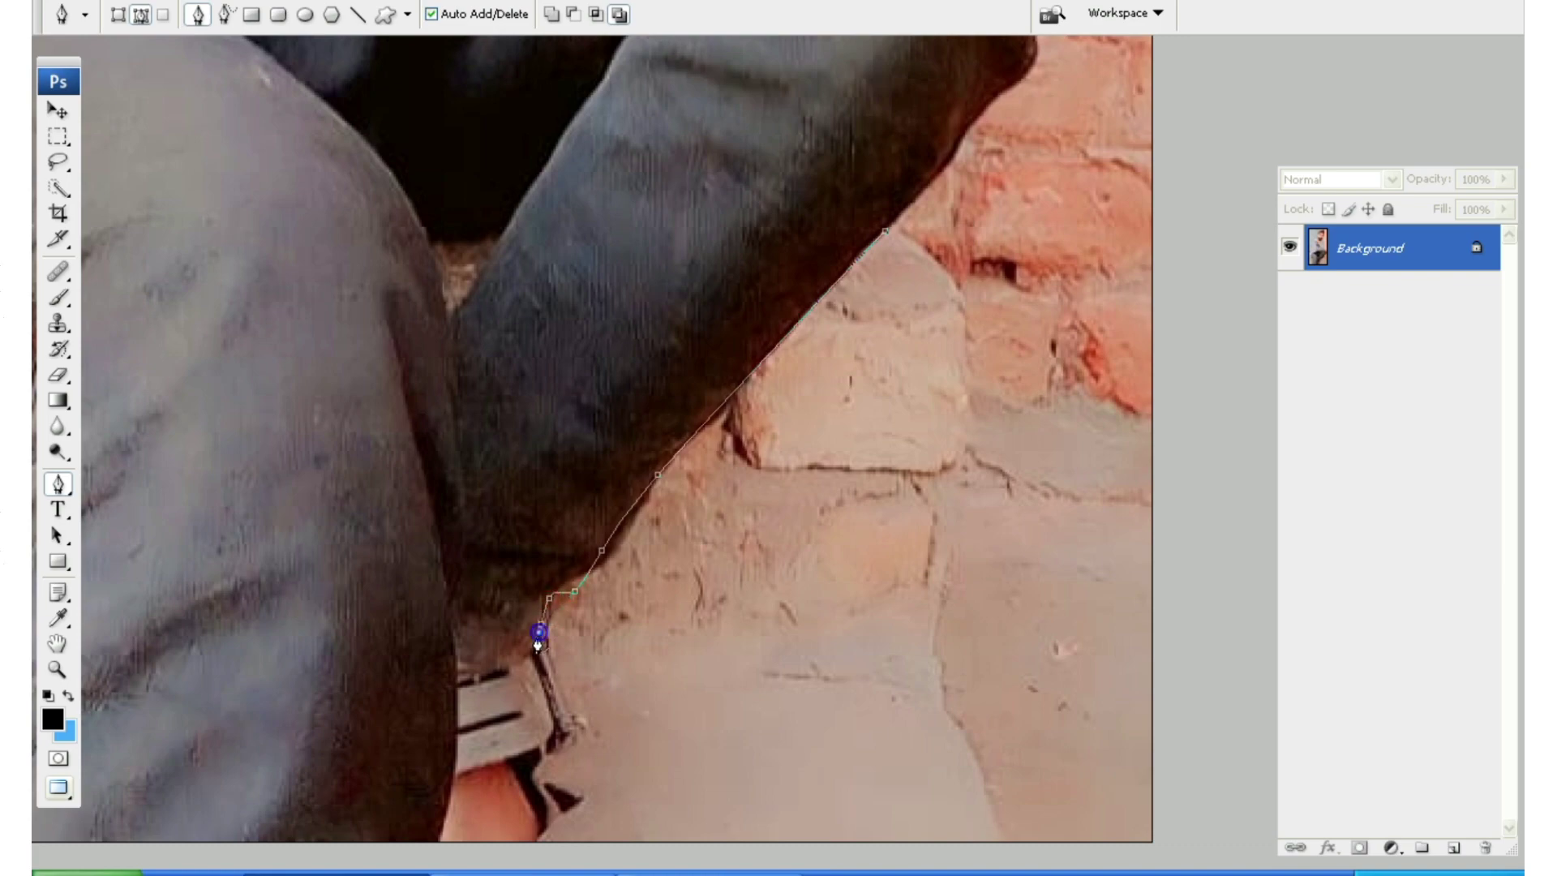
scroll(538, 645, down, 2)
click(571, 560)
drag(564, 760, 645, 577)
drag(664, 636, 612, 682)
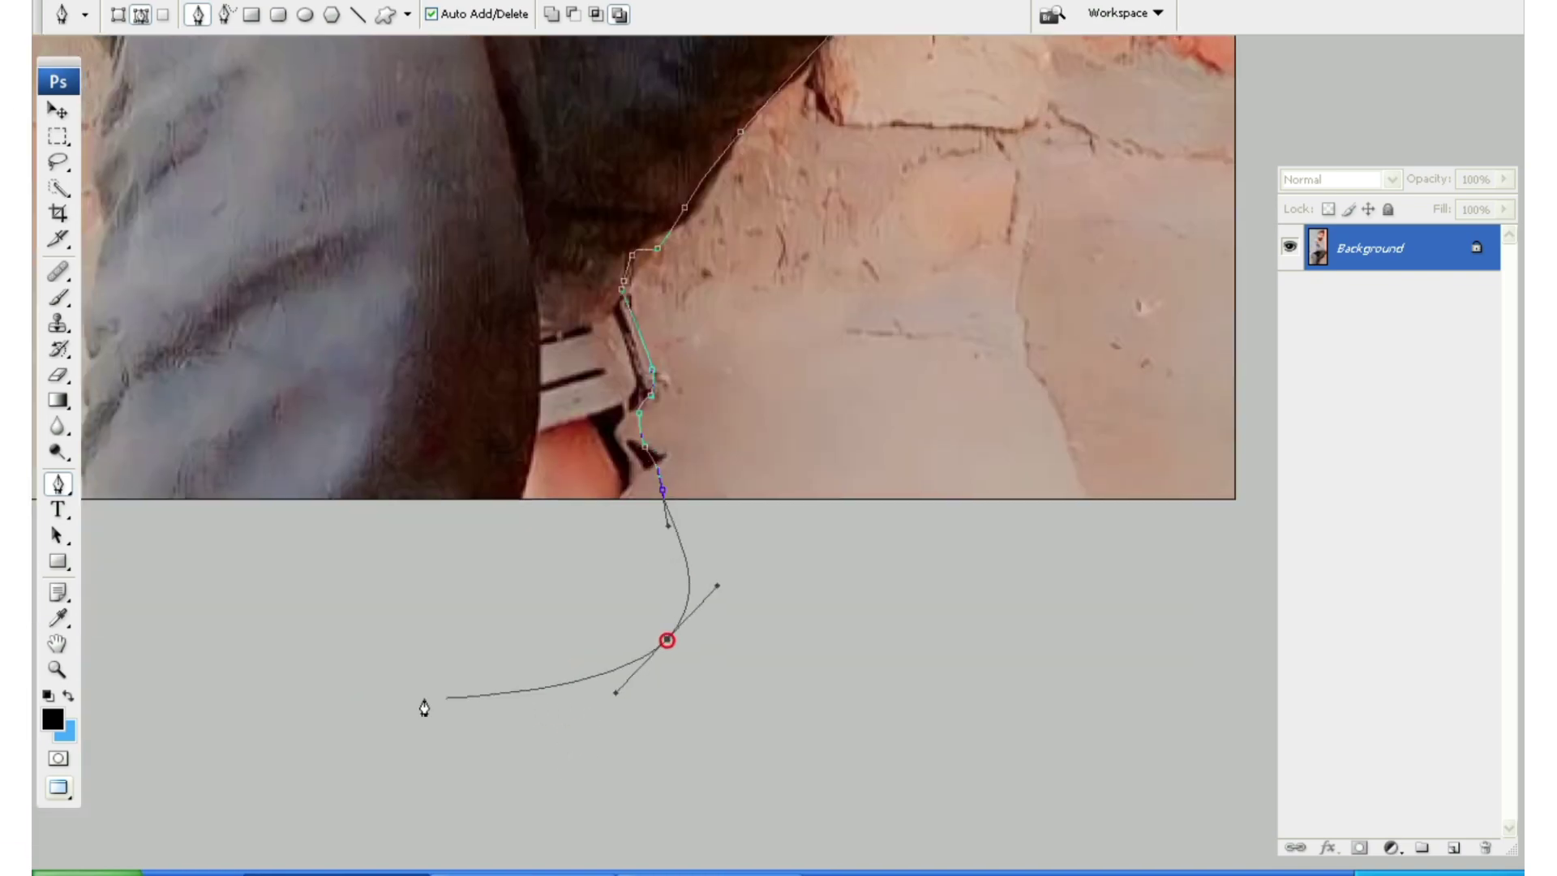
drag(424, 707, 782, 664)
drag(721, 654, 574, 650)
drag(431, 532, 428, 503)
drag(497, 586, 496, 471)
scroll(496, 445, up, 1)
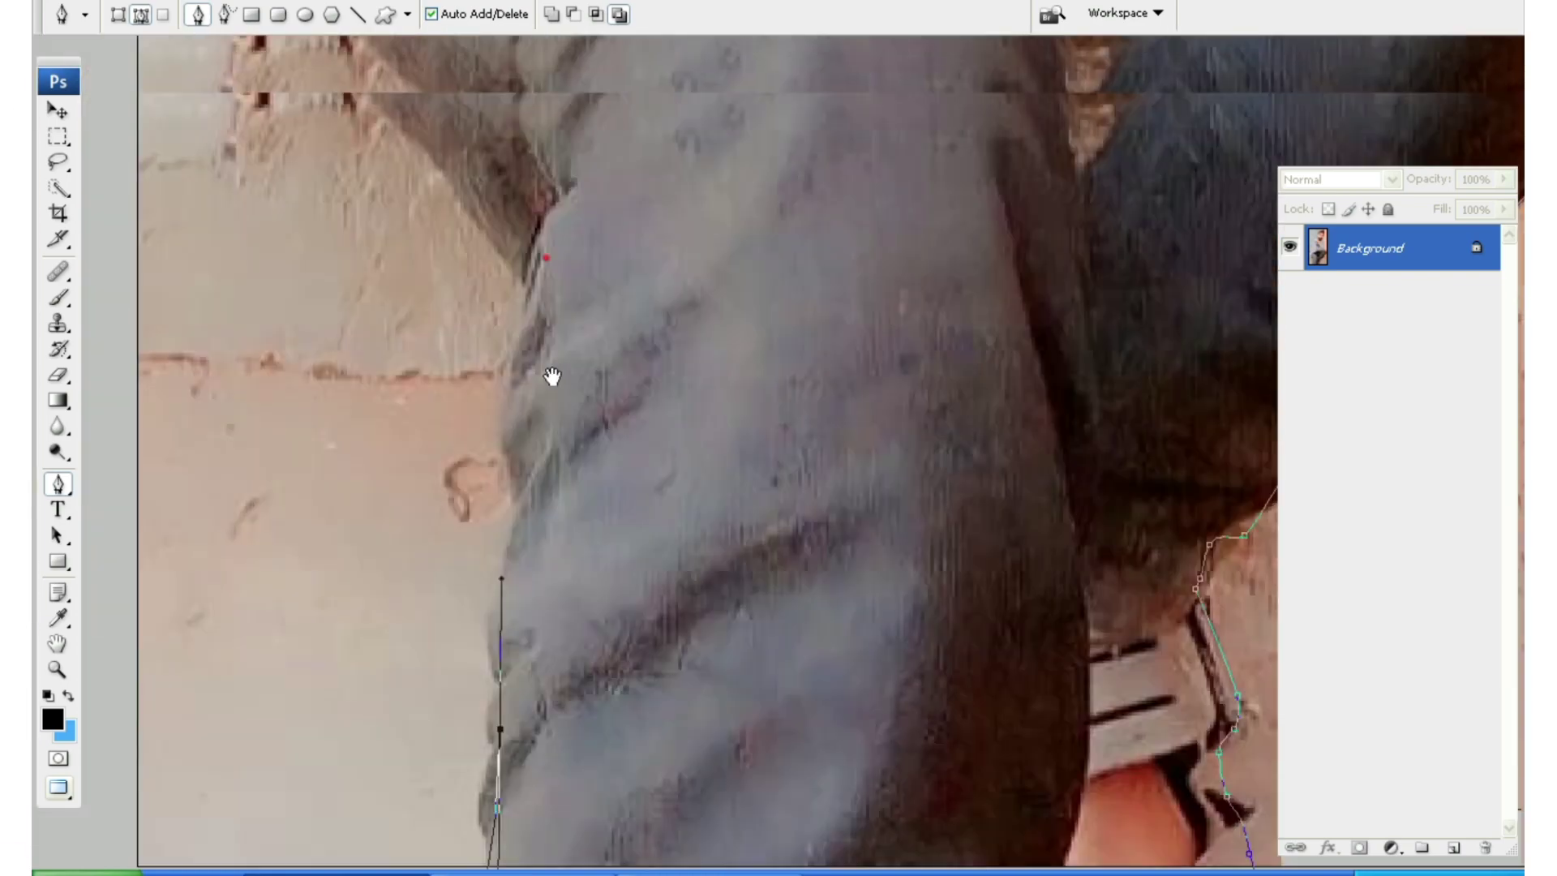
scroll(556, 372, up, 1)
scroll(454, 243, down, 2)
scroll(583, 526, up, 2)
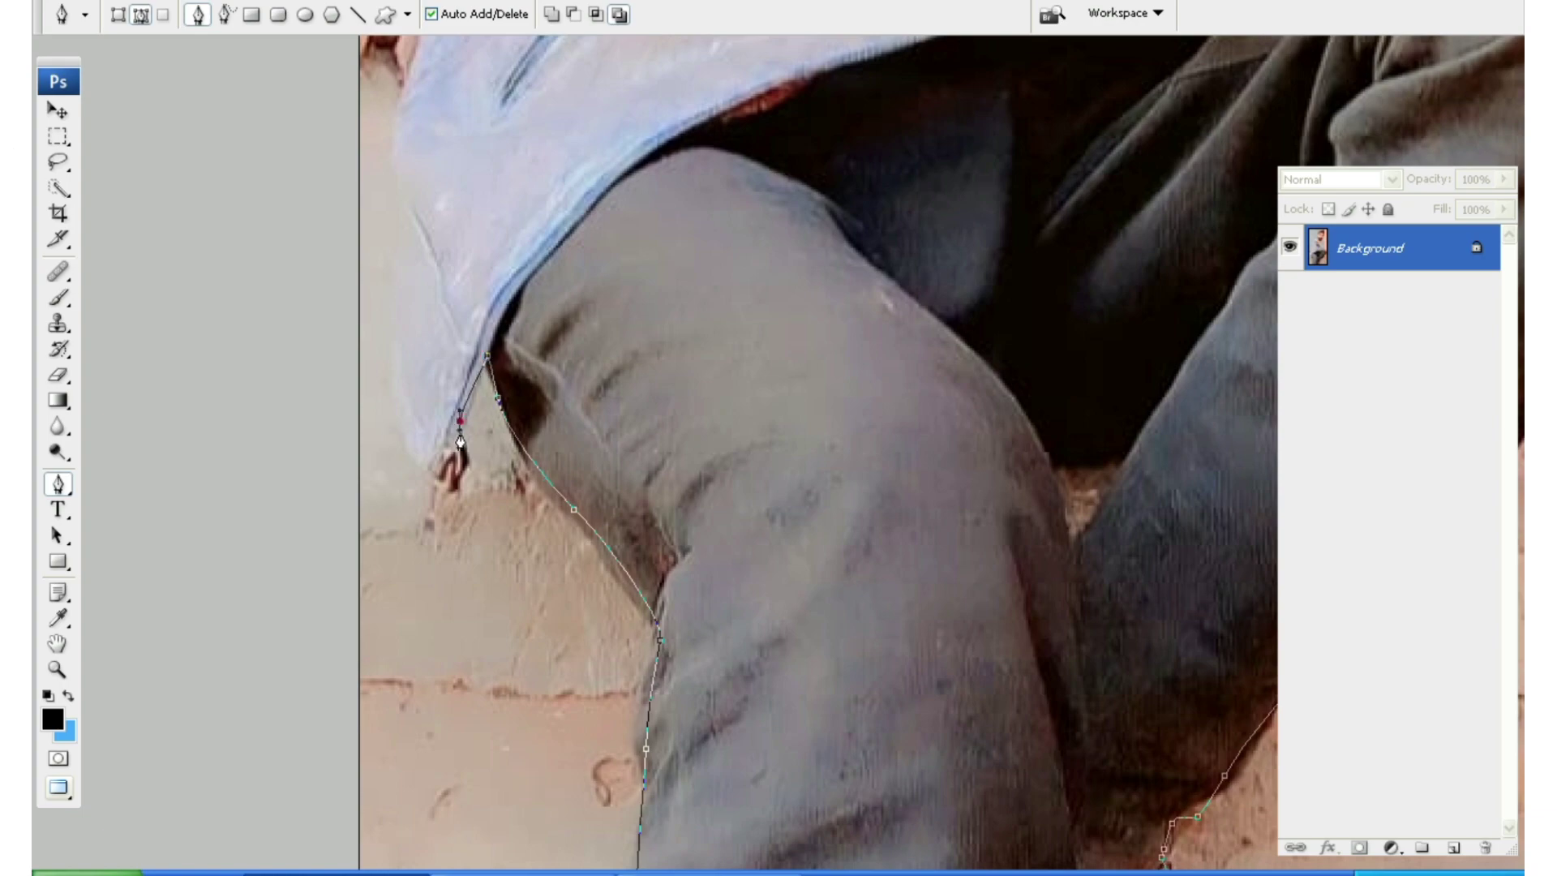
- Continue the path from the jacket hem up along the jacket edge
drag(386, 369, 404, 631)
click(427, 414)
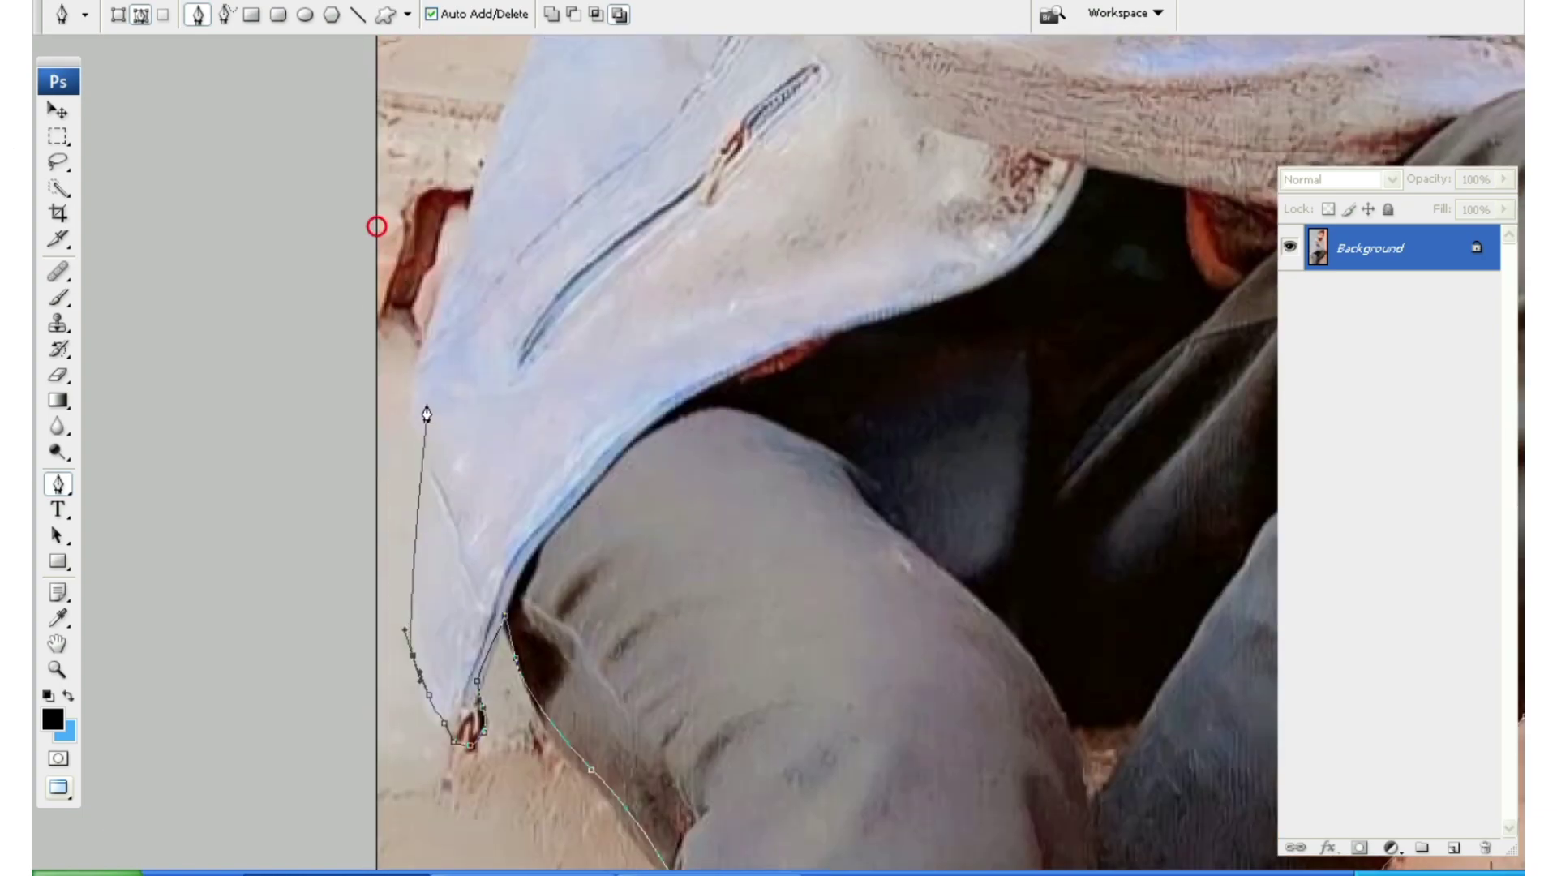
scroll(445, 253, up, 1)
click(556, 250)
scroll(557, 251, up, 1)
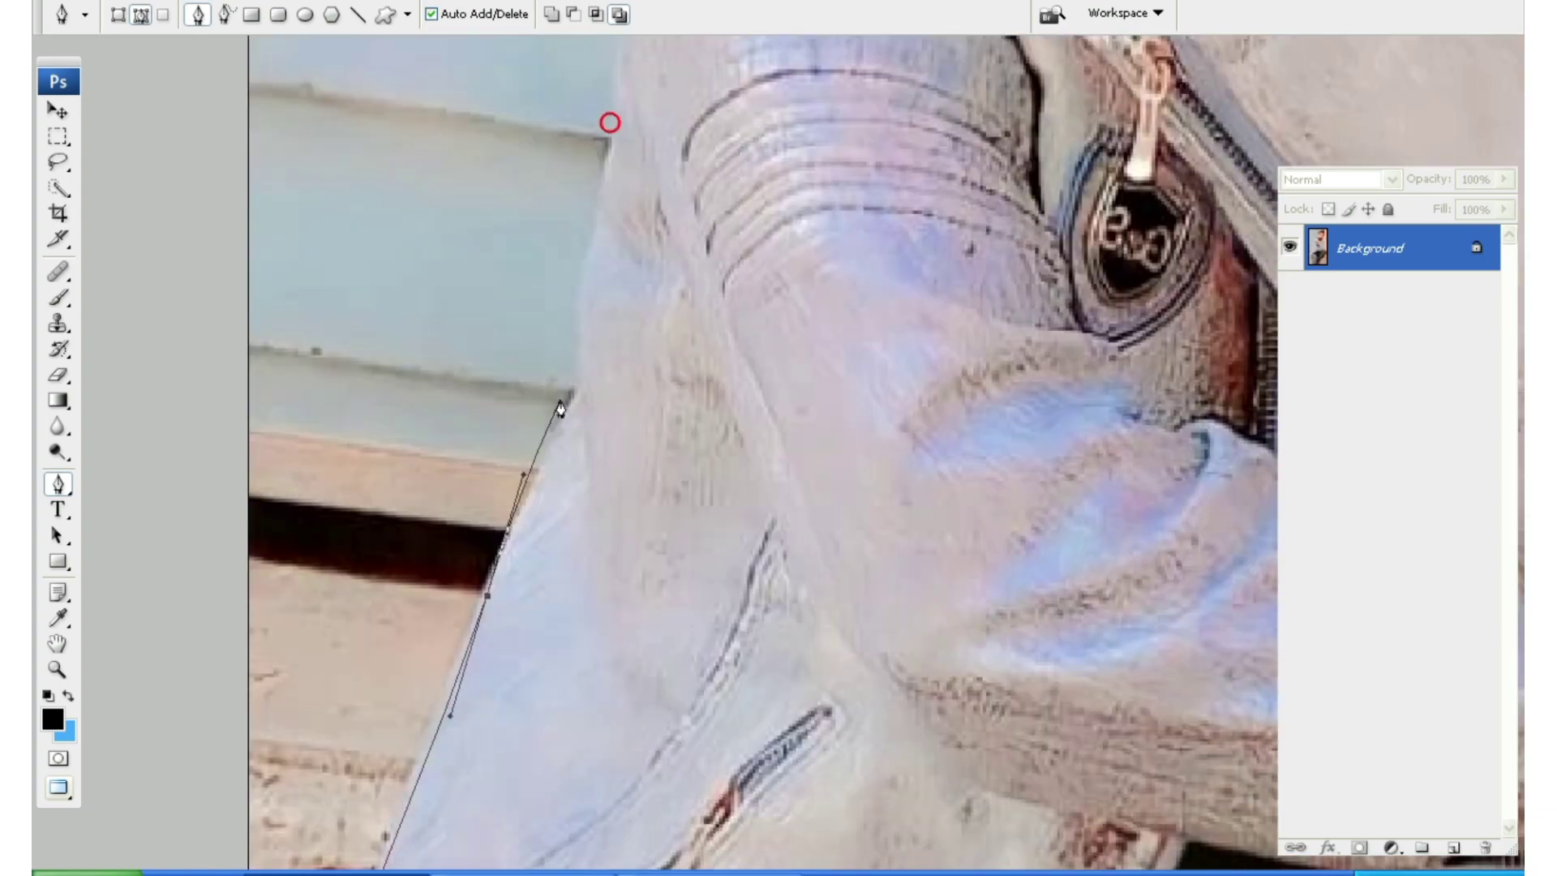
scroll(582, 368, up, 1)
click(585, 316)
- Extend the path up the shoulder edge to a smooth curve on the shoulder top
scroll(579, 462, up, 3)
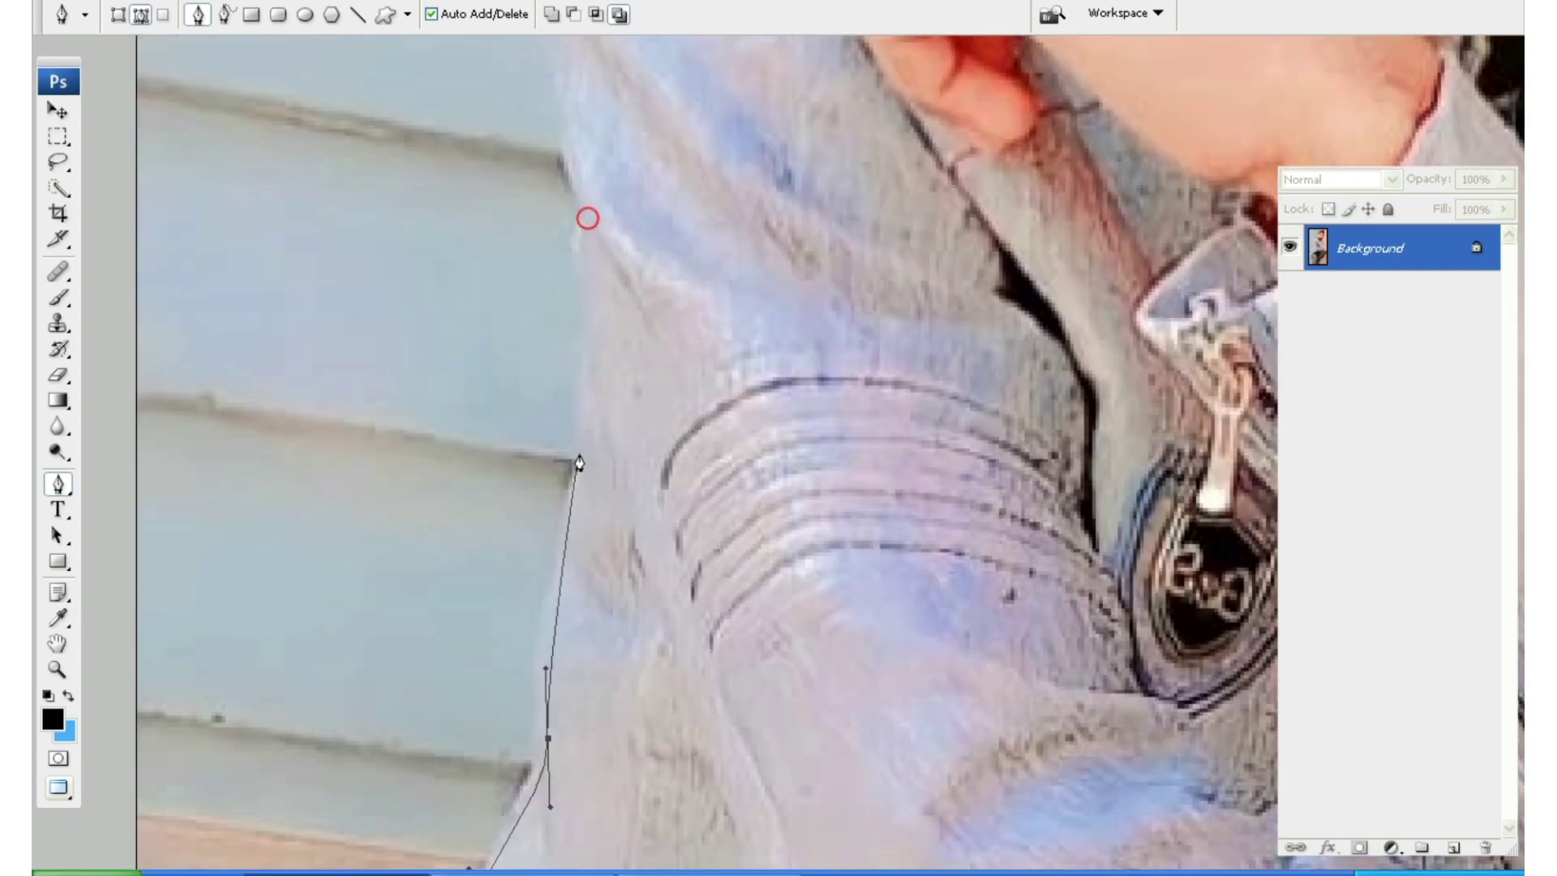
scroll(581, 452, up, 3)
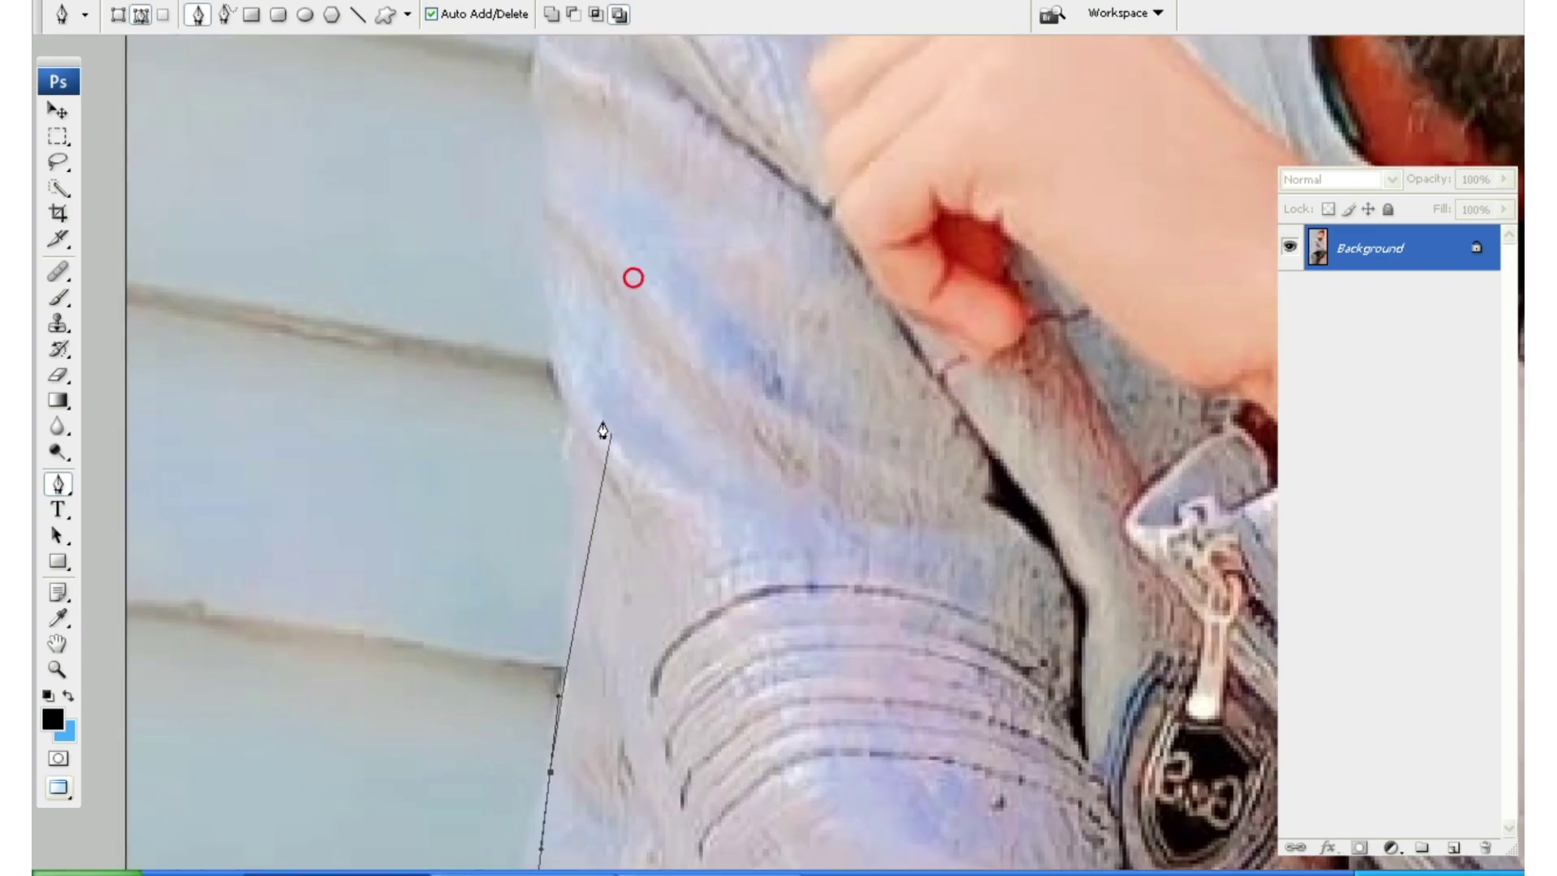
click(566, 344)
scroll(566, 344, up, 3)
click(544, 395)
scroll(869, 337, down, 2)
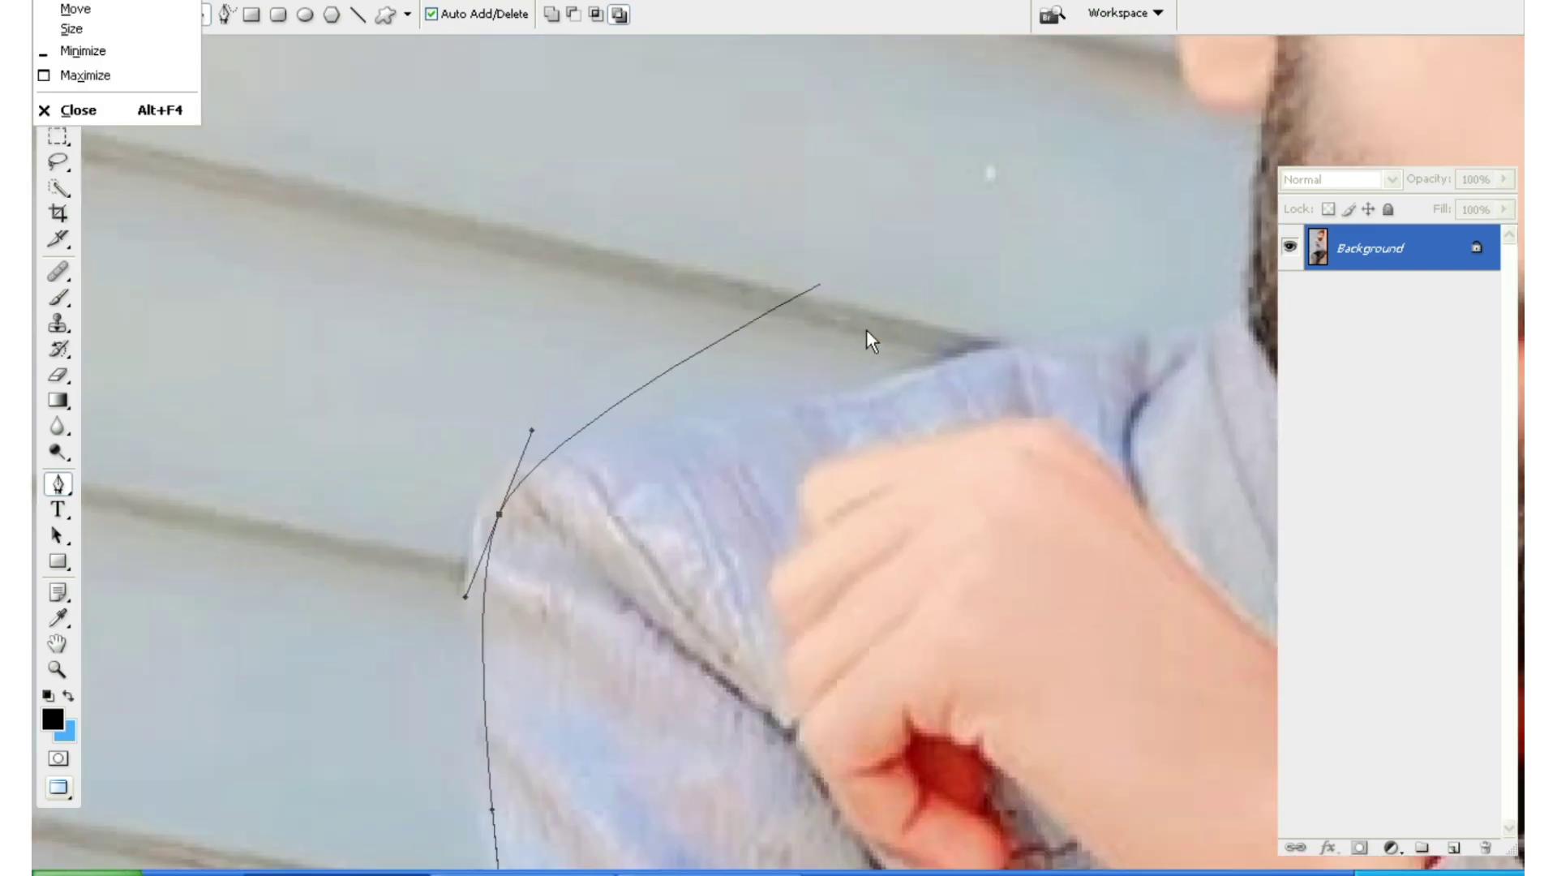
drag(869, 337, 338, 584)
click(334, 568)
scroll(511, 574, up, 3)
mouse_move(521, 557)
mouse_down()
mouse_move(706, 521)
mouse_move(595, 634)
mouse_up()
- Extend the path toward the beard and around the ear's lower and left edge
click(672, 630)
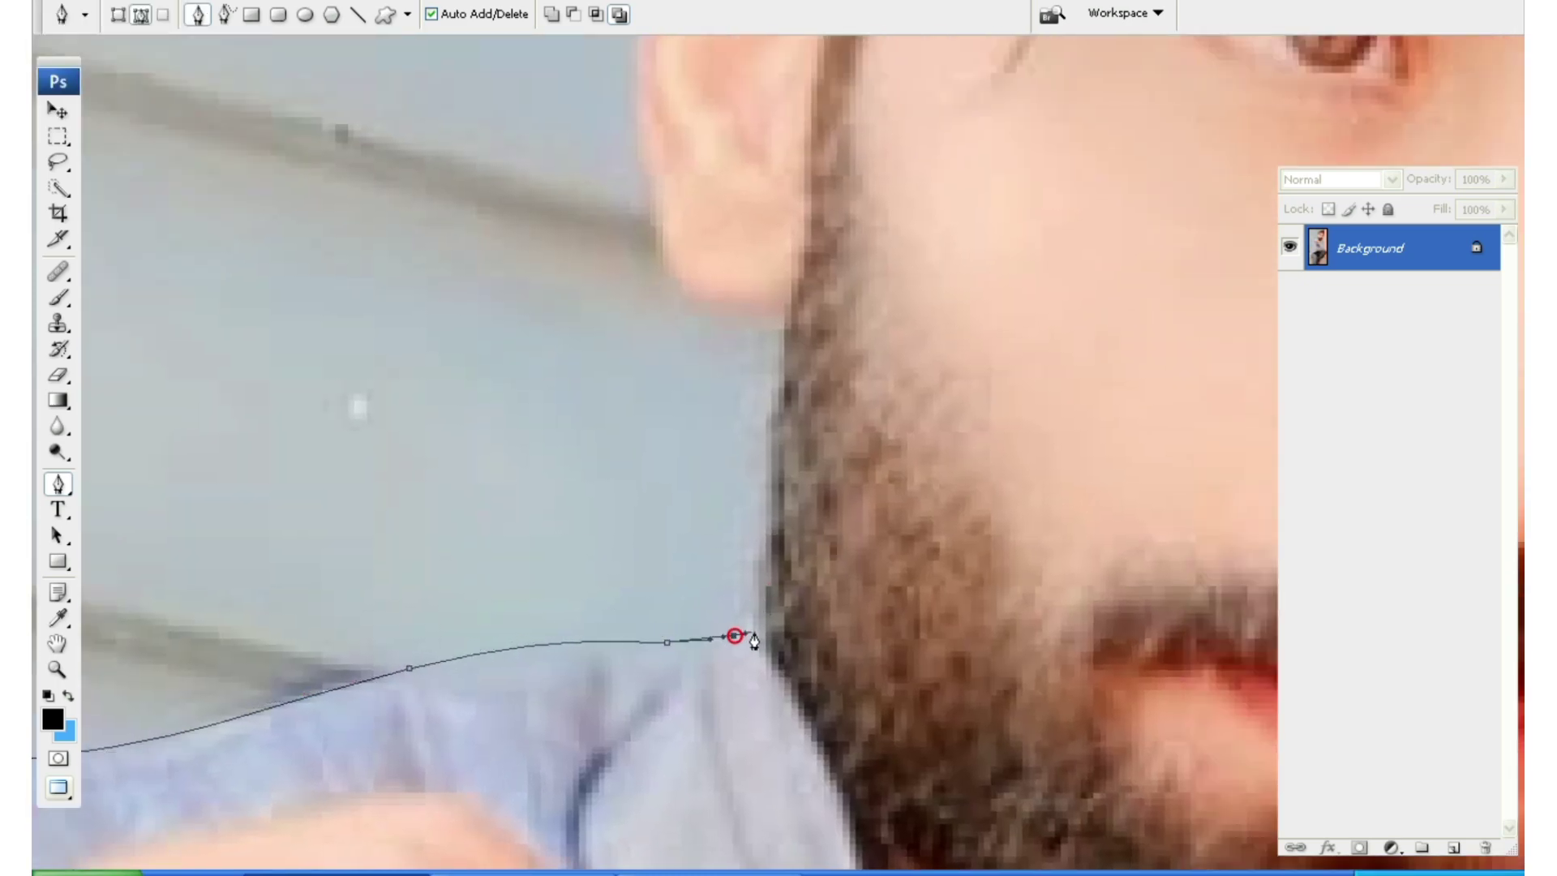
scroll(768, 574, up, 3)
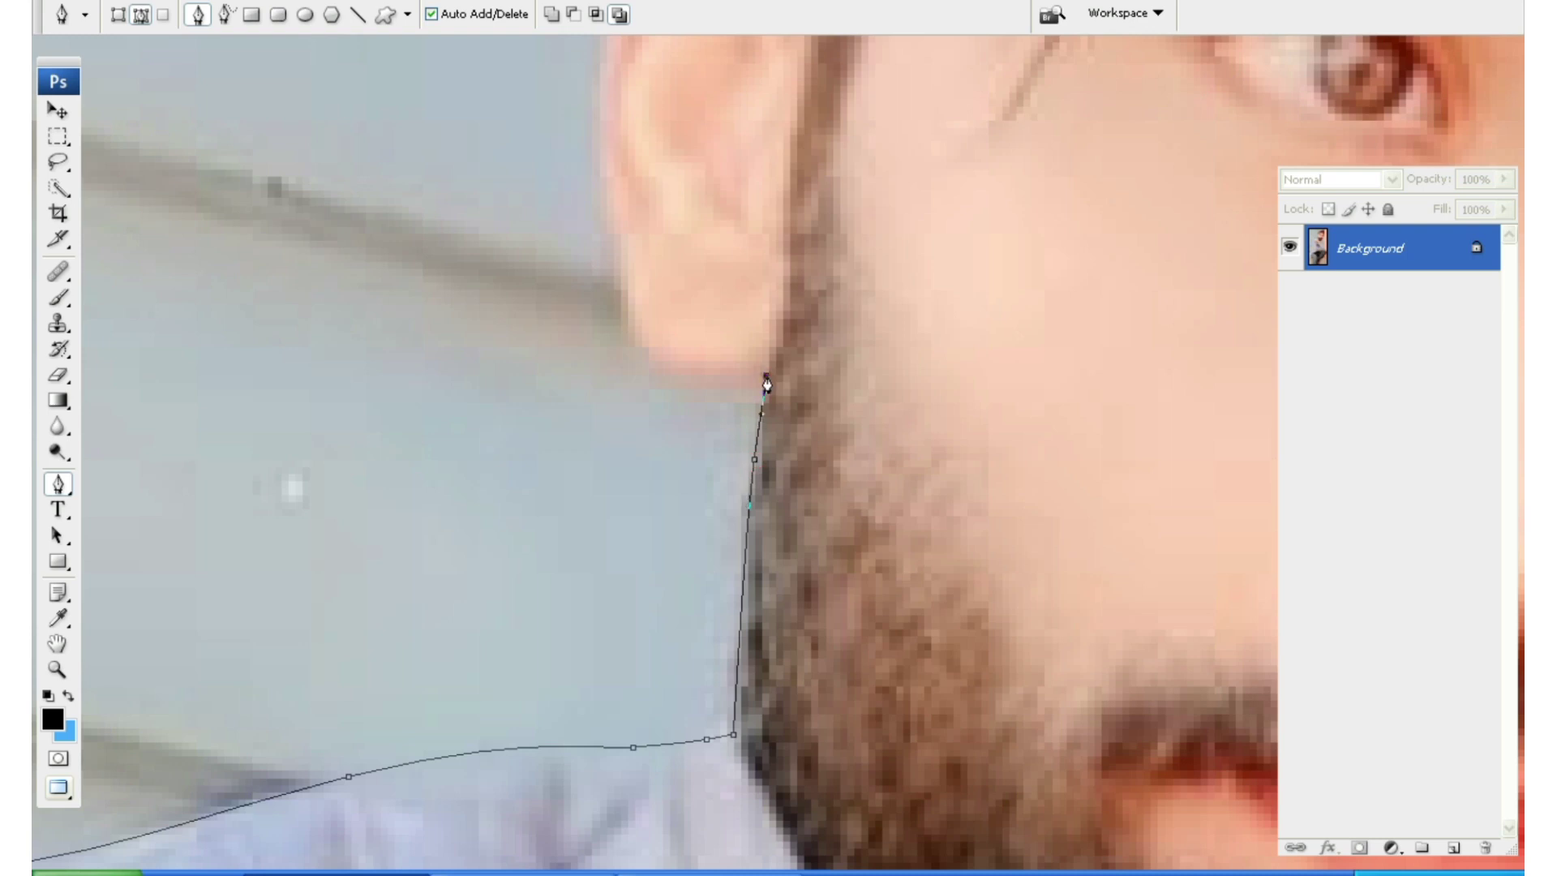
scroll(766, 383, down, 3)
scroll(737, 546, up, 3)
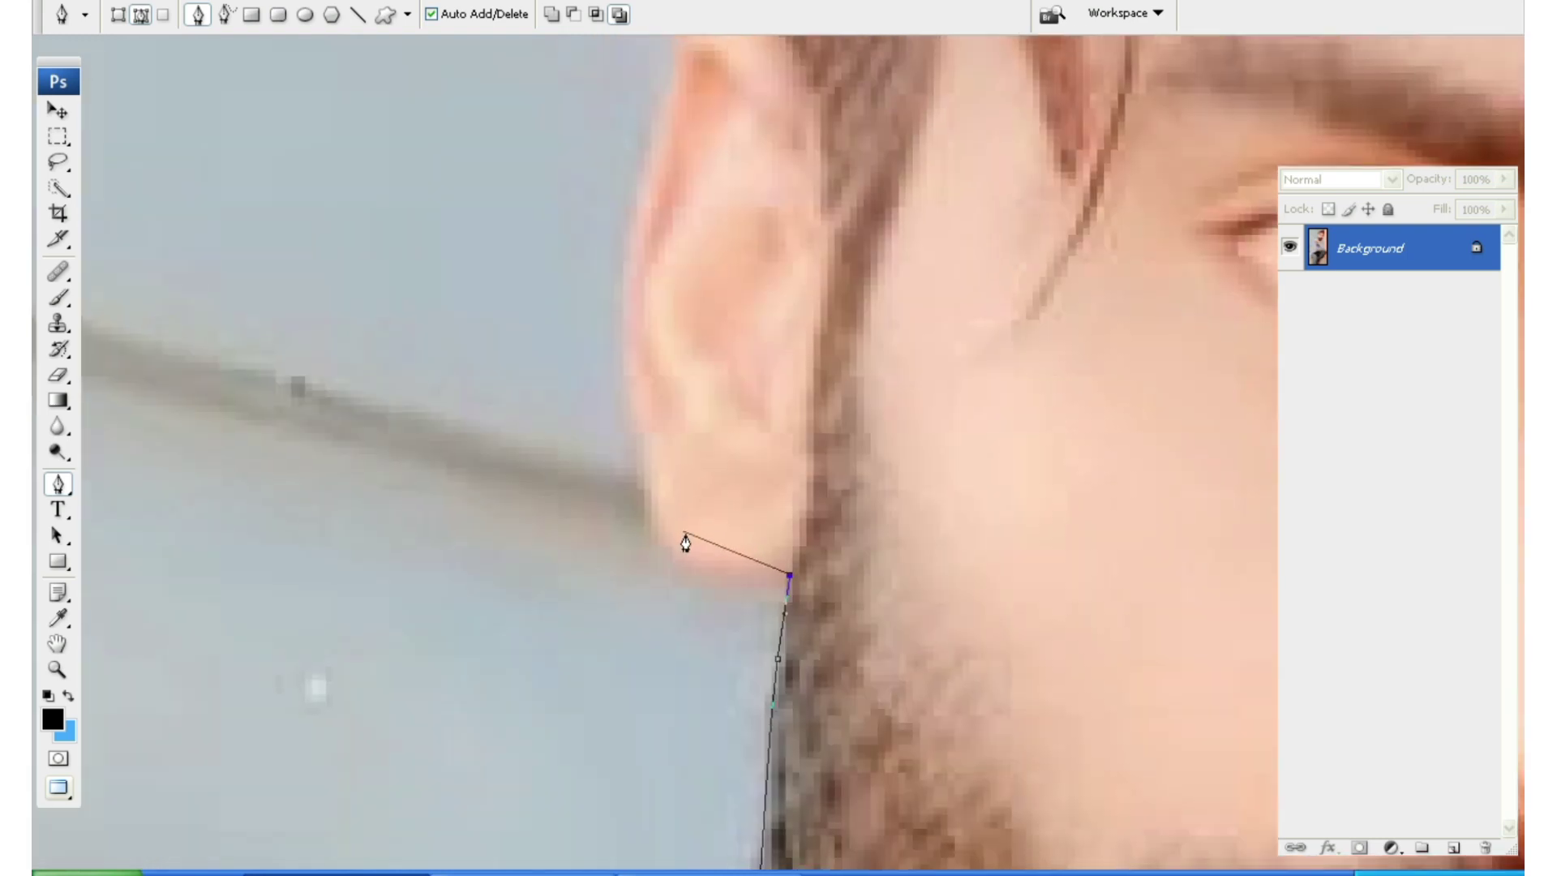
drag(668, 560, 693, 608)
drag(679, 601, 681, 605)
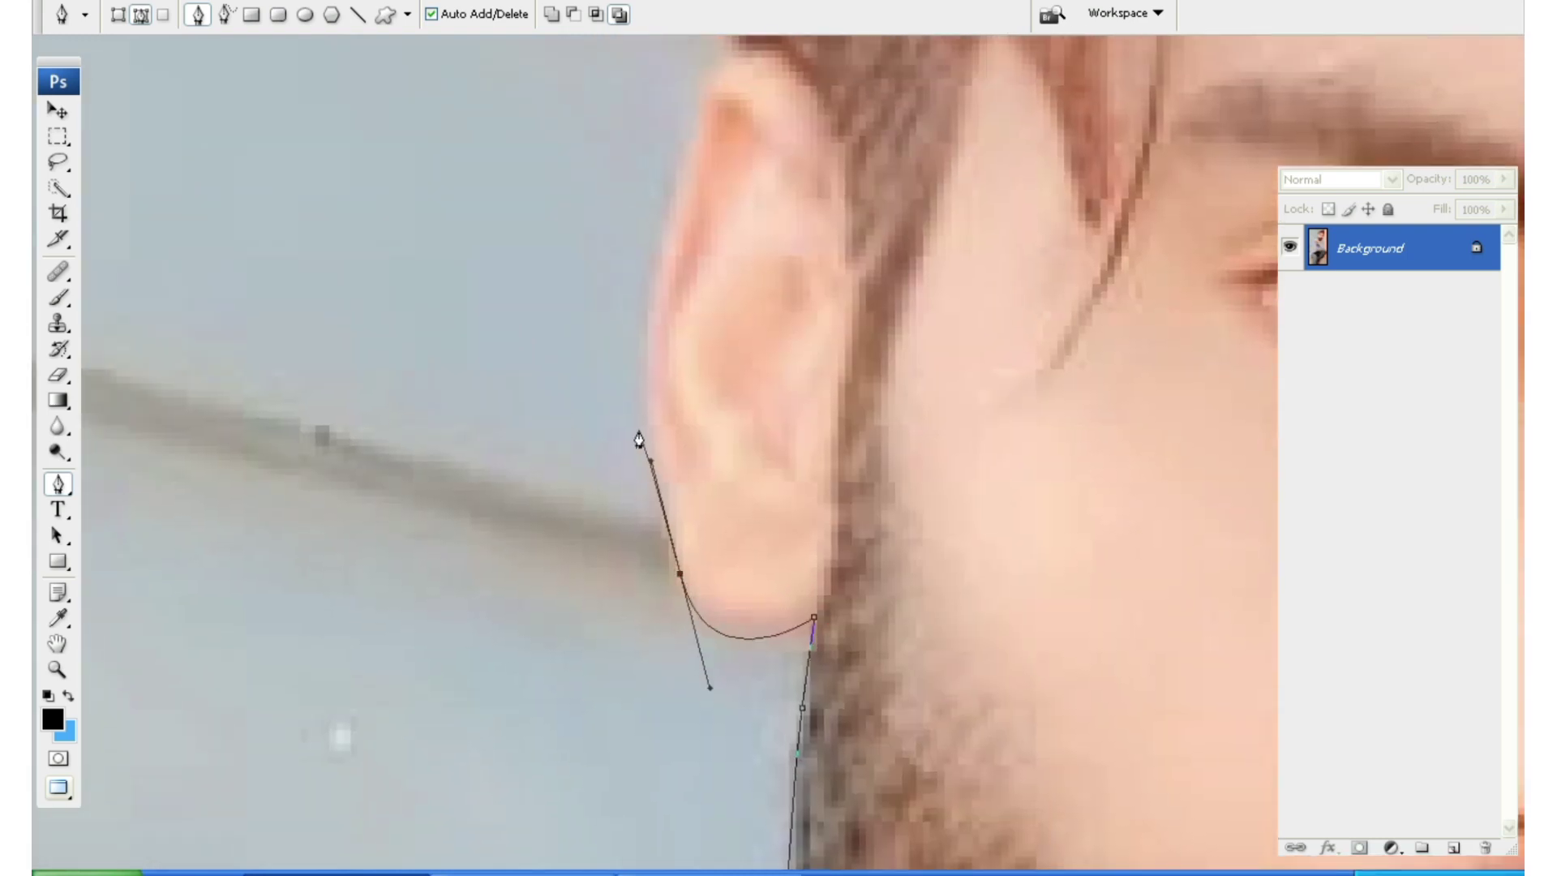
drag(666, 426, 661, 654)
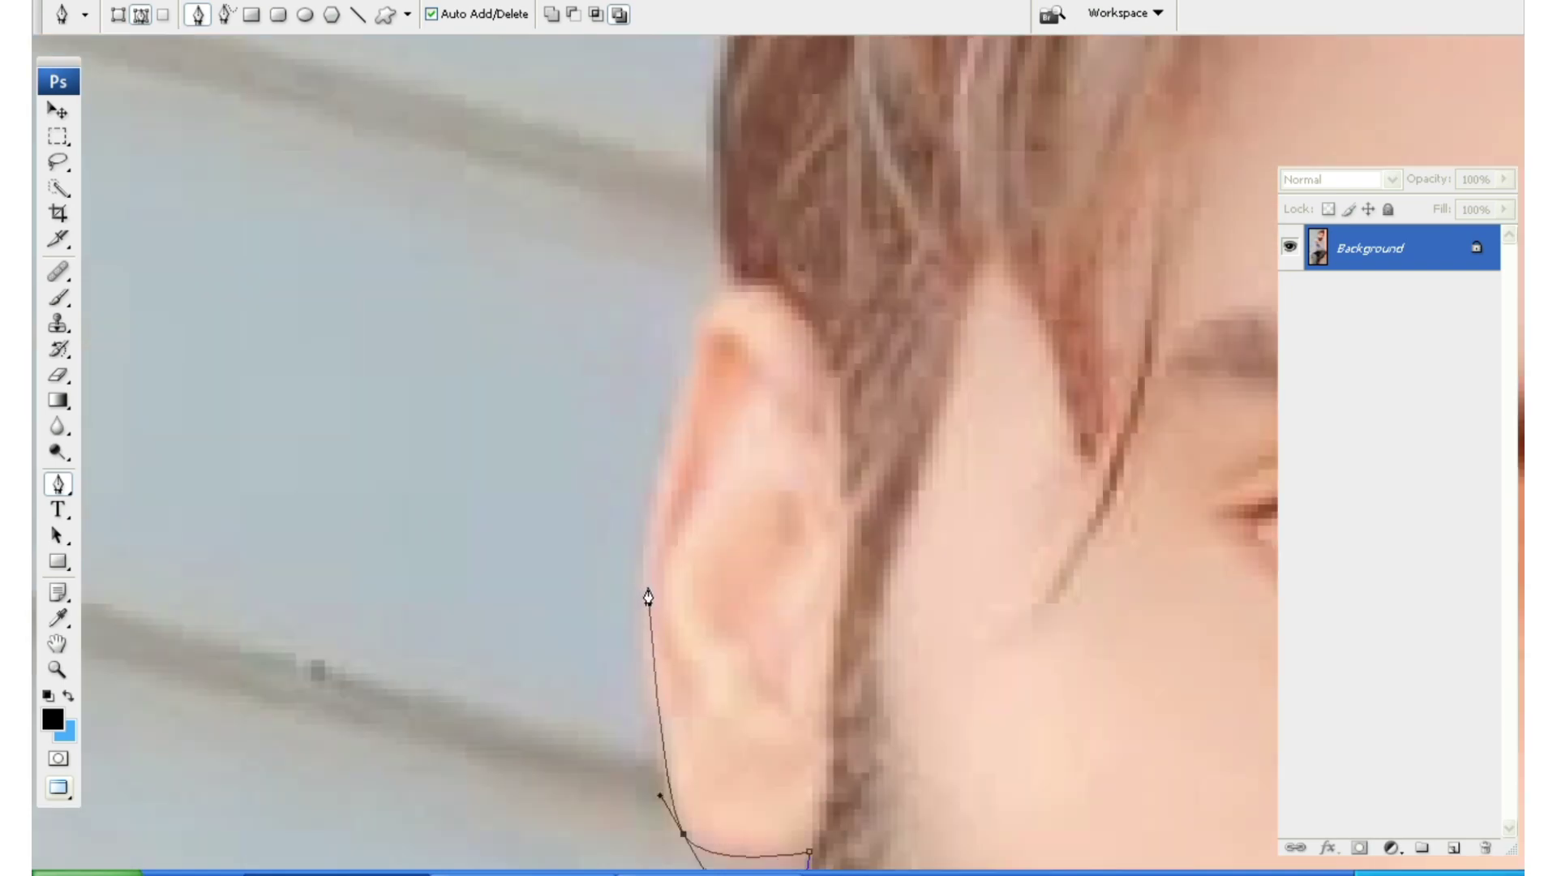
mouse_move(696, 373)
mouse_down()
mouse_move(633, 611)
mouse_move(646, 487)
mouse_up()
drag(682, 420, 657, 614)
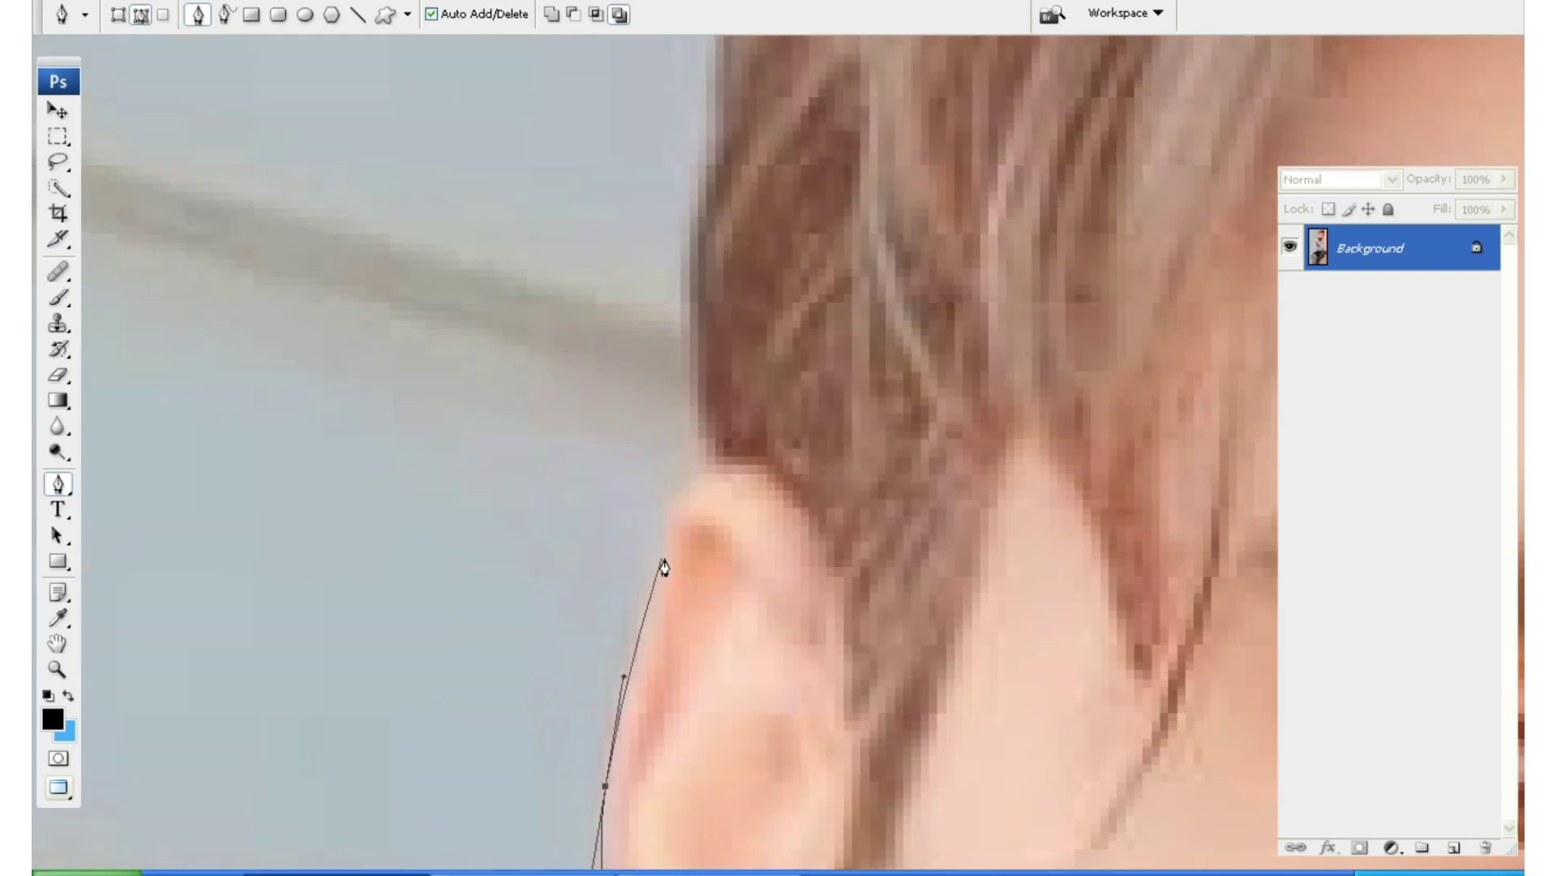
key(ctrl+minus)
- Curve the path over the top of the ear and along the hairline to the face
ctrl+click(706, 156)
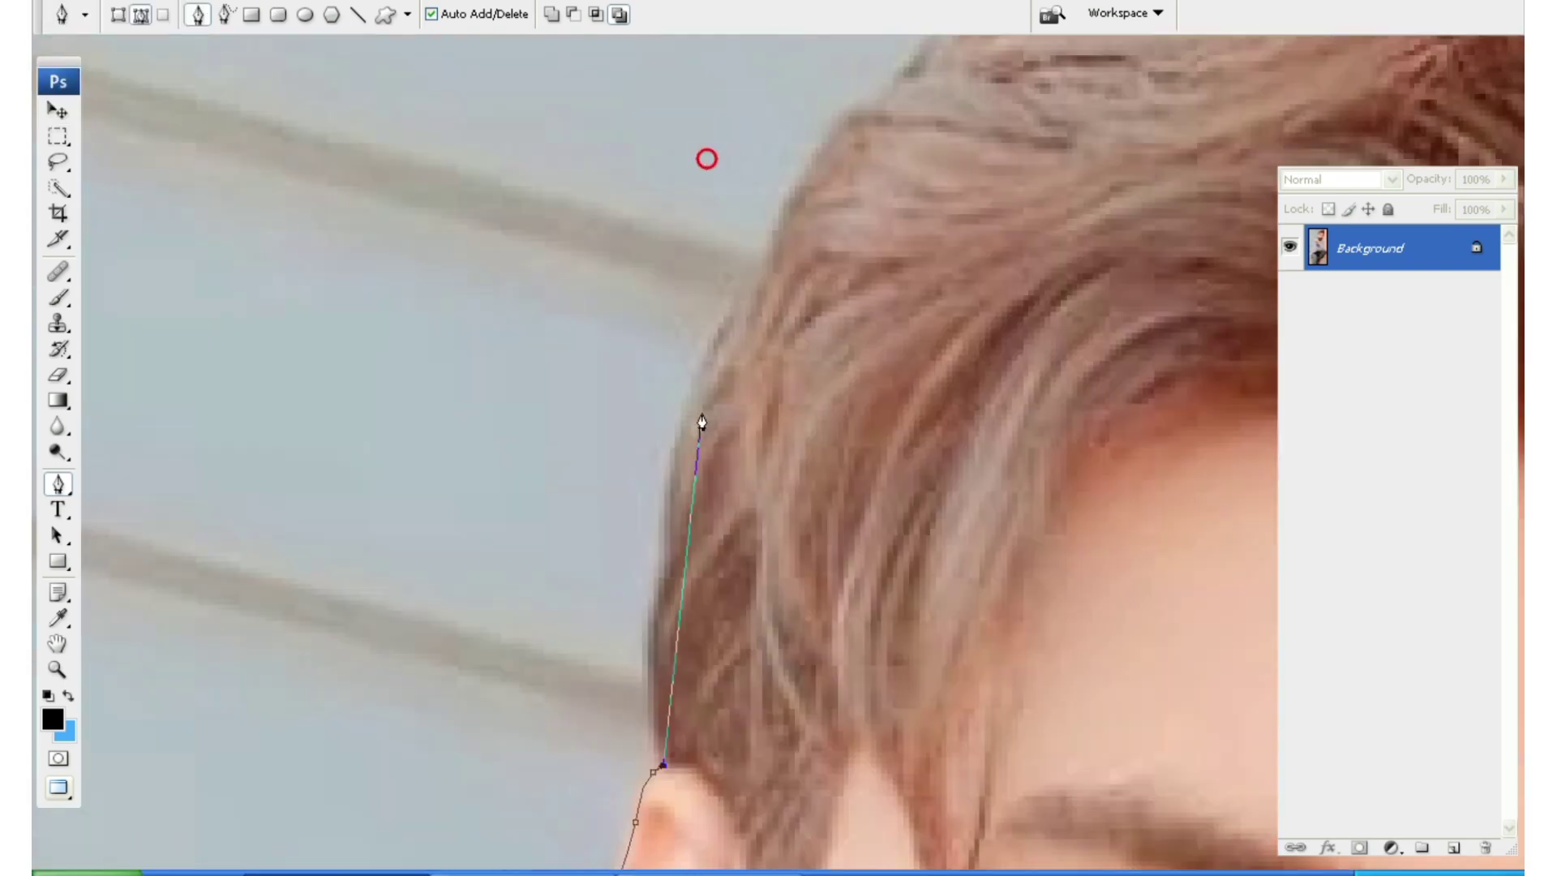
drag(709, 375, 834, 202)
ctrl+click(884, 146)
mouse_move(629, 337)
mouse_down()
mouse_move(815, 243)
mouse_move(179, 362)
mouse_up()
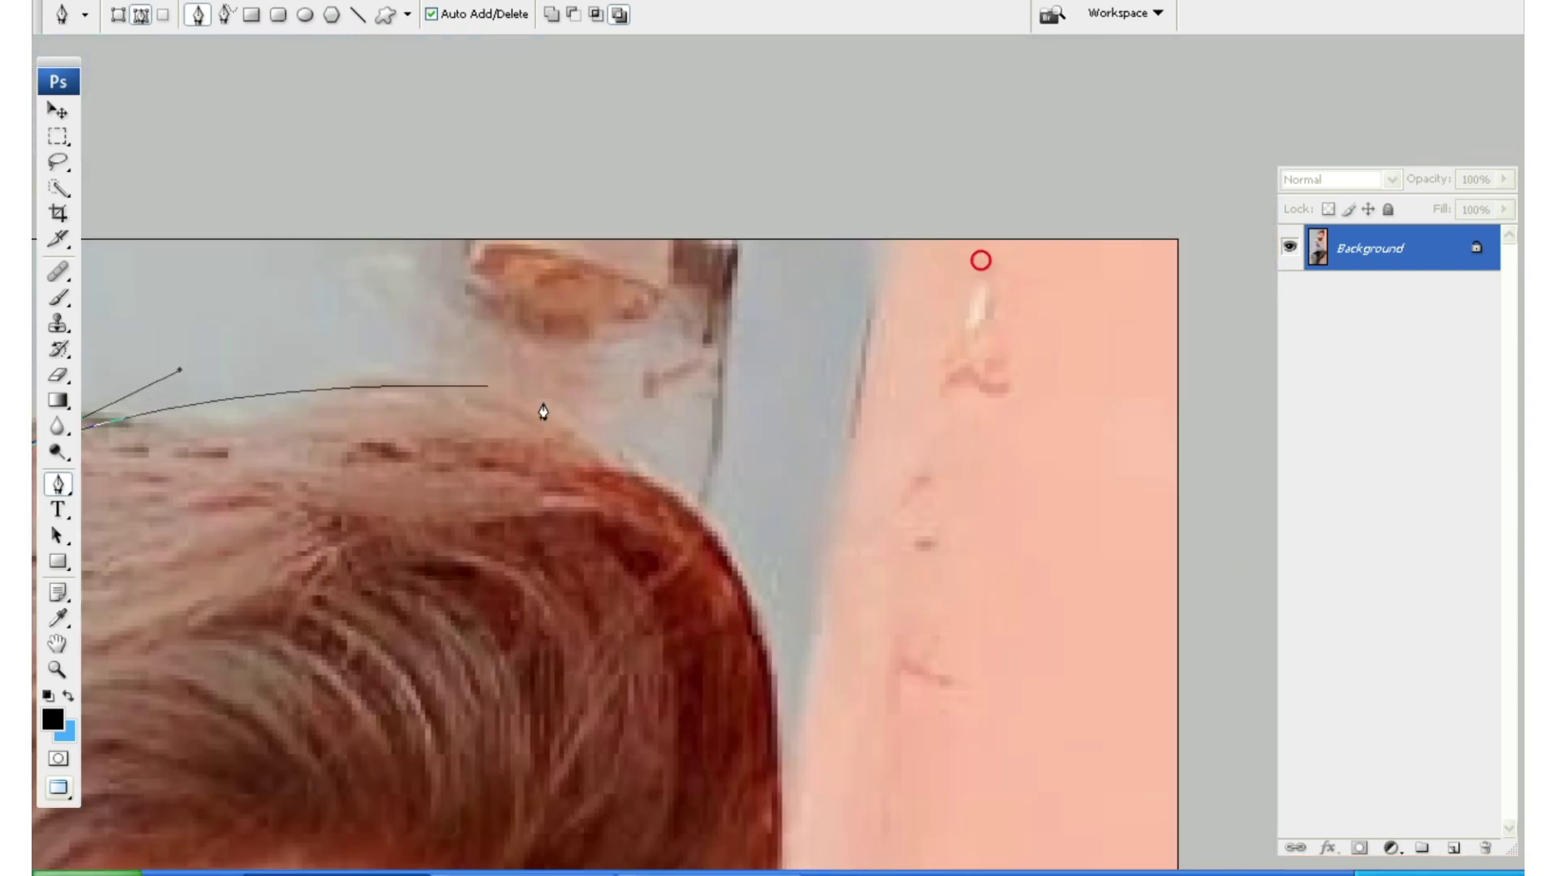
drag(613, 473, 758, 558)
drag(768, 632, 837, 275)
drag(838, 492, 803, 667)
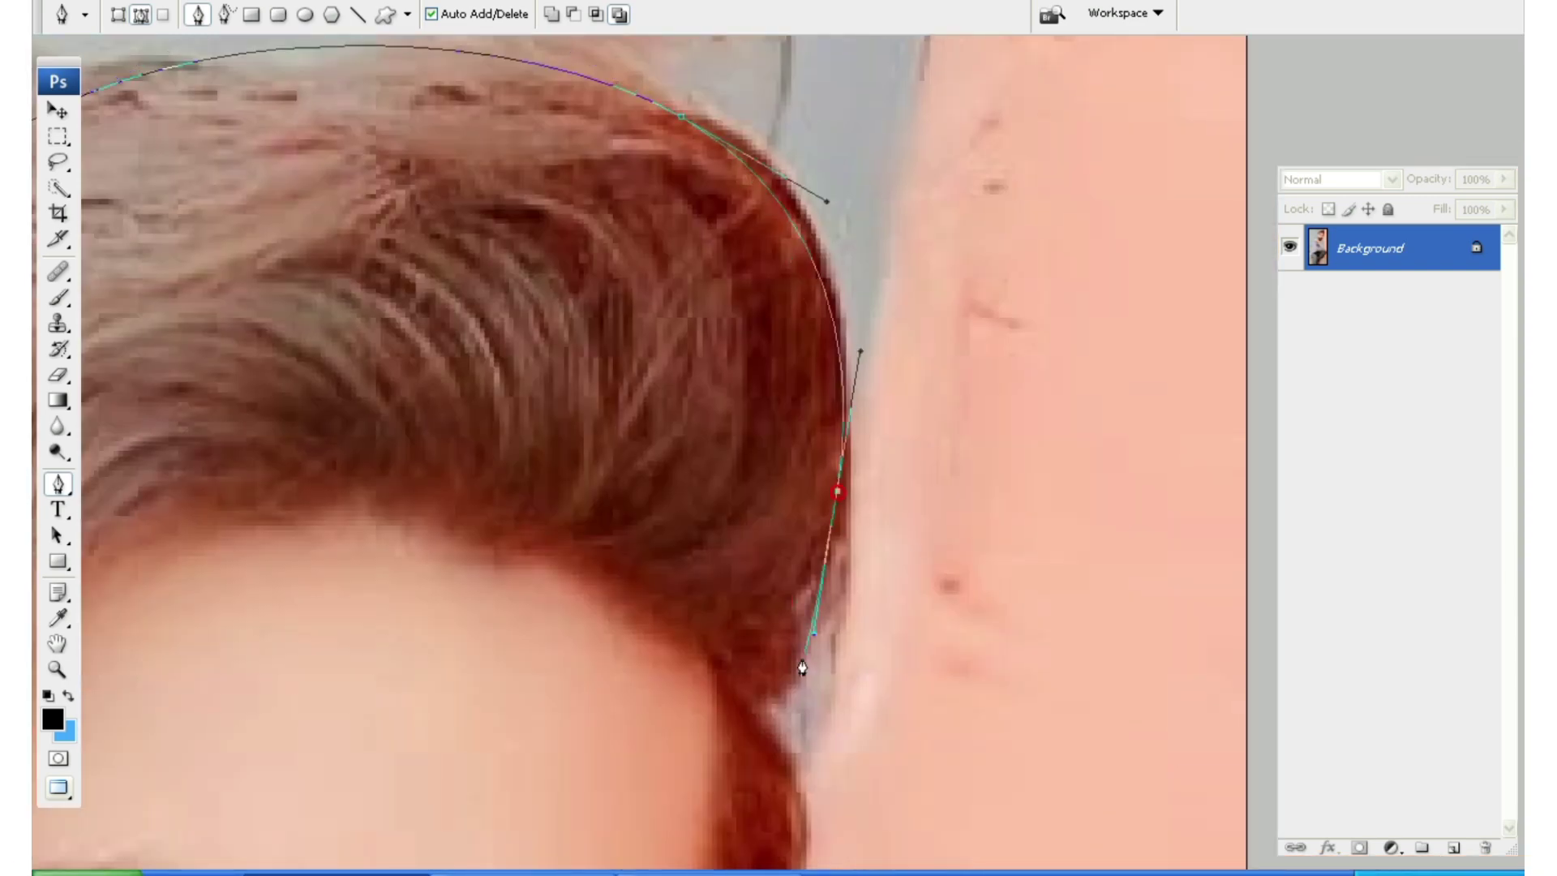
click(748, 714)
- Continue the path down the beard edge toward the collar
scroll(779, 713, down, 1)
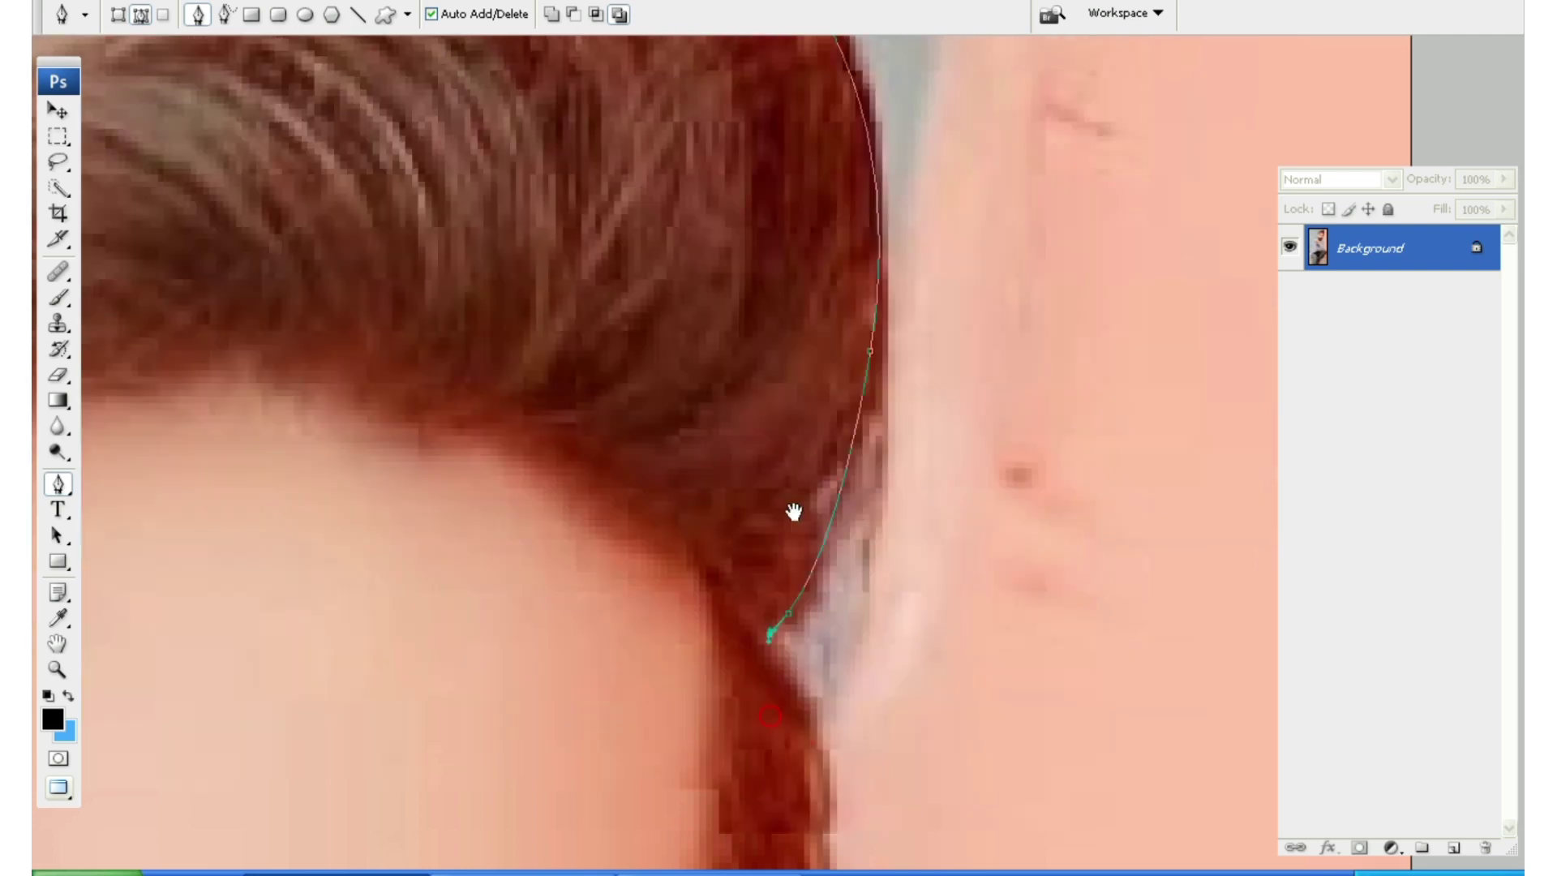
scroll(795, 510, down, 4)
scroll(751, 556, down, 5)
drag(730, 495, 676, 598)
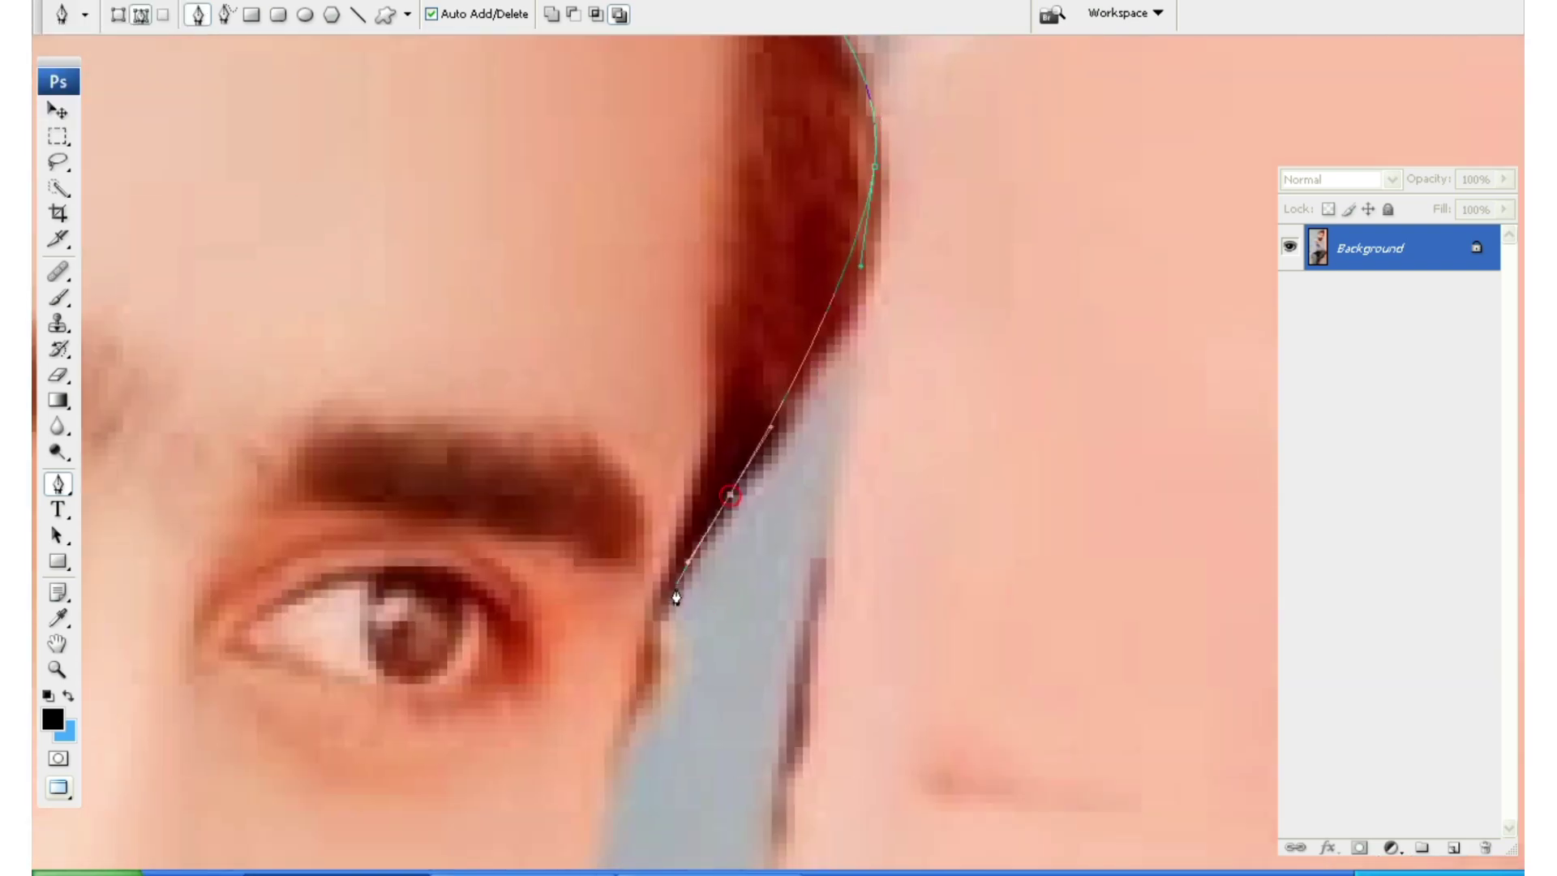
scroll(675, 662, down, 5)
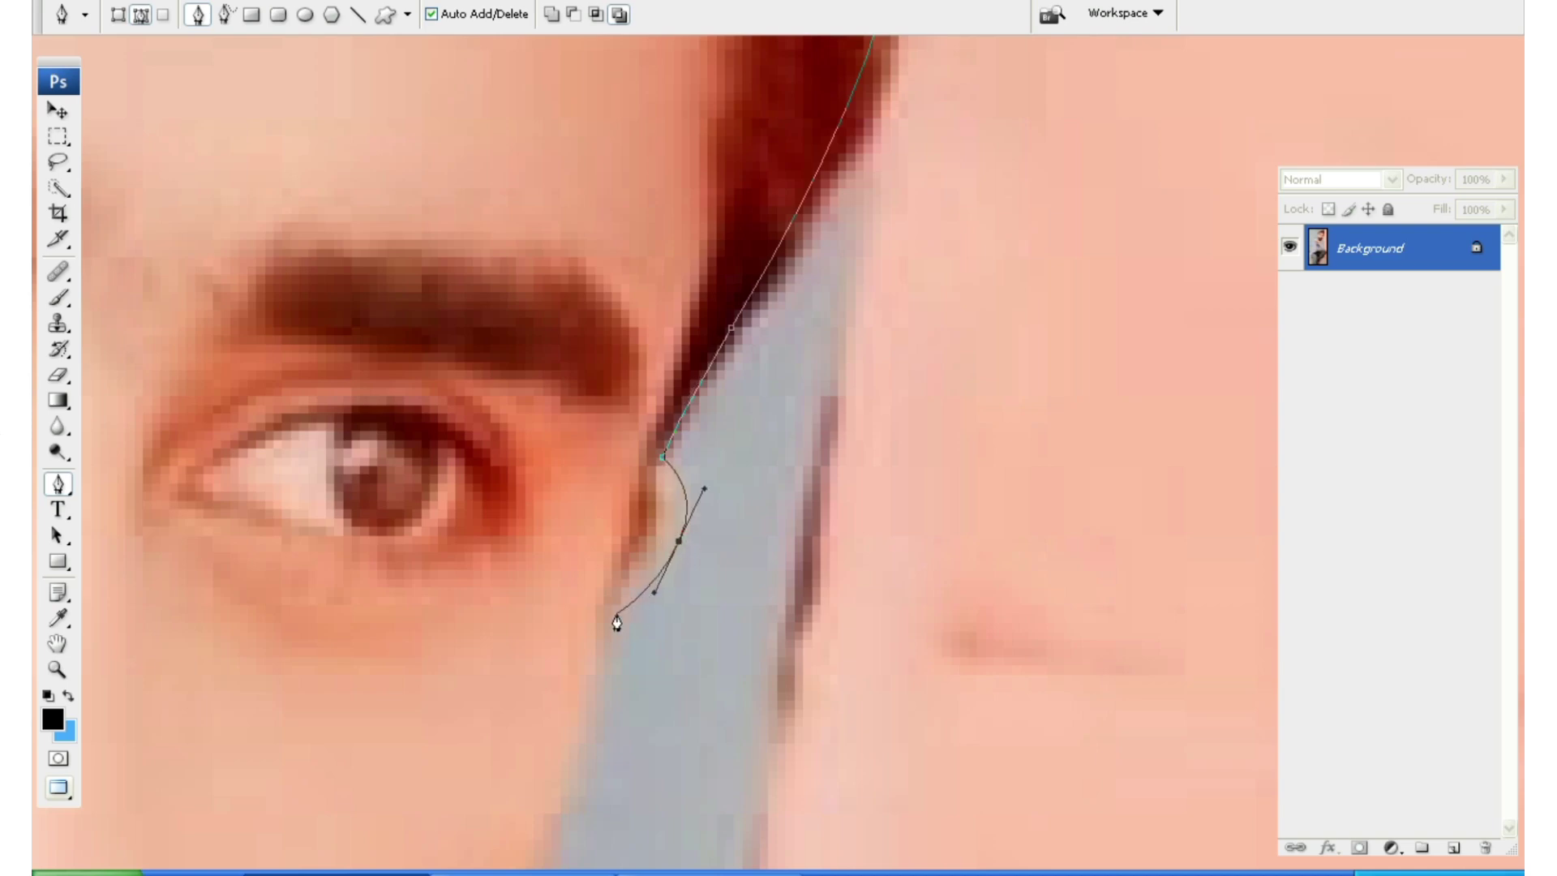
scroll(588, 659, down, 10)
click(597, 734)
scroll(647, 487, down, 5)
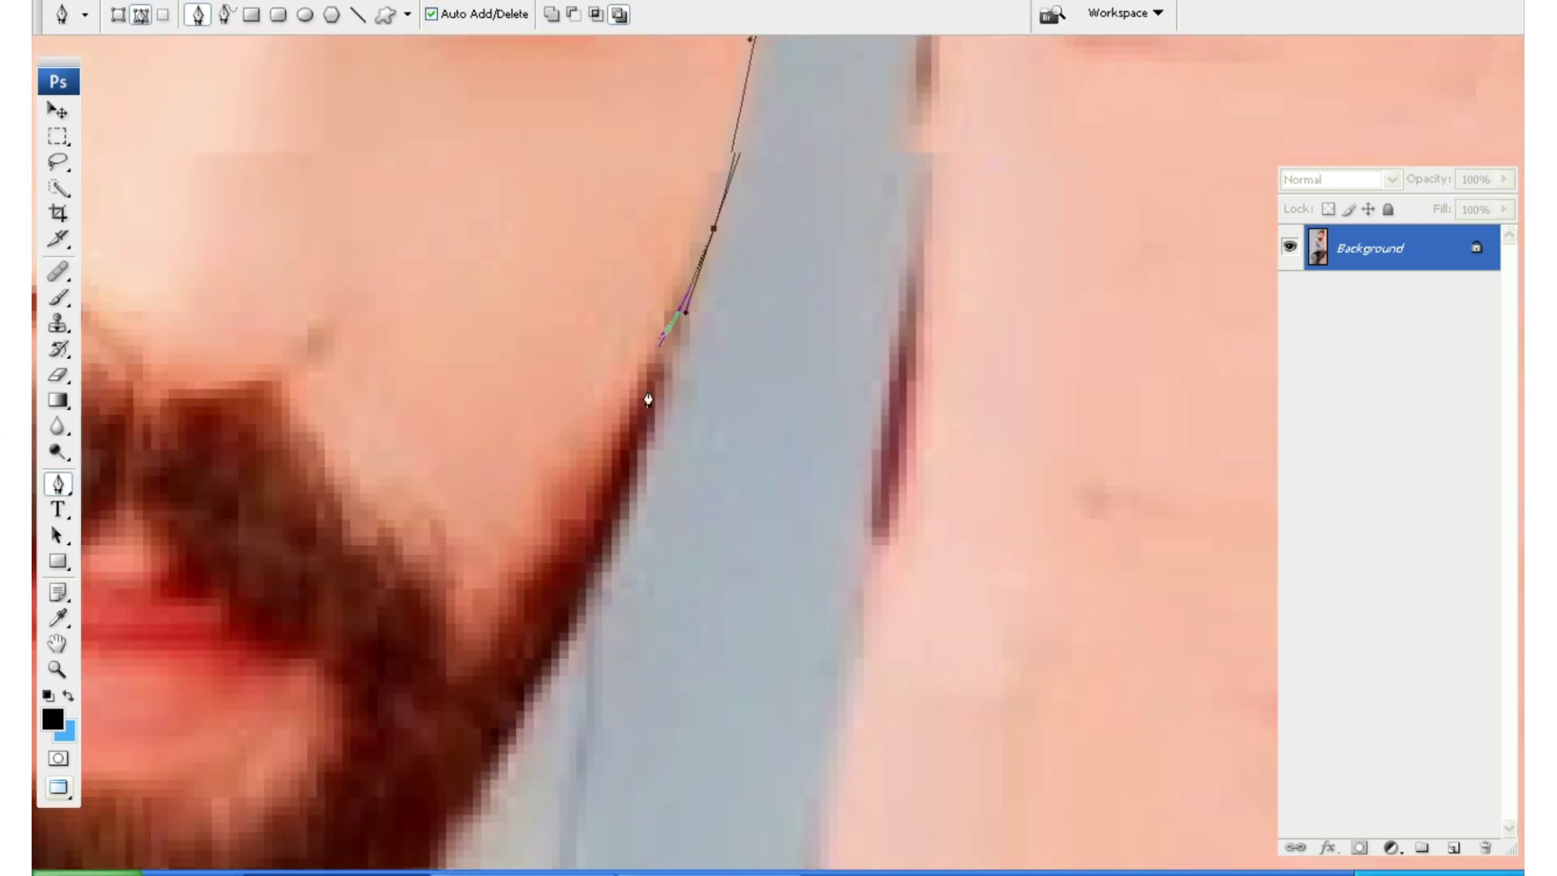
scroll(633, 438, down, 2)
scroll(576, 490, down, 2)
scroll(633, 405, down, 10)
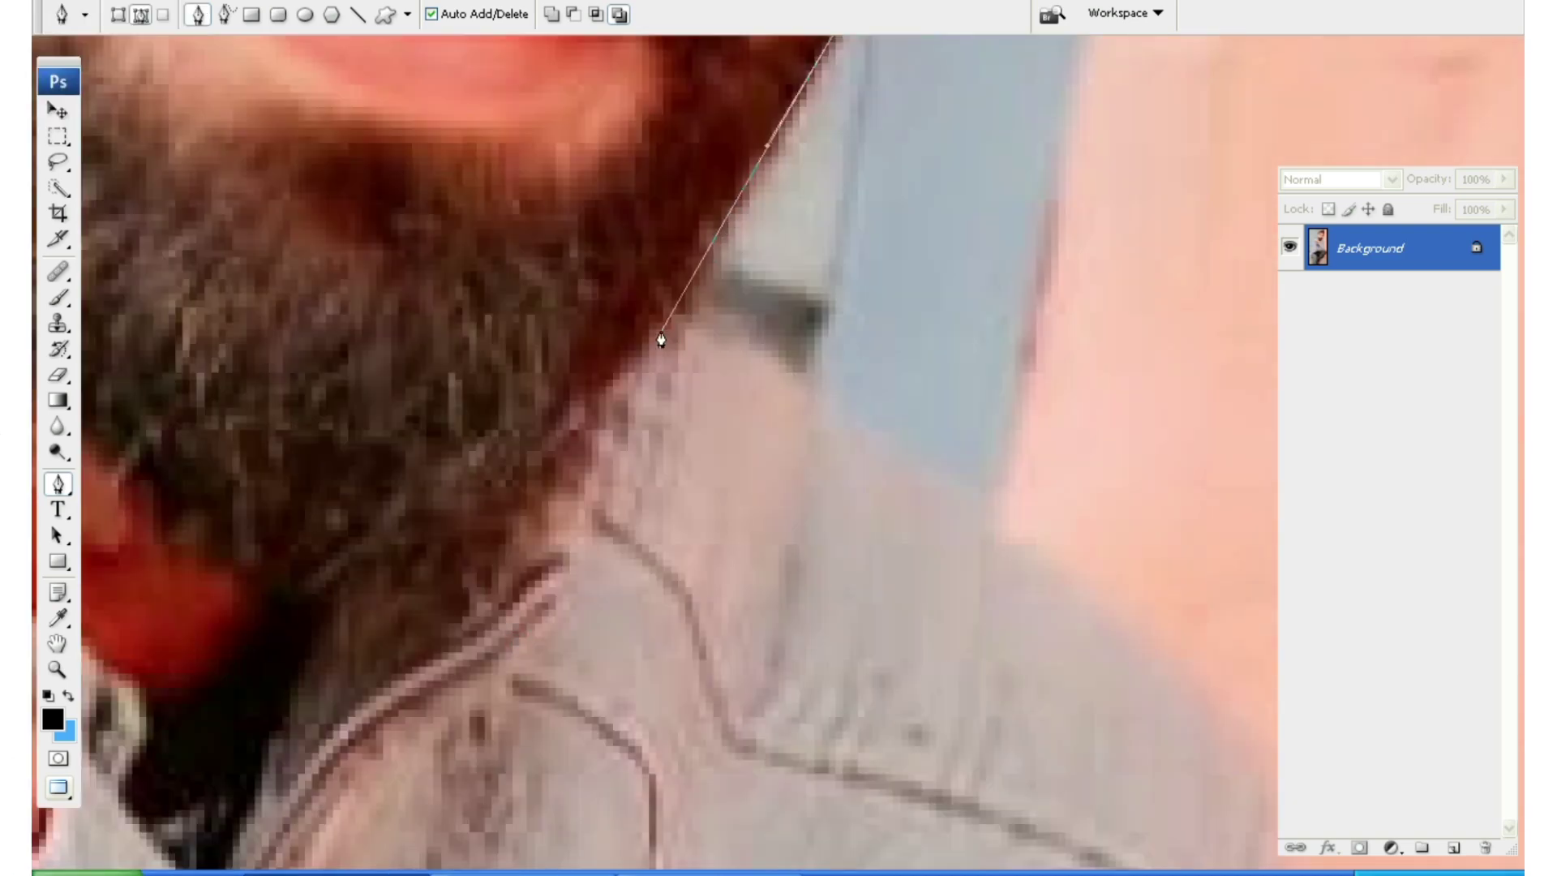
scroll(690, 321, down, 3)
scroll(711, 271, up, 3)
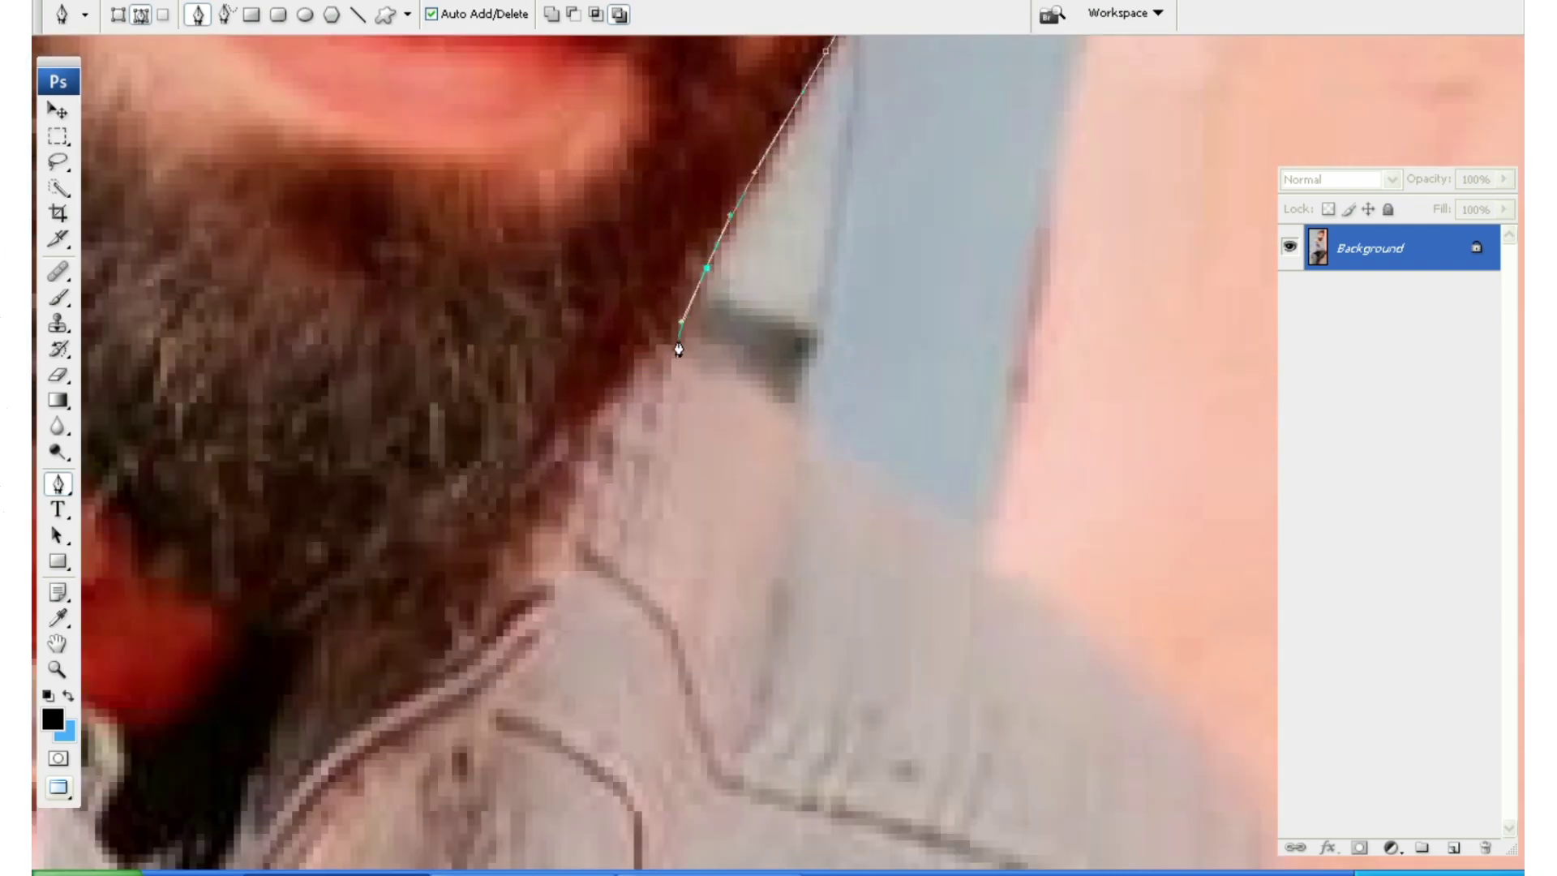
scroll(679, 348, down, 3)
- Add curved path anchors down the collar edge
scroll(490, 288, down, 5)
mouse_move(541, 329)
mouse_down()
mouse_move(587, 369)
mouse_move(635, 67)
mouse_up()
drag(630, 408, 637, 282)
drag(636, 313, 629, 327)
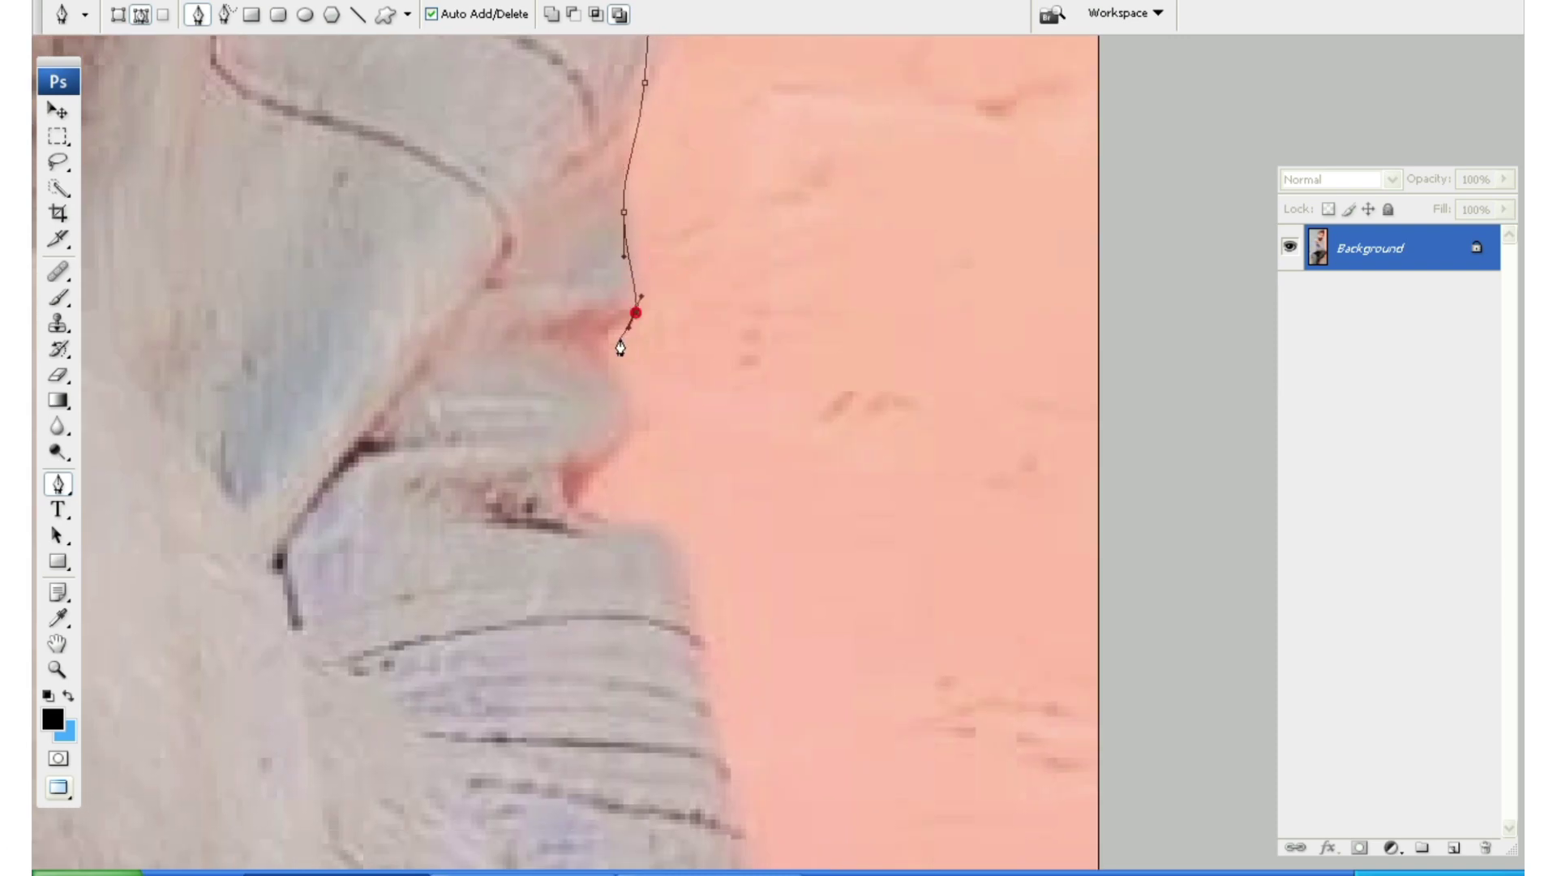
scroll(639, 559, down, 5)
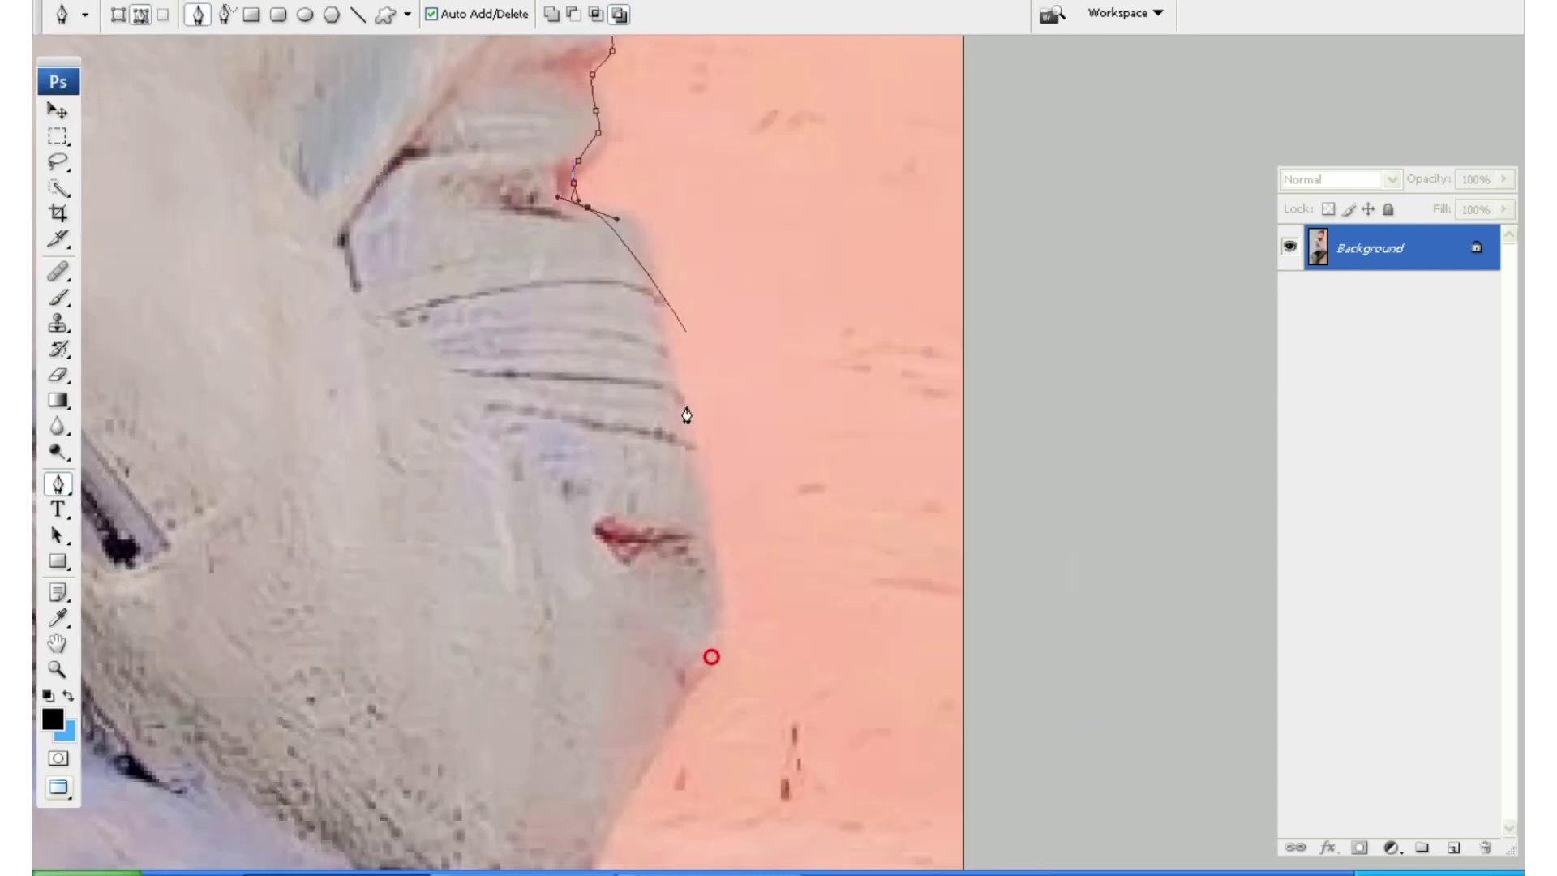
drag(695, 455, 719, 667)
scroll(719, 660, down, 5)
mouse_move(729, 370)
mouse_down()
mouse_move(696, 445)
mouse_move(701, 398)
mouse_up()
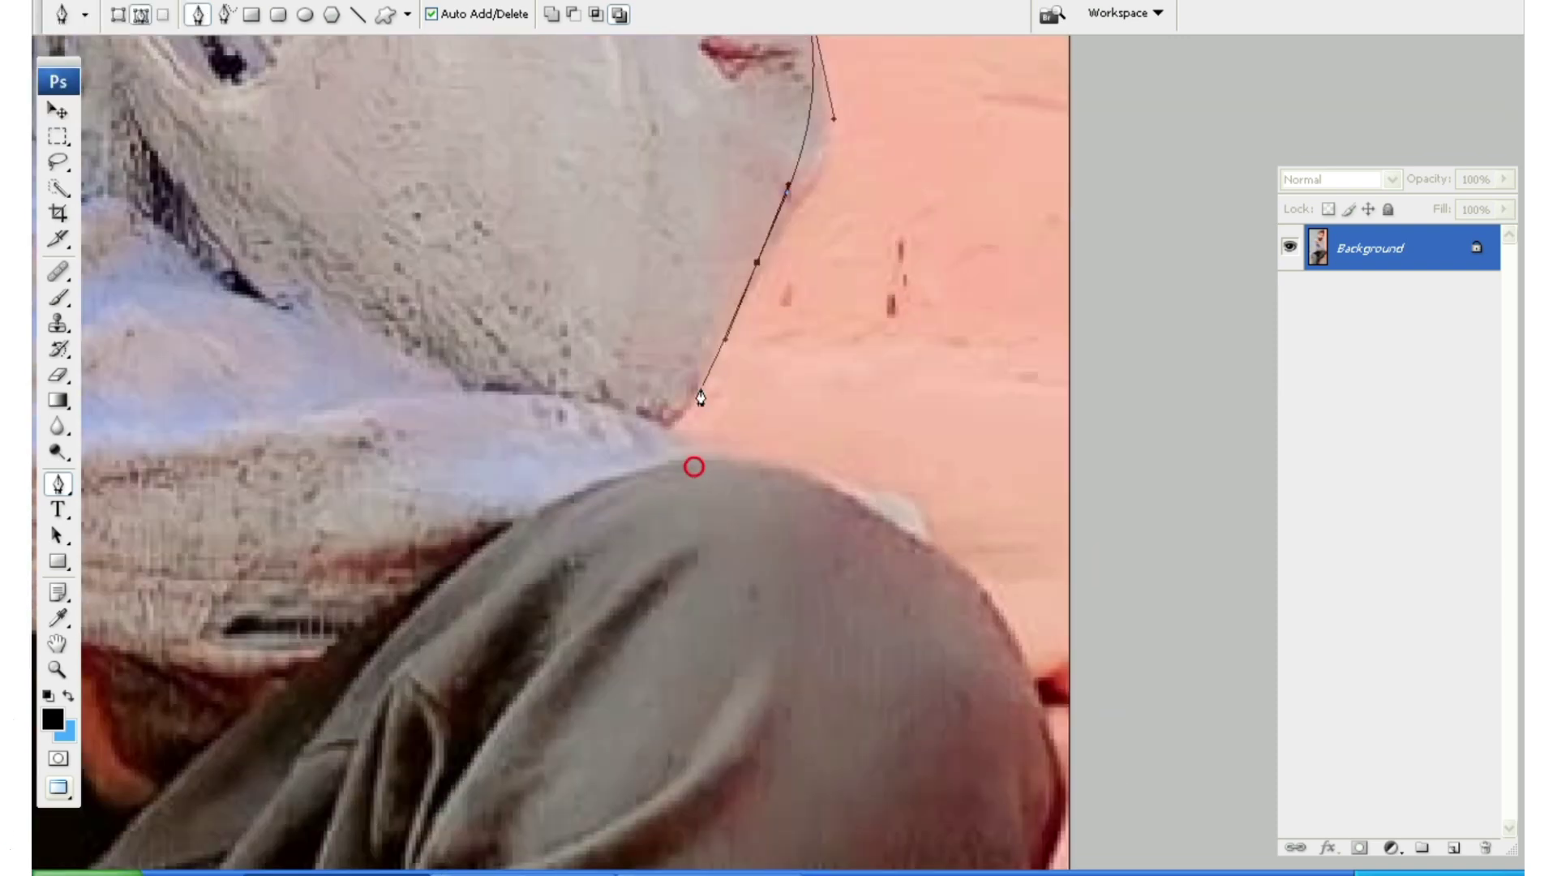
- Continue the path from the collar over the shoulder and down to the knee
click(666, 427)
scroll(720, 410, down, 5)
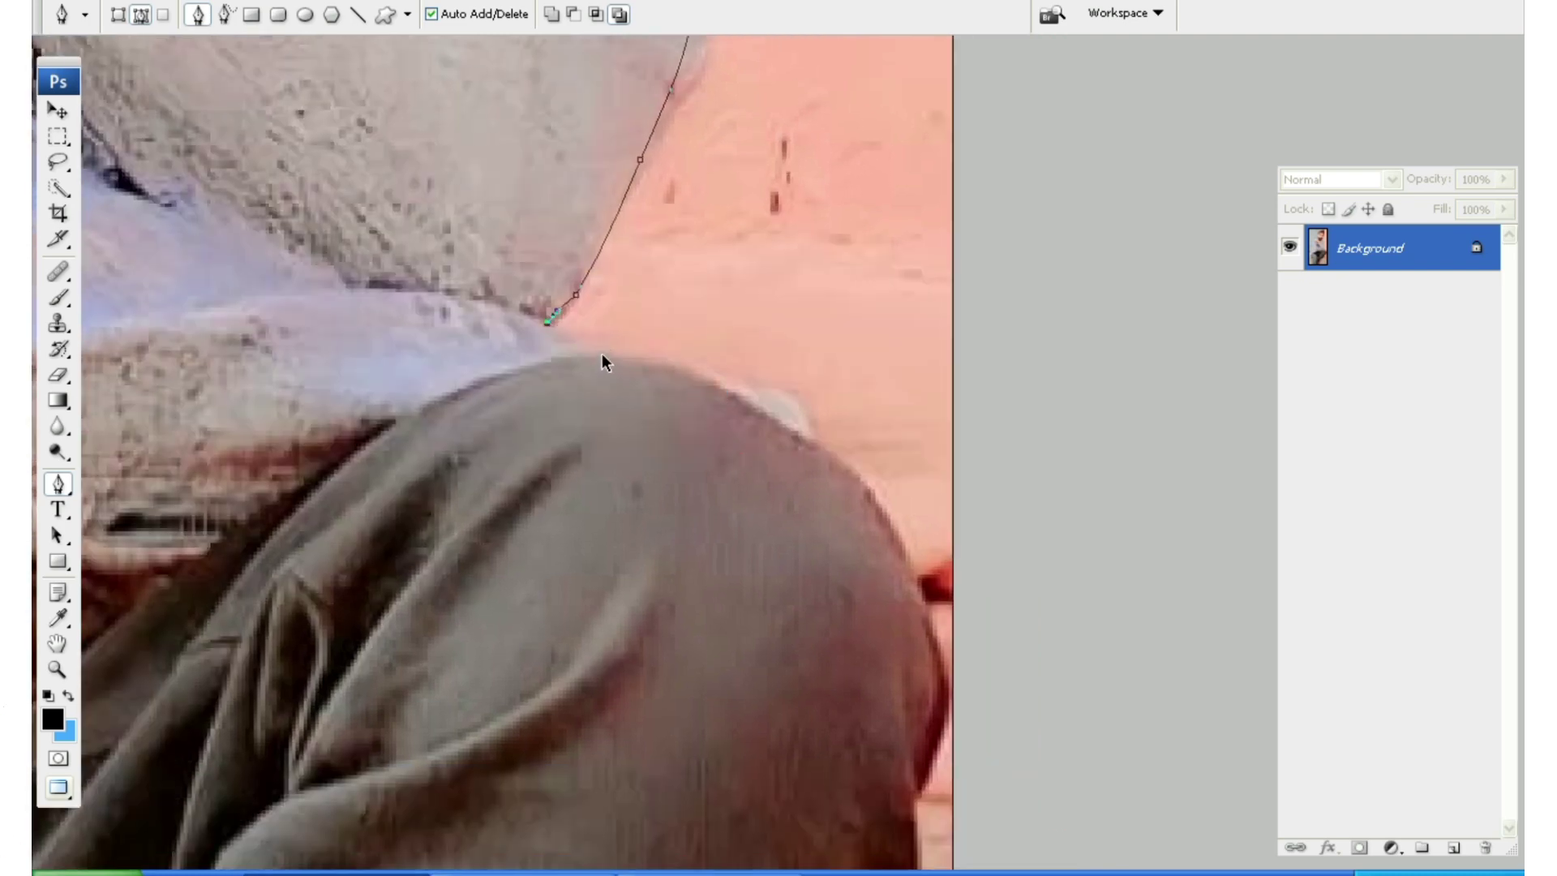
click(933, 705)
scroll(933, 705, down, 5)
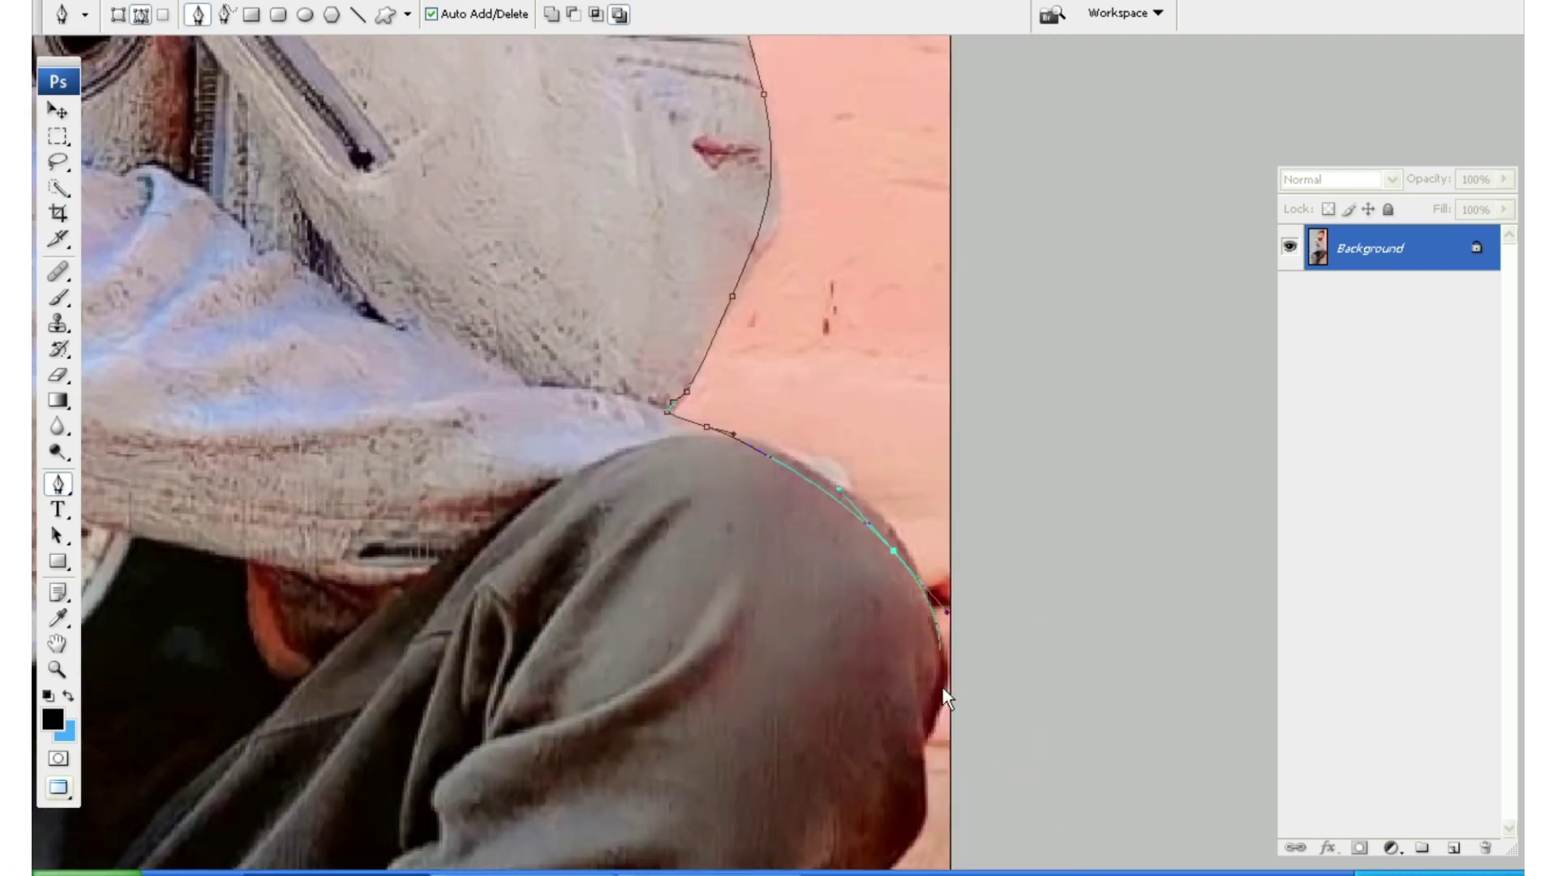
scroll(820, 304, right, 2)
click(767, 474)
scroll(807, 349, down, 5)
scroll(811, 361, left, 2)
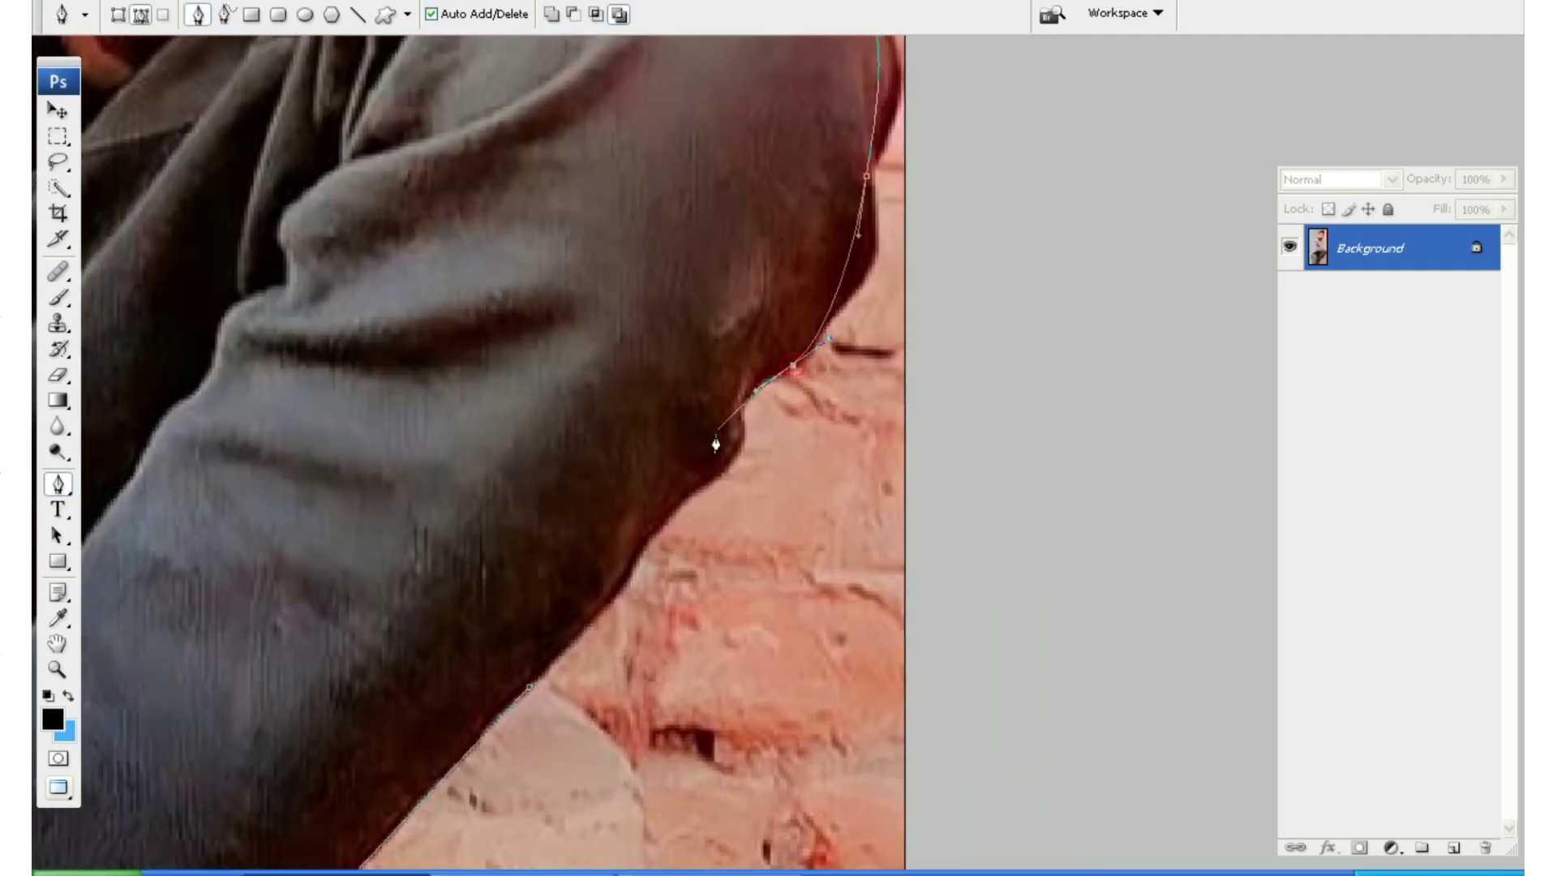
mouse_move(524, 669)
mouse_down()
mouse_move(922, 274)
mouse_move(806, 380)
mouse_up()
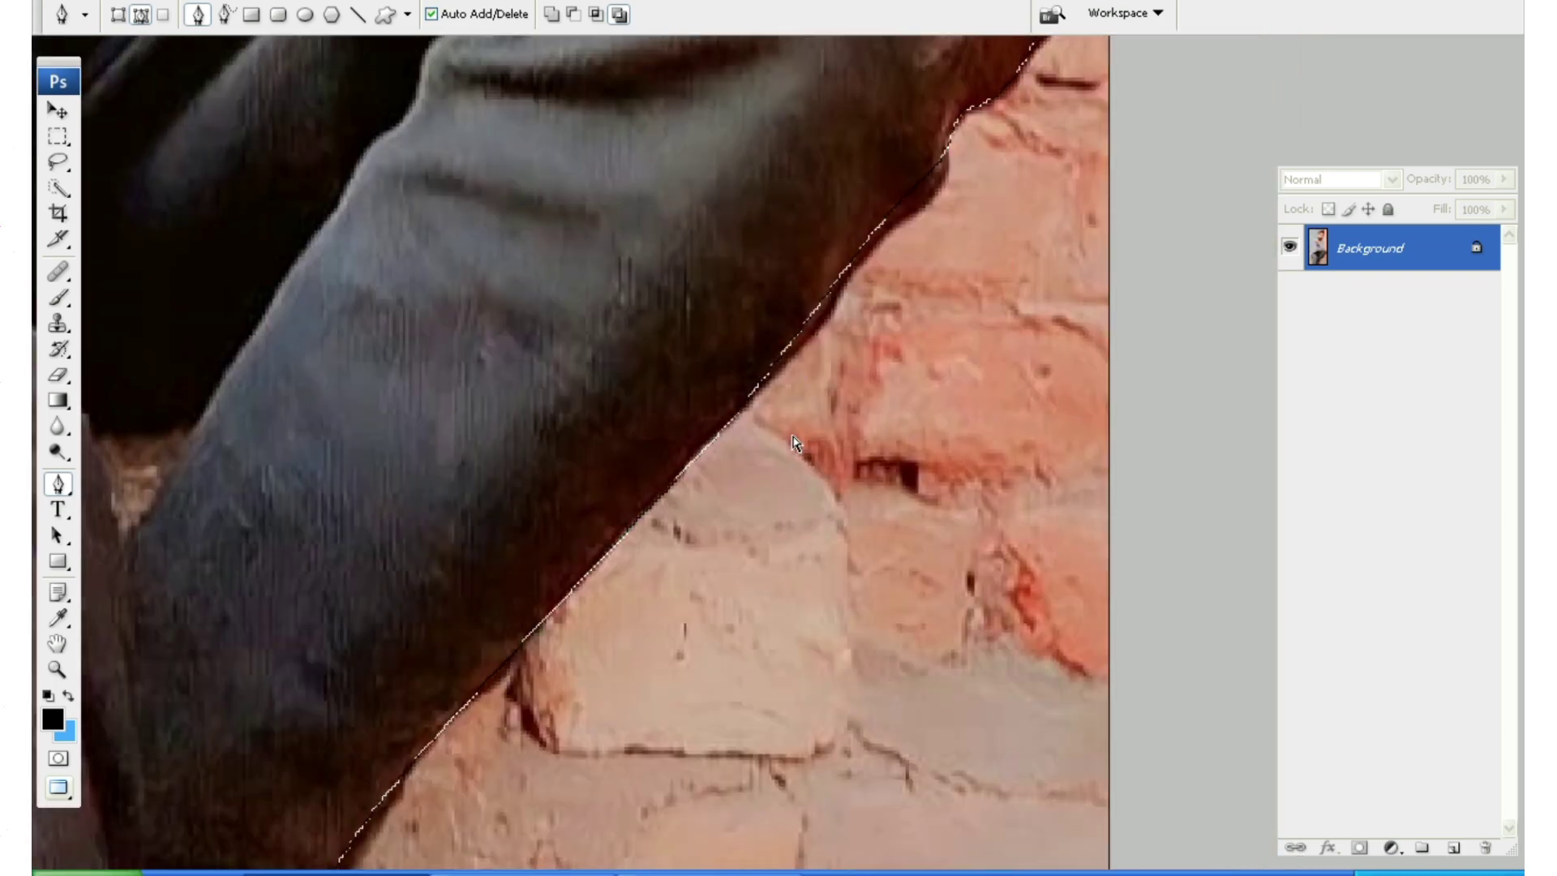
- Load the path as a selection, fit the photo on screen, and open Feather
key(ctrl+Return)
key(ctrl+0)
key(ctrl+alt+d)
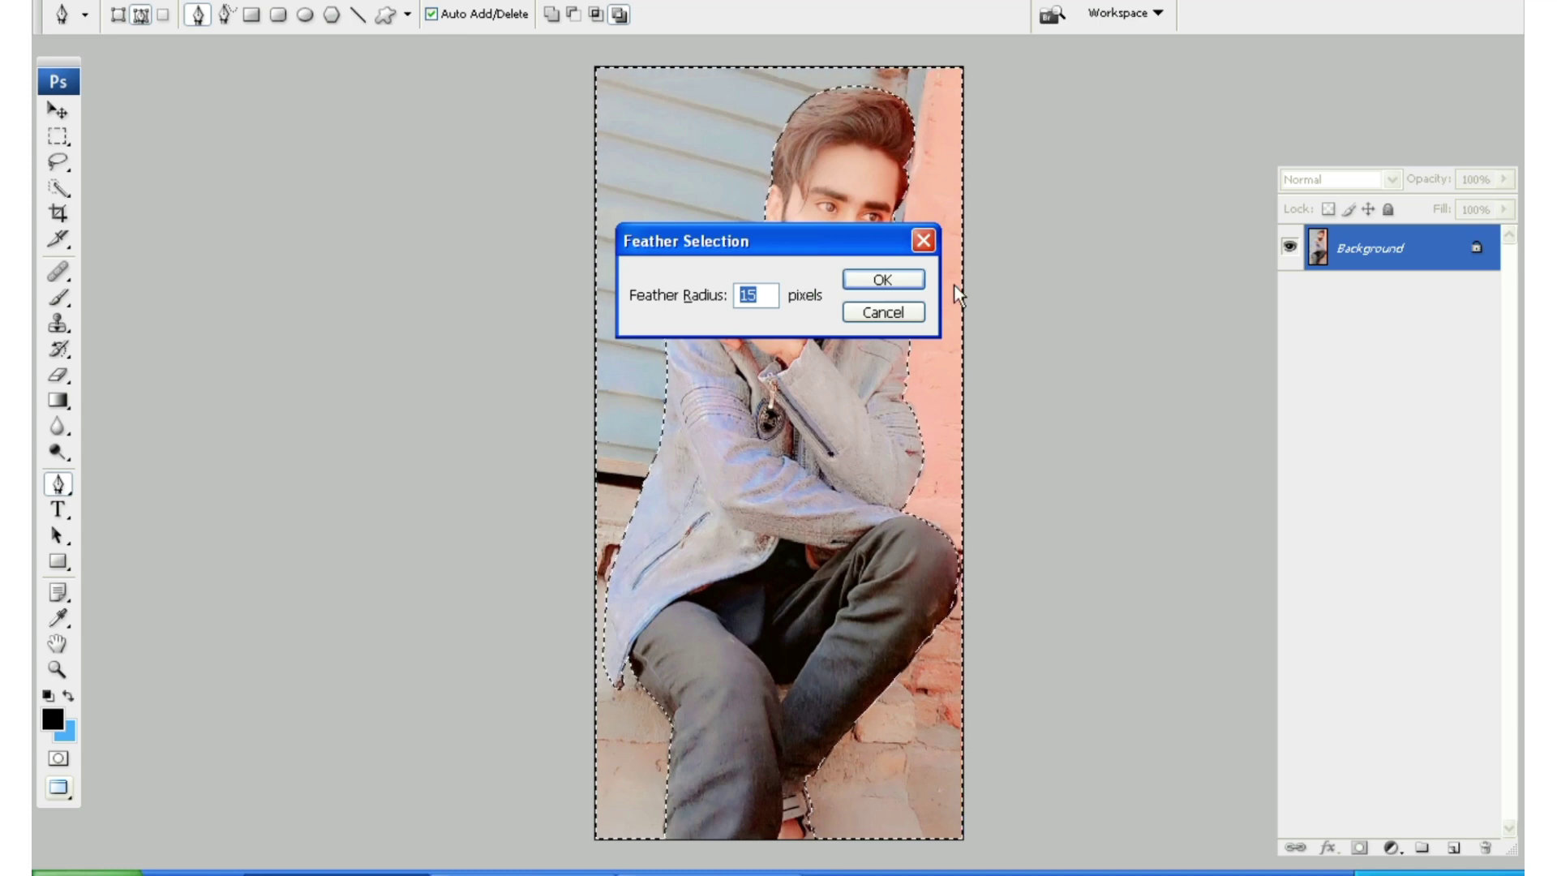
- Confirm the feather and convert the Background into an editable Layer 0
key(Return)
right_click(1403, 256)
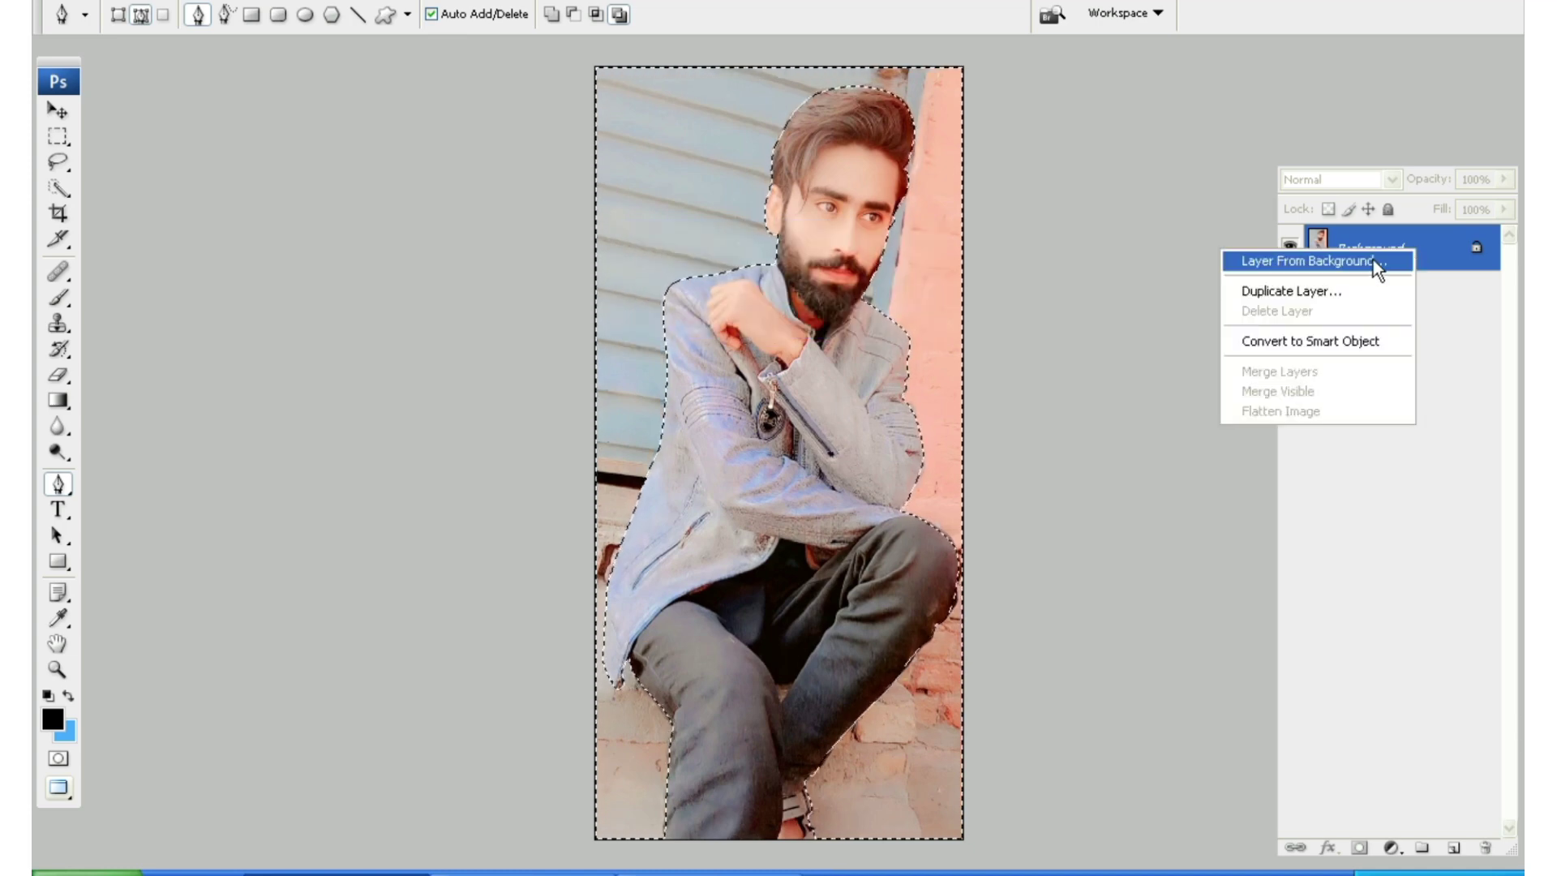
click(1374, 261)
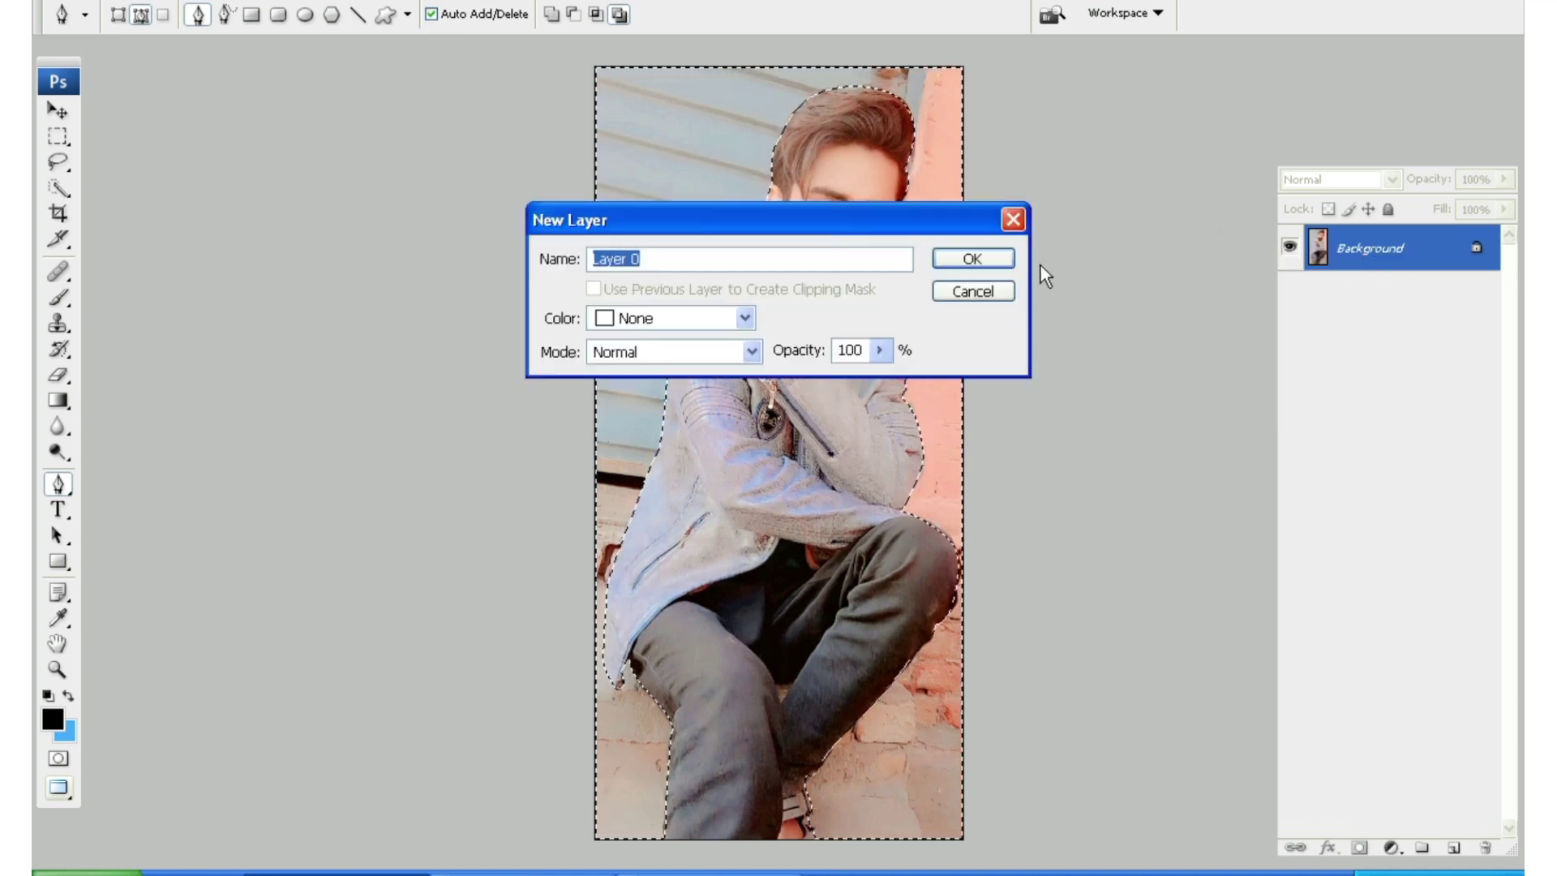
click(972, 258)
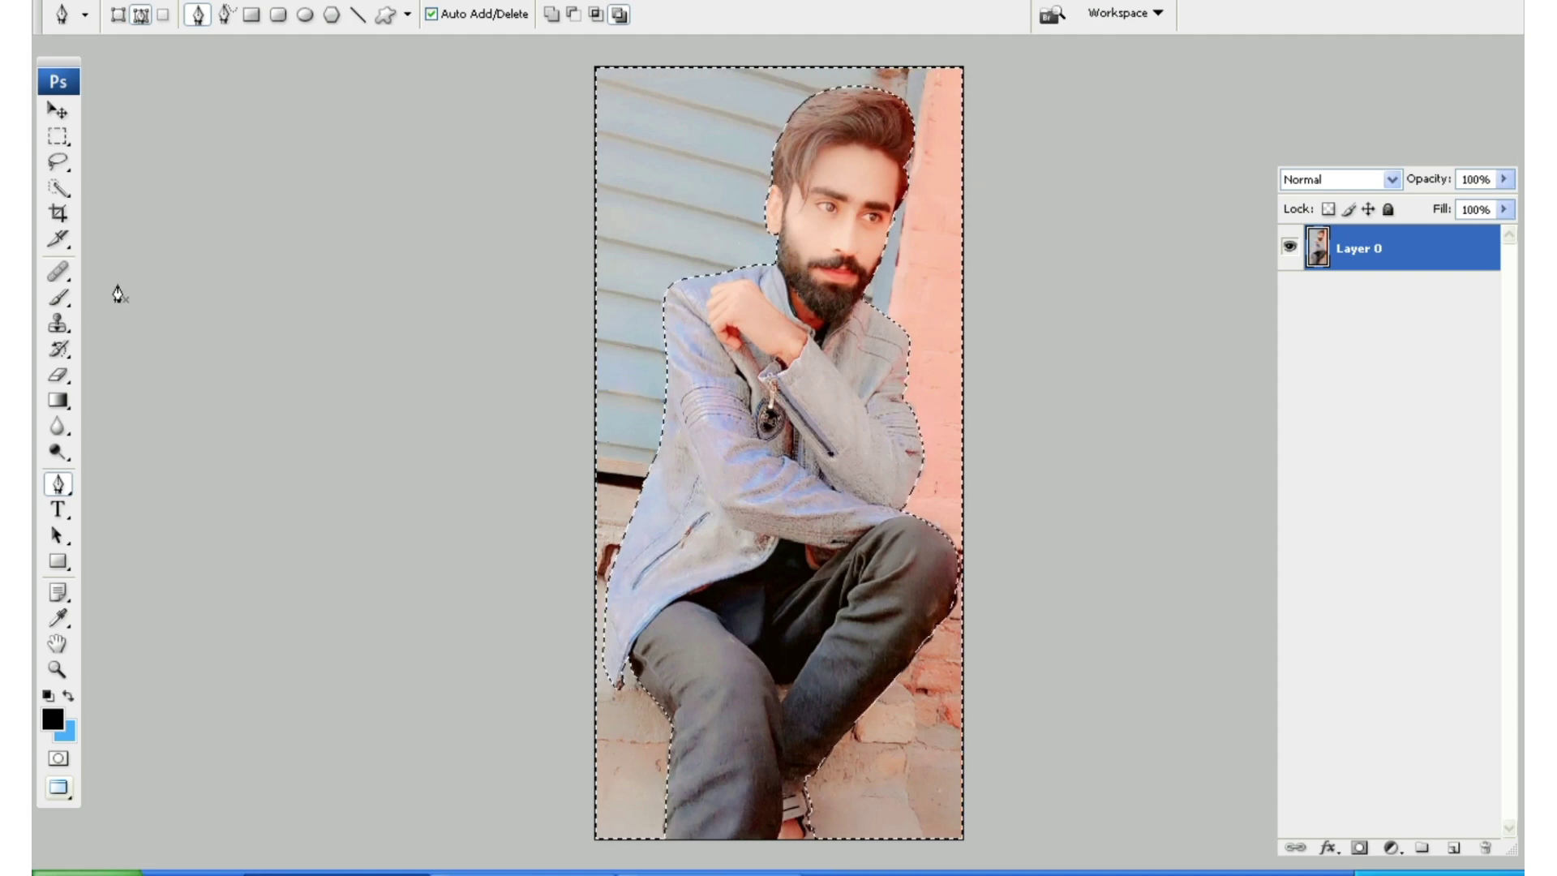
- Feather the selection by 1.5 pixels, delete the backdrop around the man, and deselect
click(58, 136)
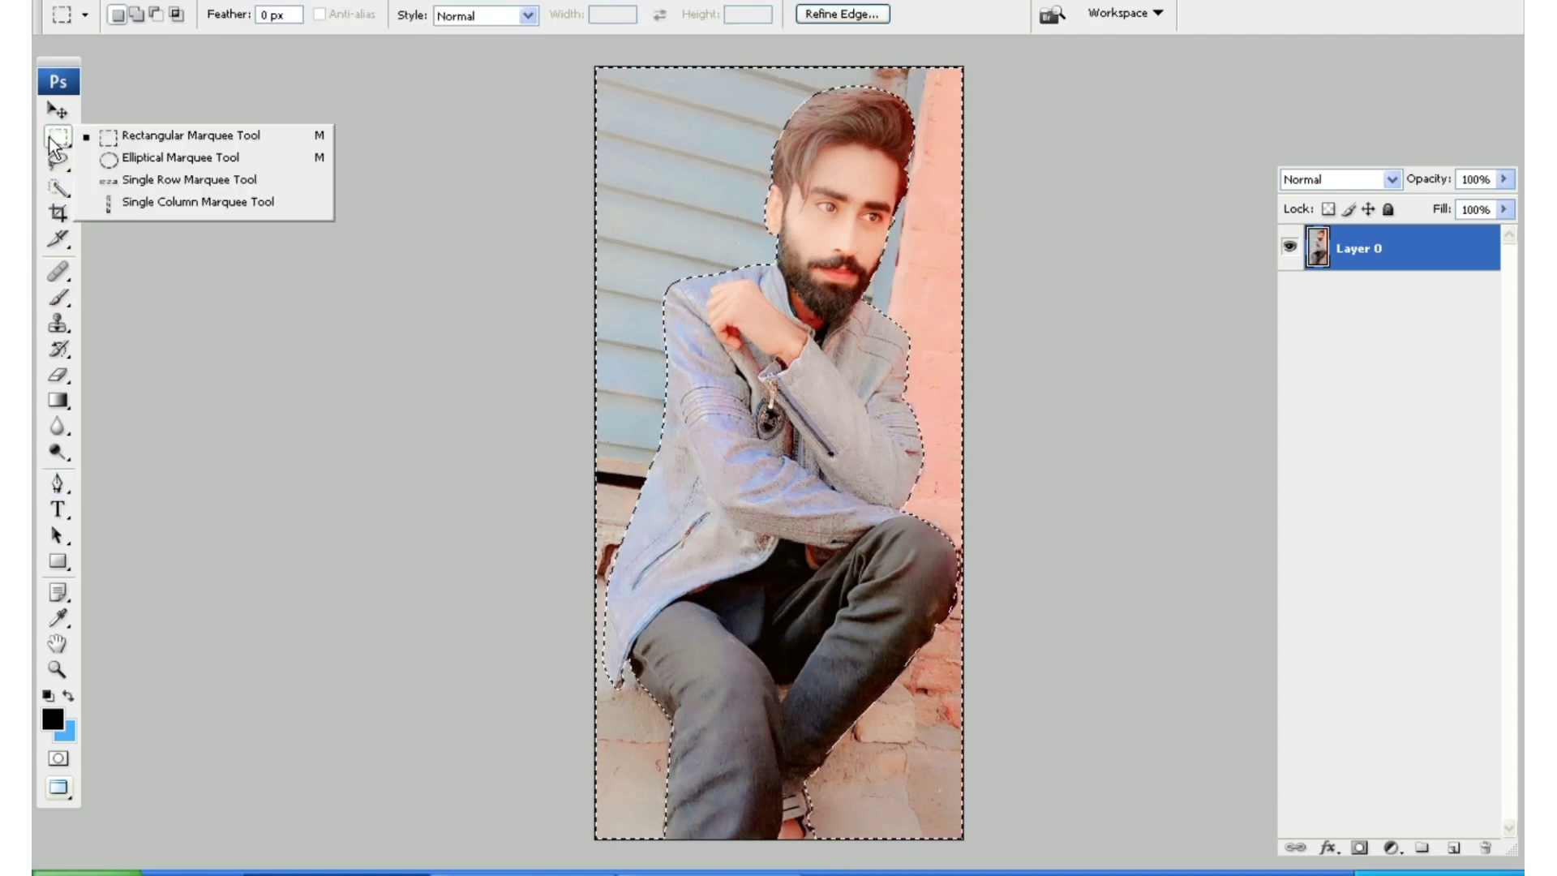
click(285, 139)
right_click(677, 132)
click(759, 184)
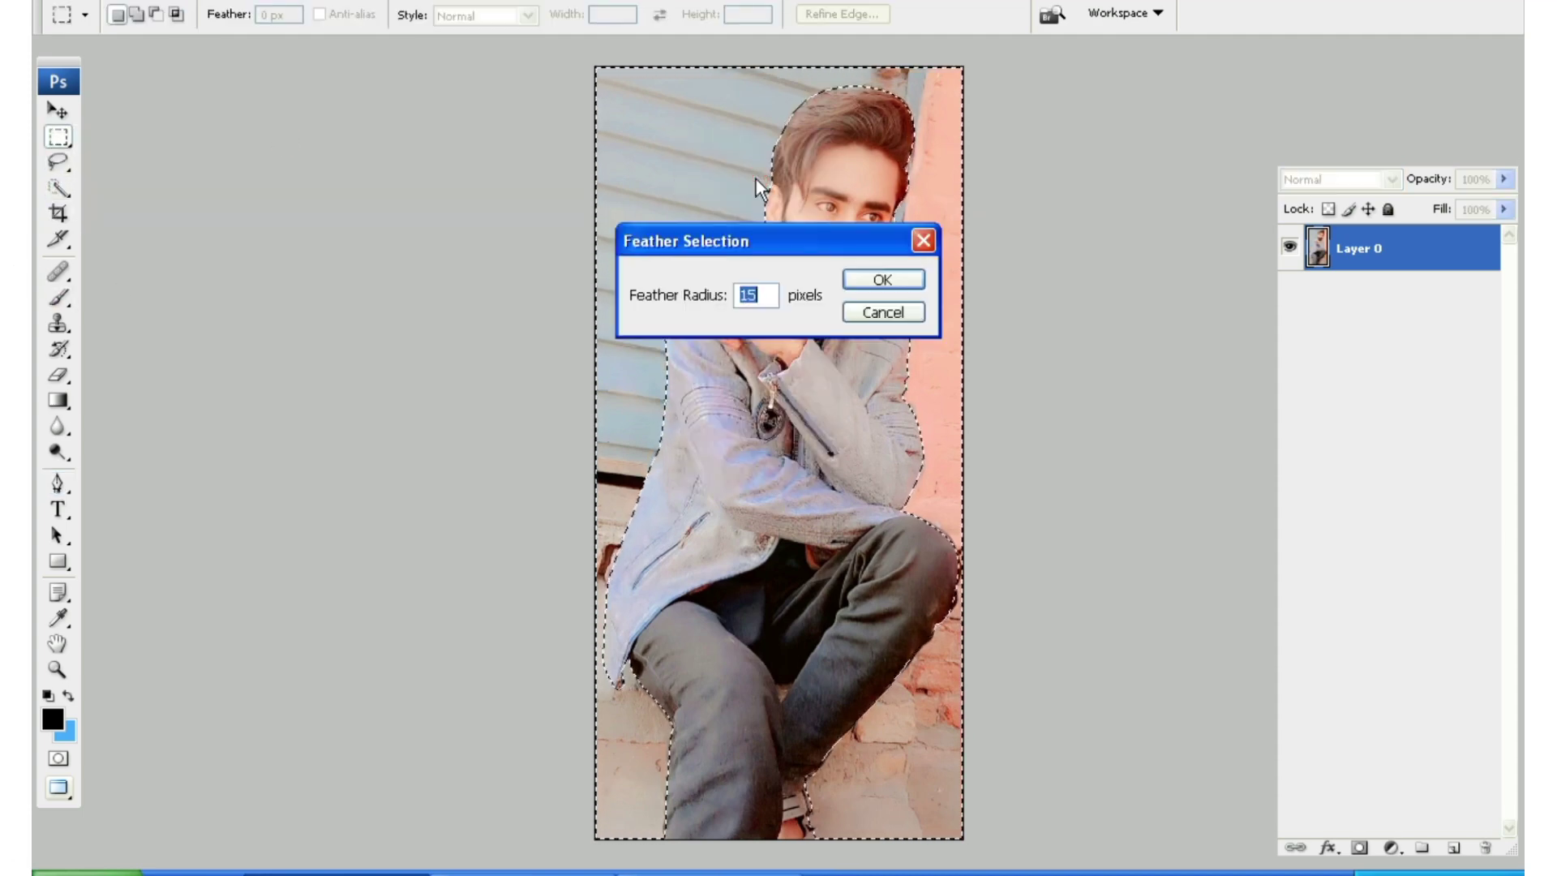
text(1.5)
key(Return)
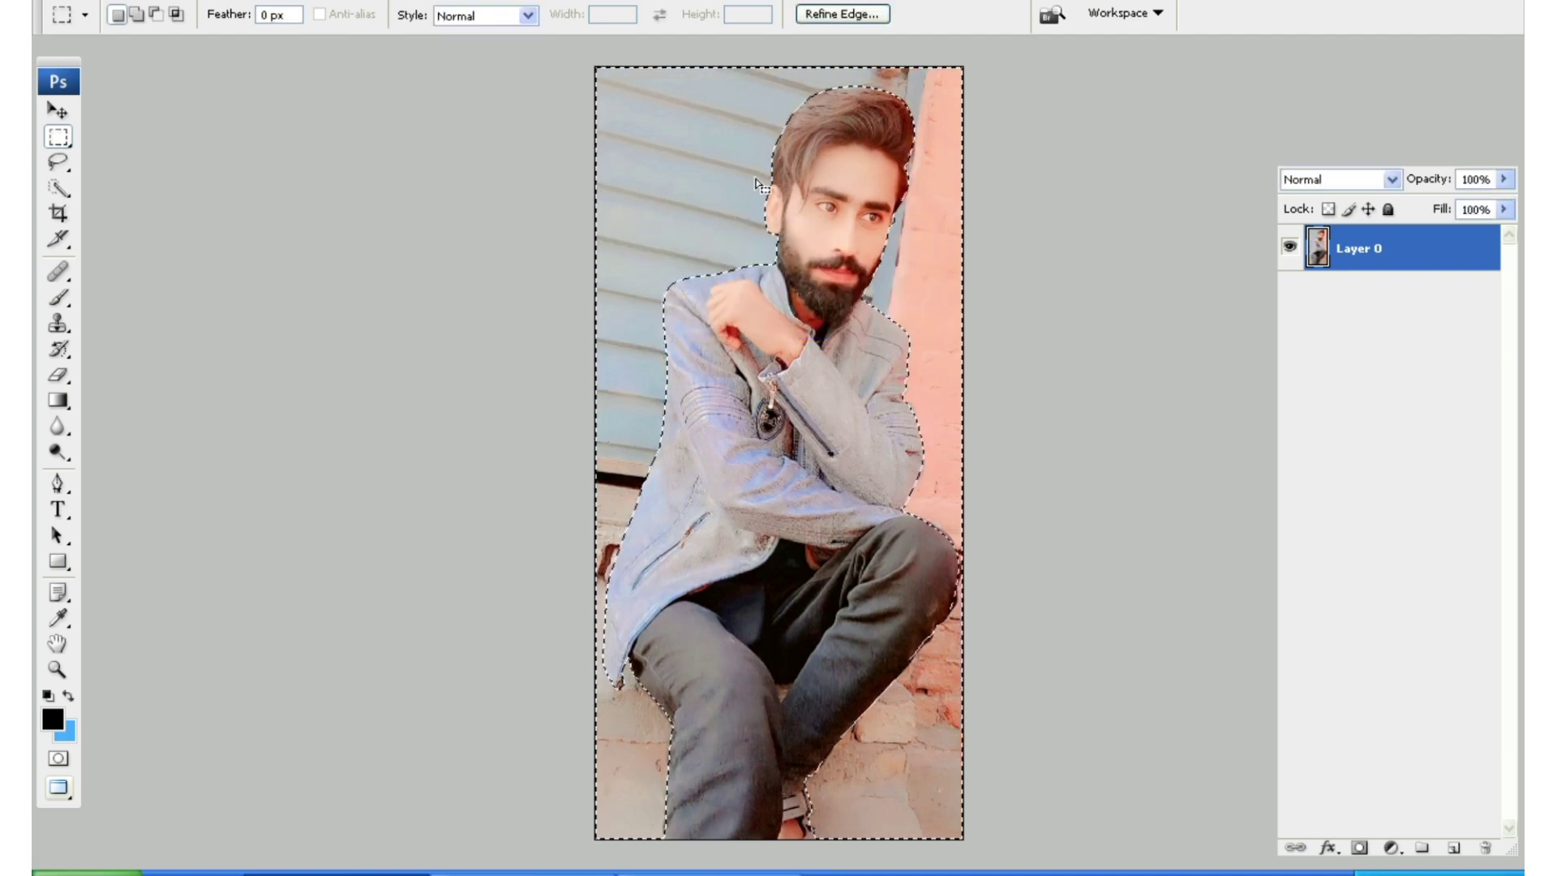
key(Delete)
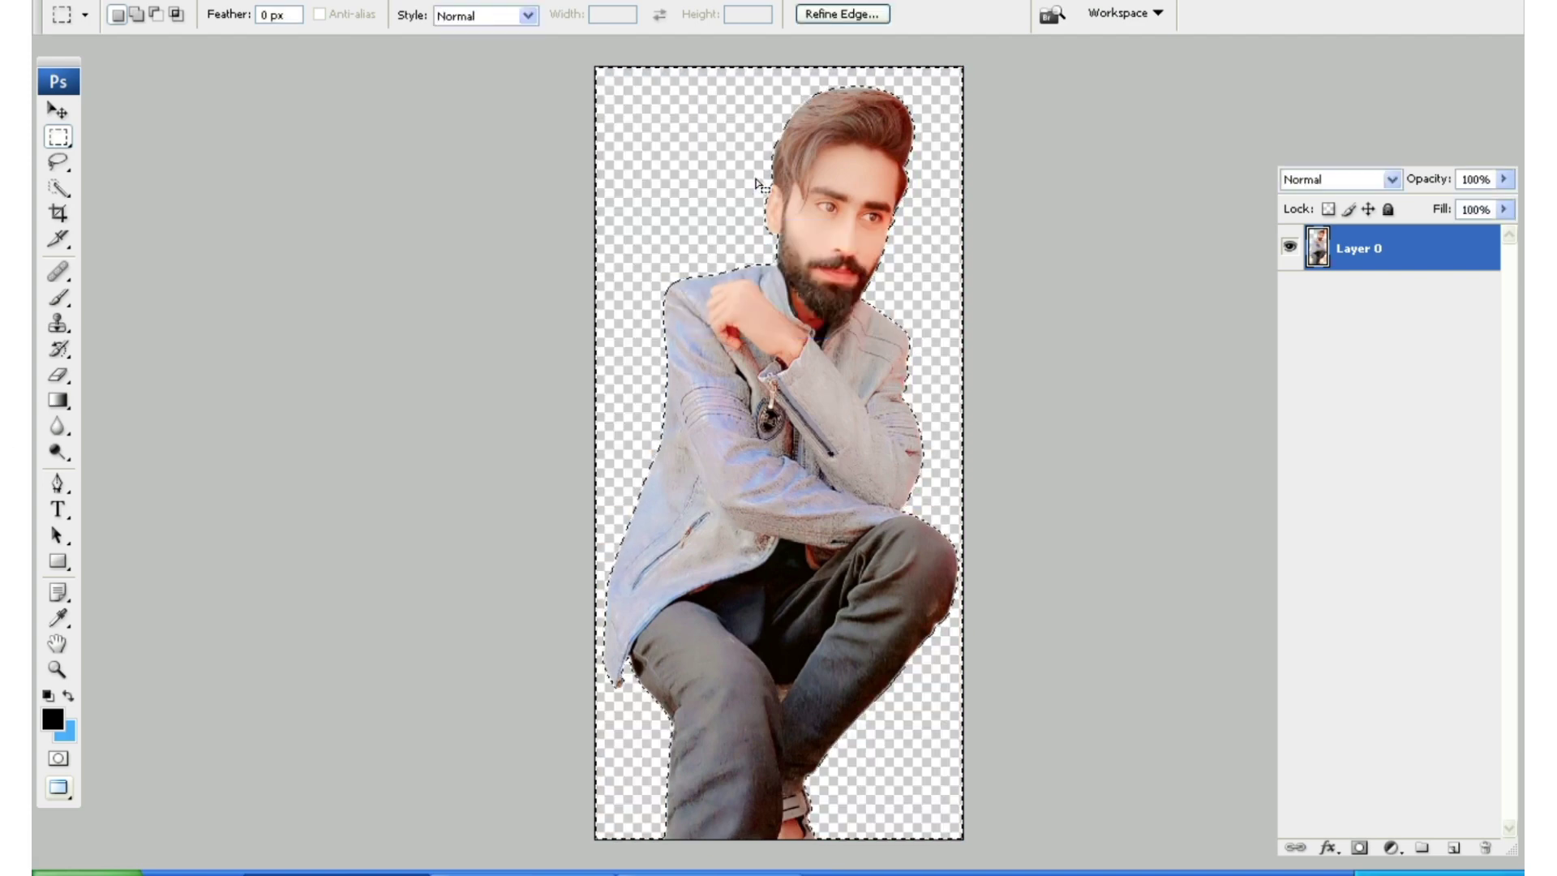
key(ctrl+d)
- Zoom into the gap between the legs, select it with the Pen, and delete it
key(z)
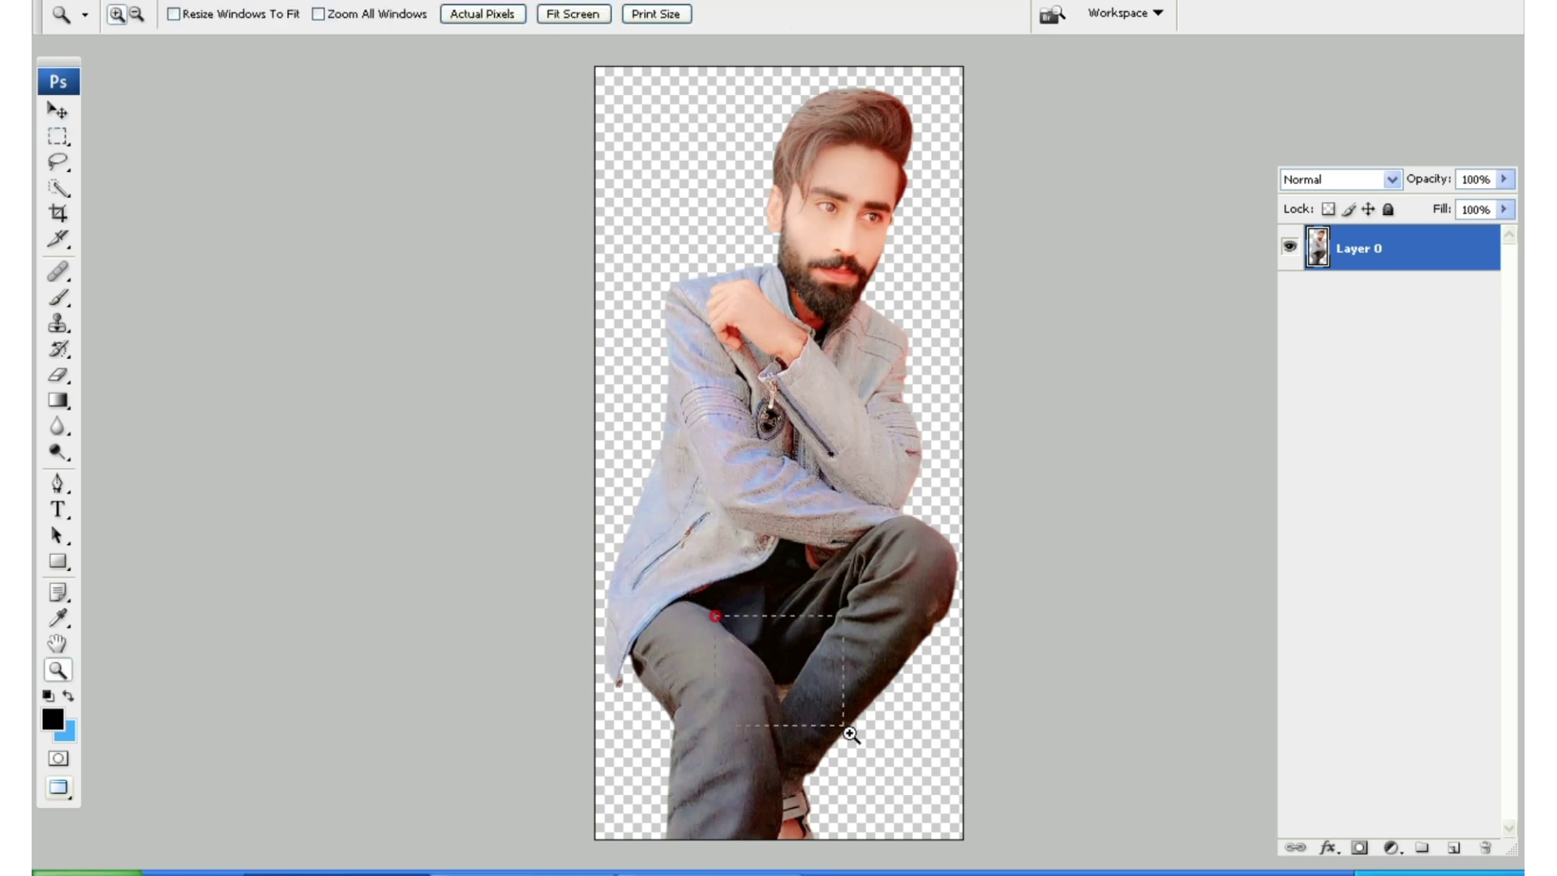
drag(625, 619, 850, 733)
click(657, 567)
key(p)
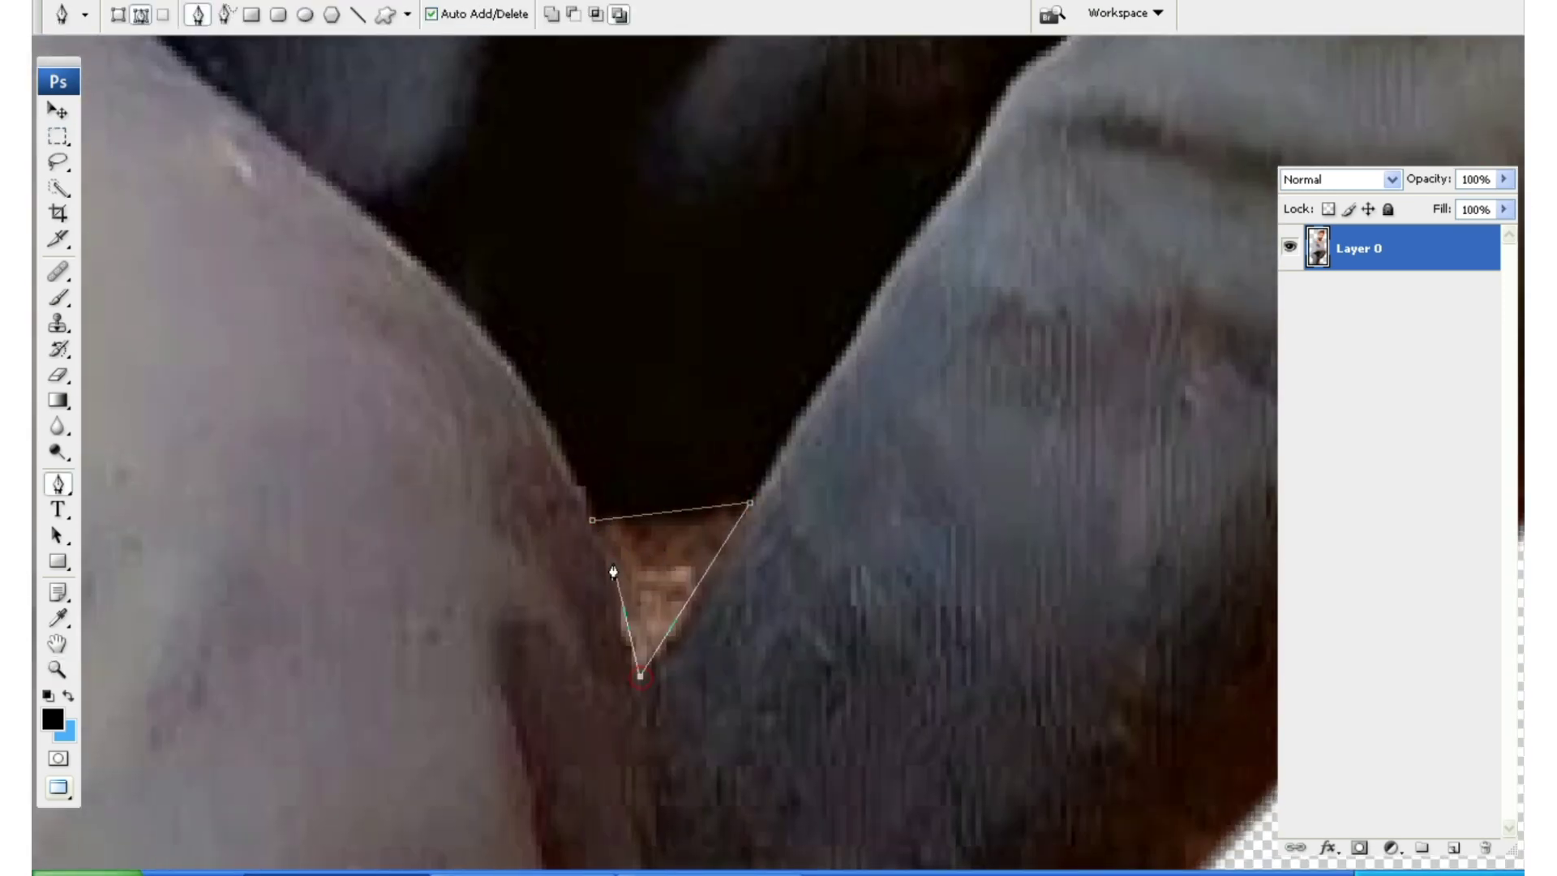
key(ctrl+Return)
key(ctrl+alt+d)
key(Return)
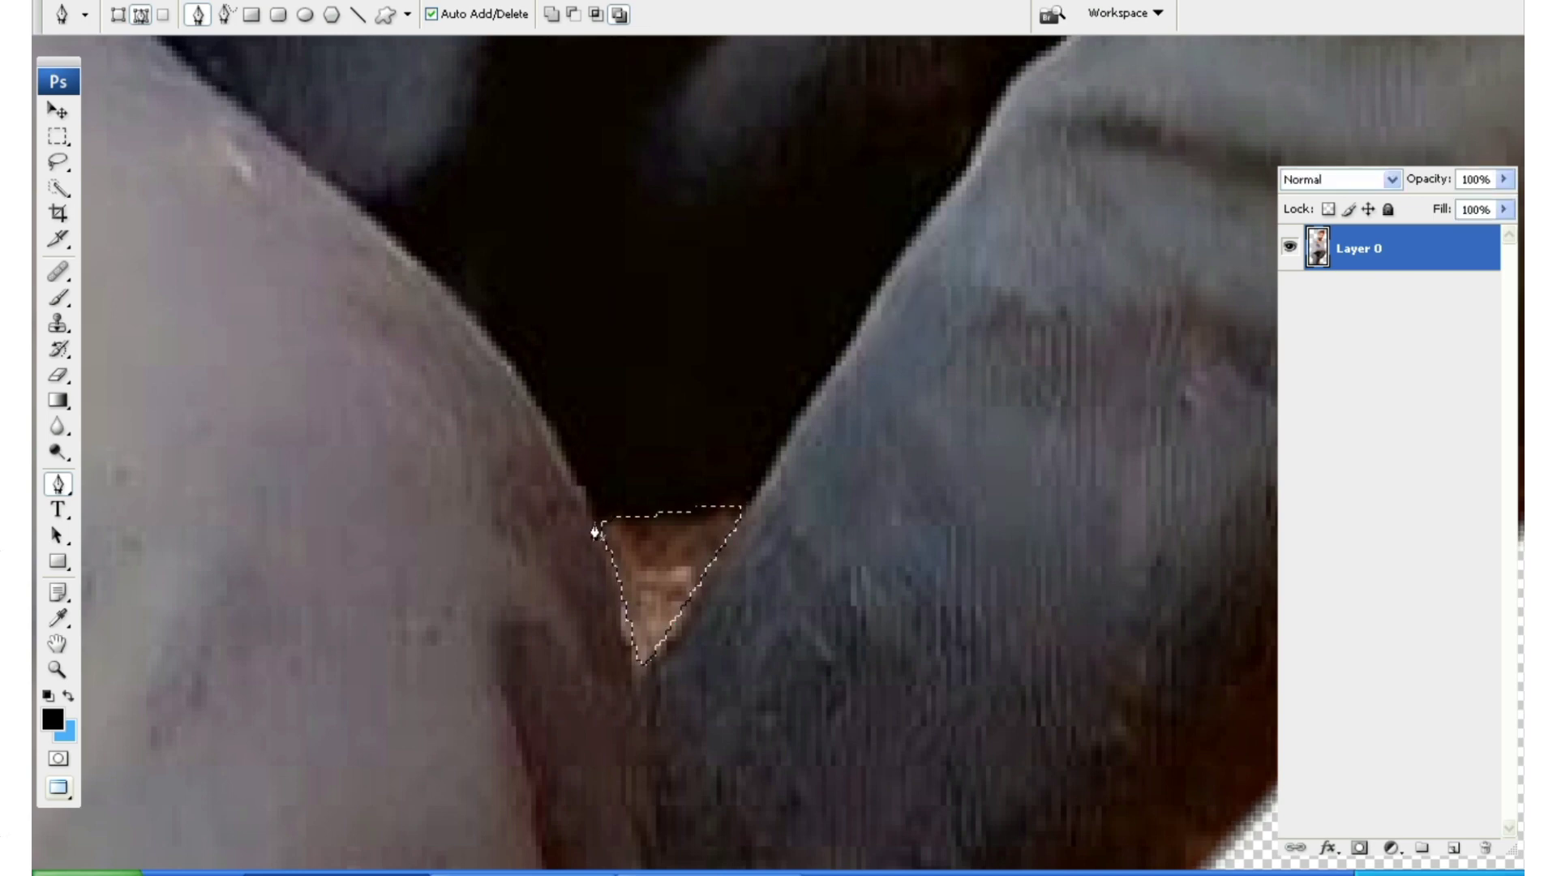
key(Delete)
- Fit the image in view and save the cut-out as a Photoshop PSD file
key(ctrl+0)
key(ctrl+shift+s)
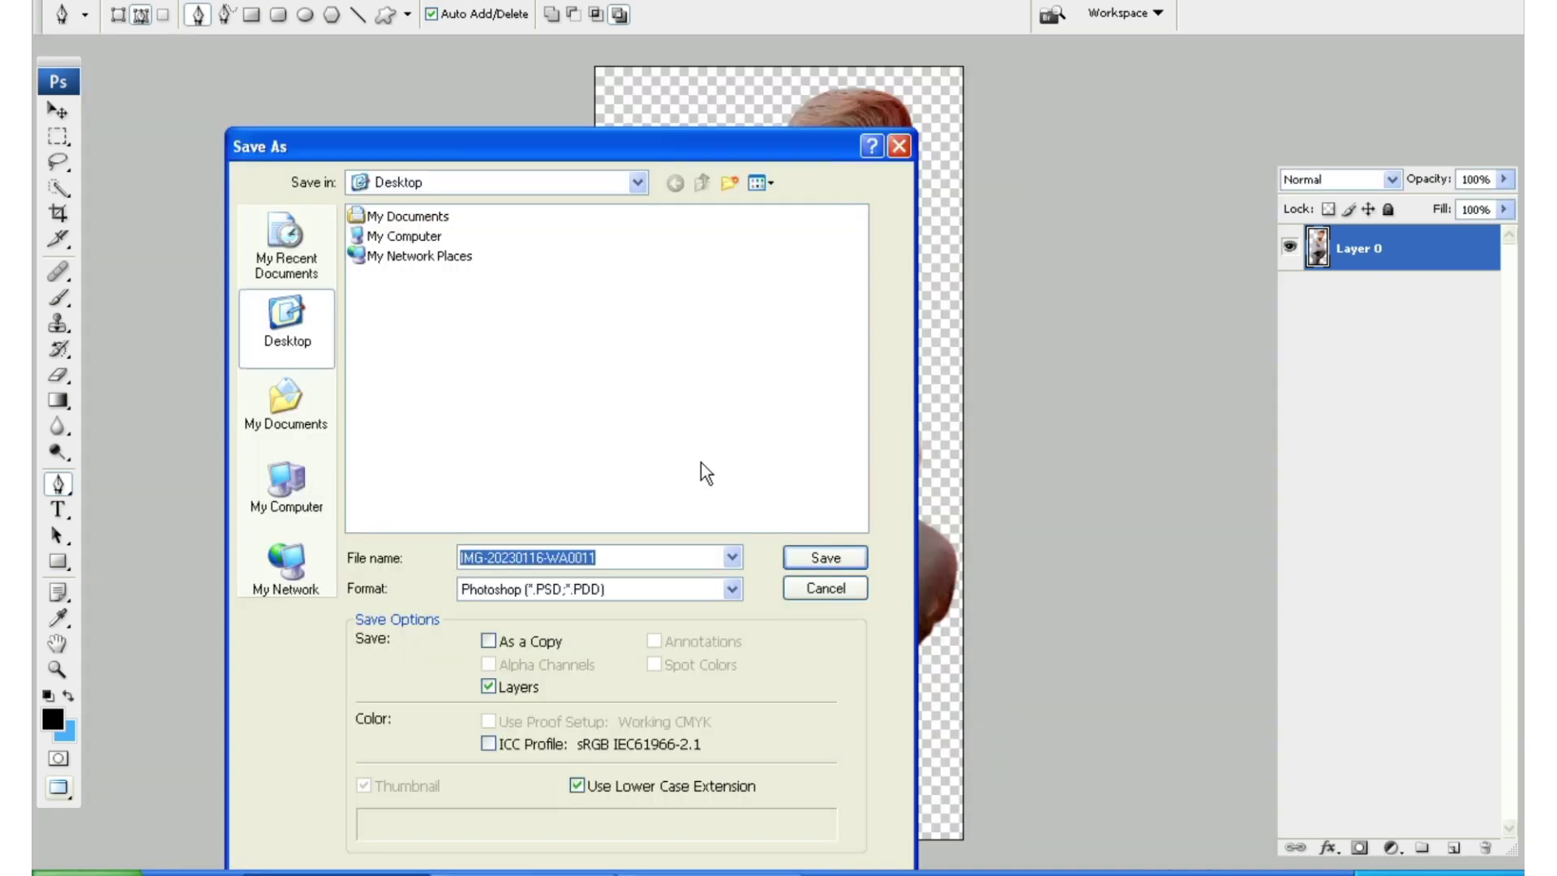
key(Escape)
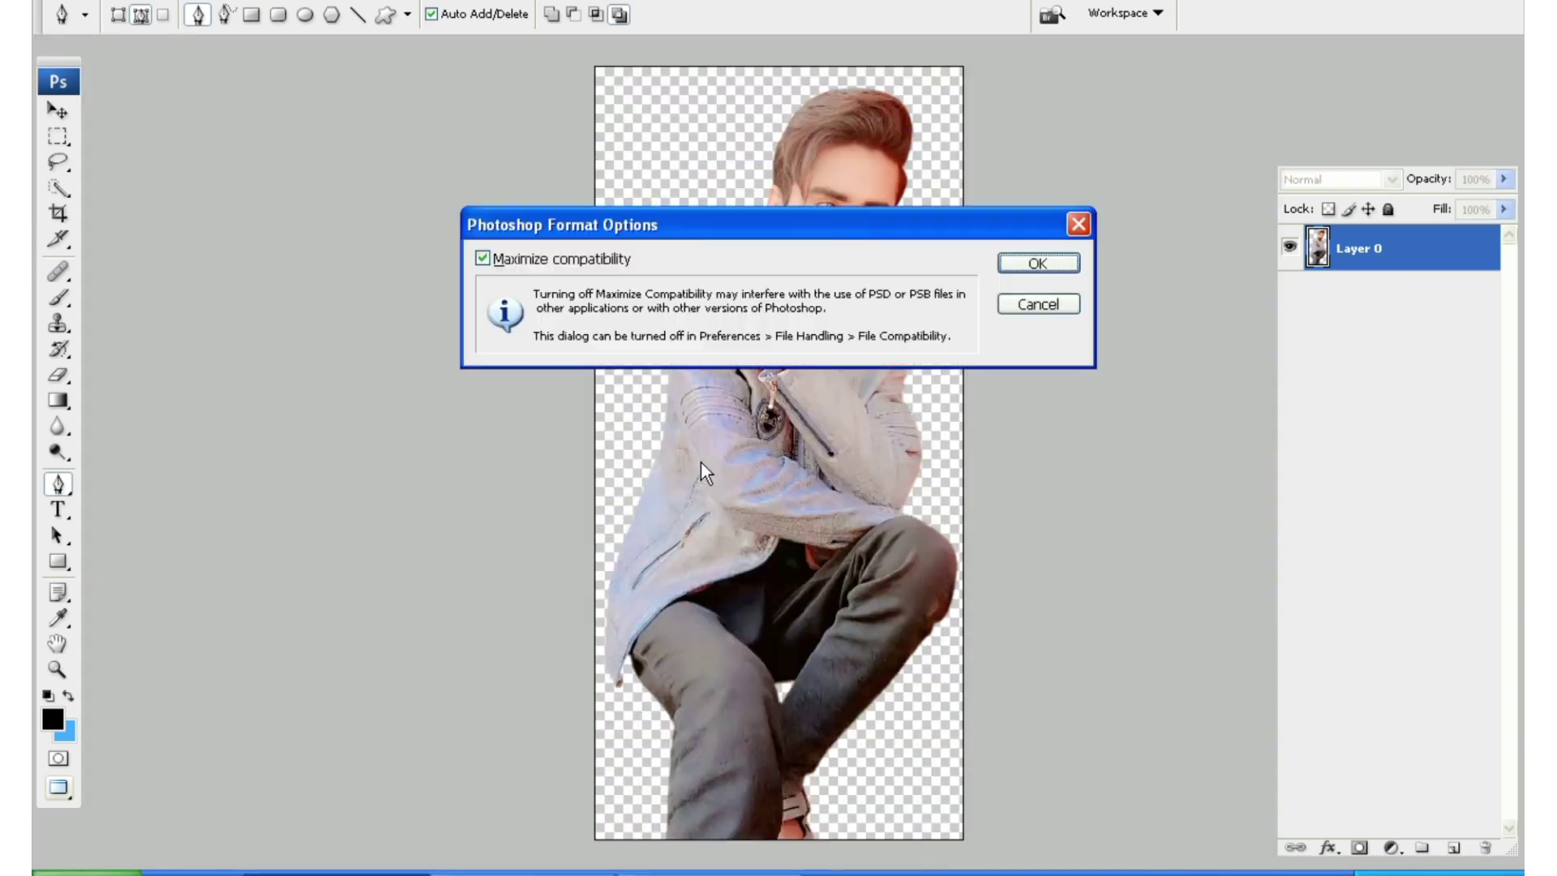
key(Return)
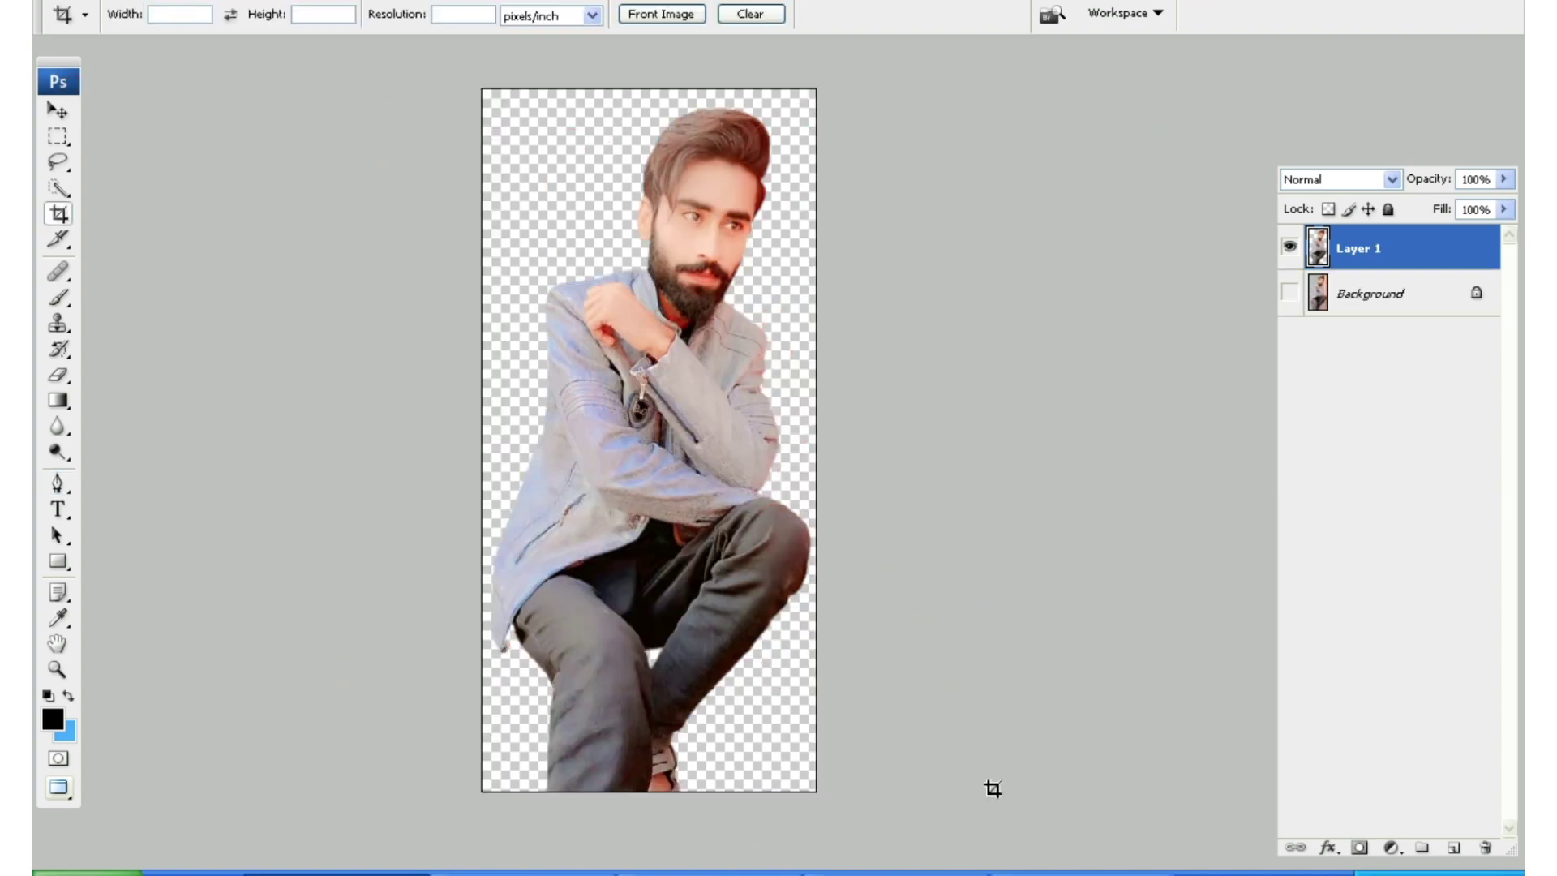
- Bring the leather armchair image into Photoshop and marquee-select the chair
click(998, 873)
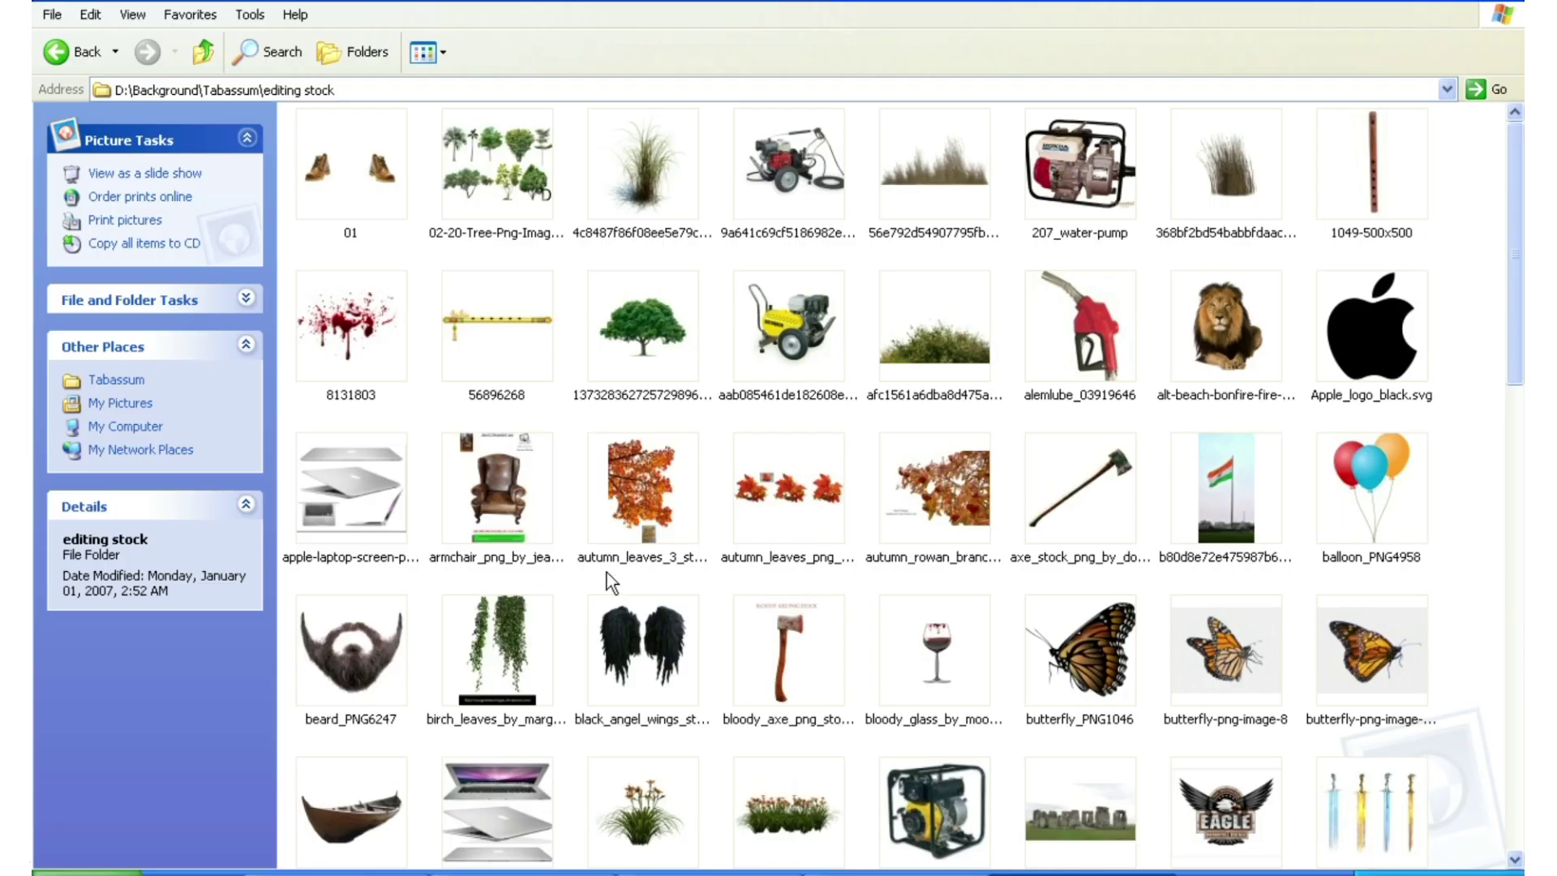
drag(548, 499, 639, 453)
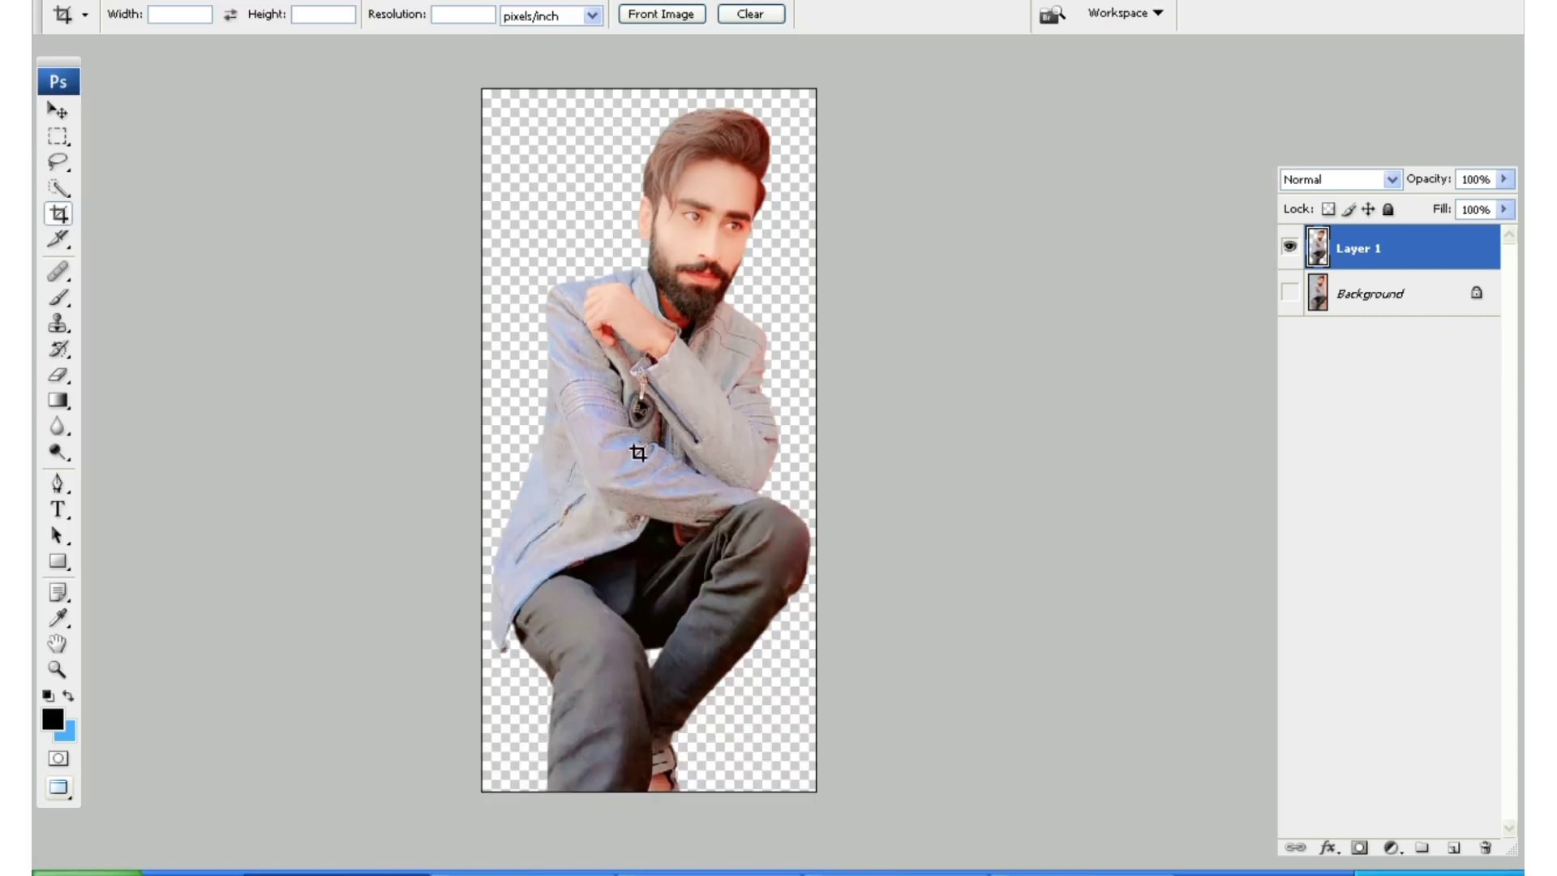
key(m)
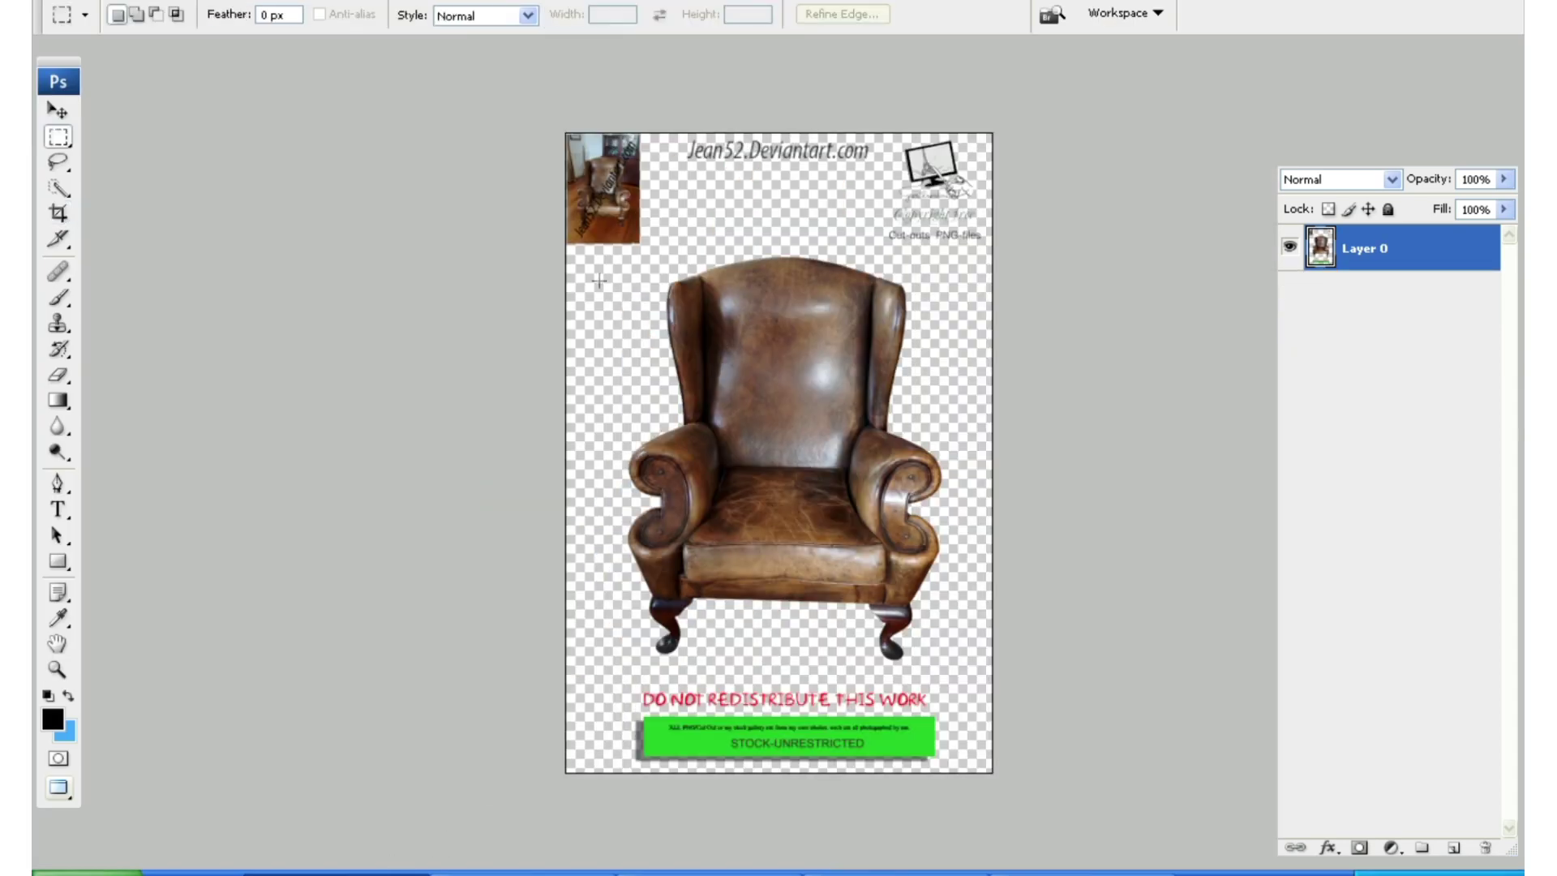
drag(582, 304, 1001, 674)
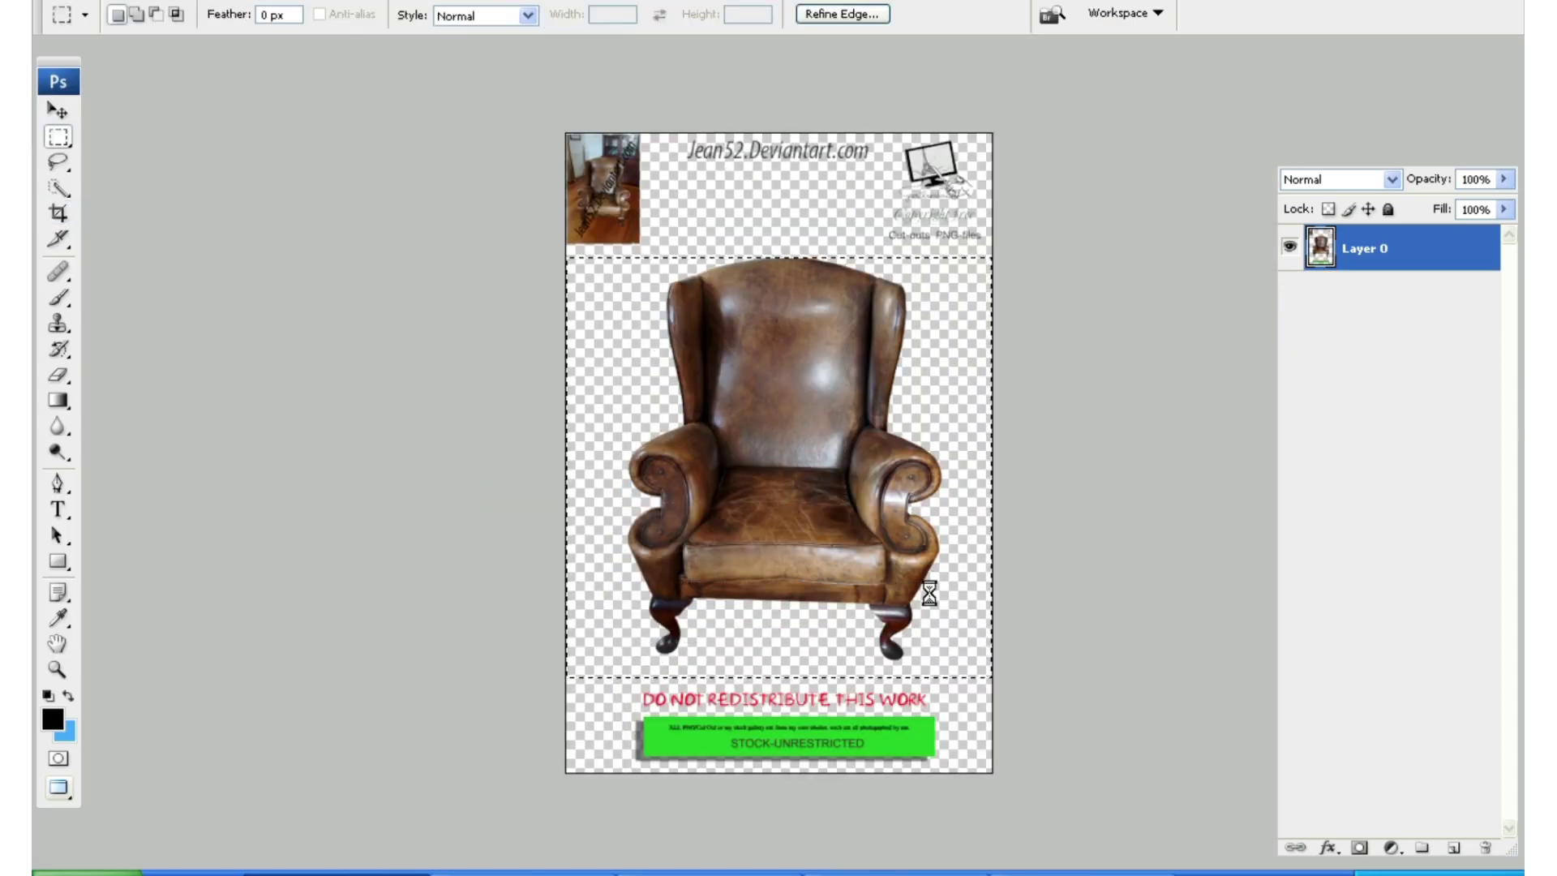
- Copy the armchair selection and close the armchair document without saving
right_click(799, 440)
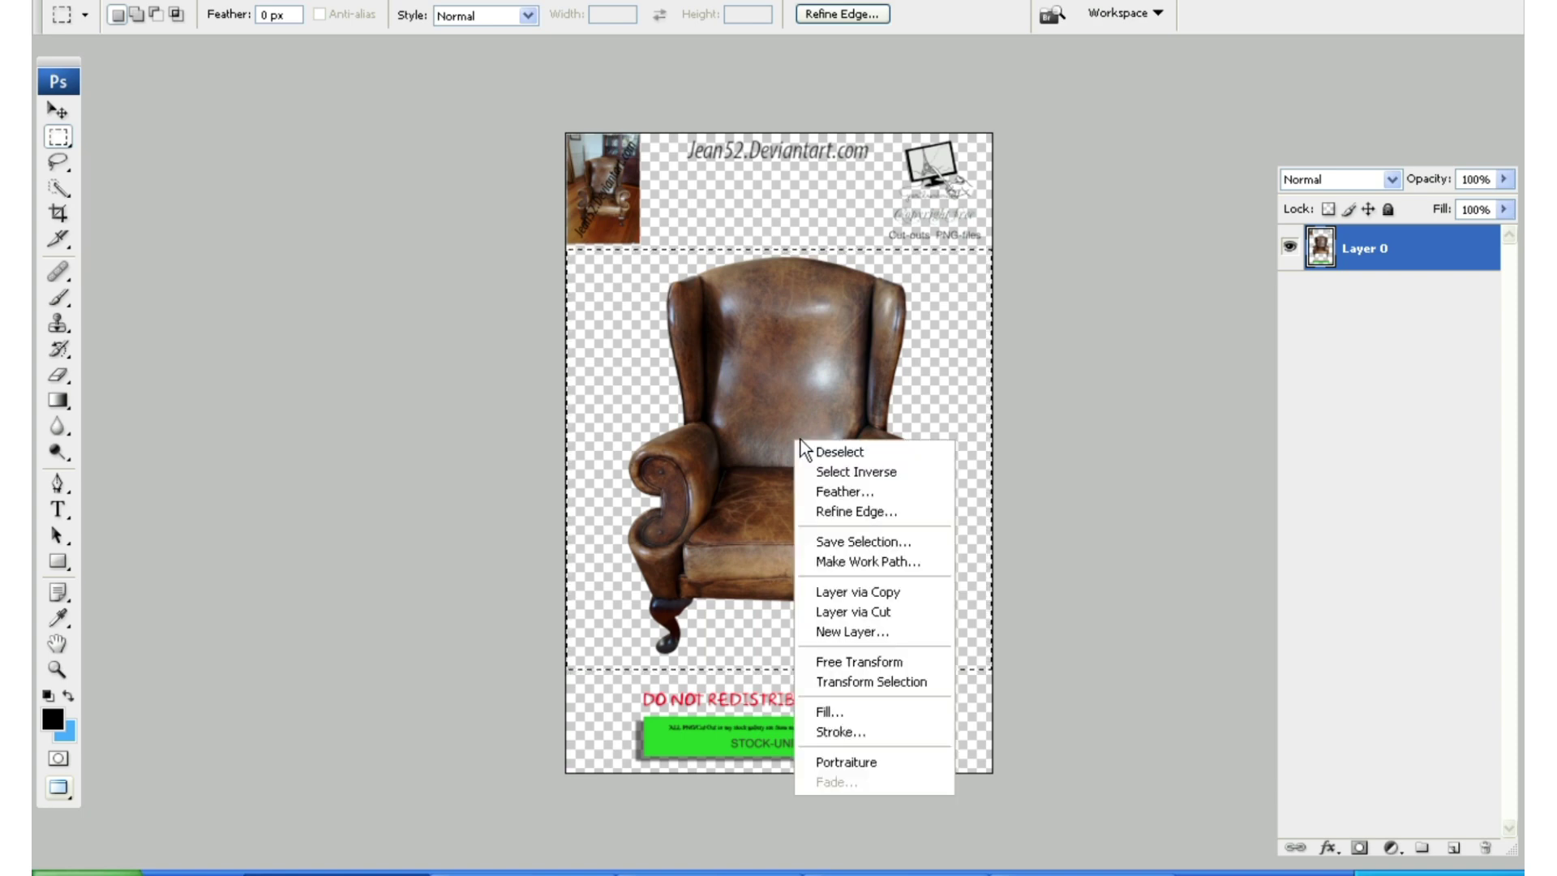
click(741, 429)
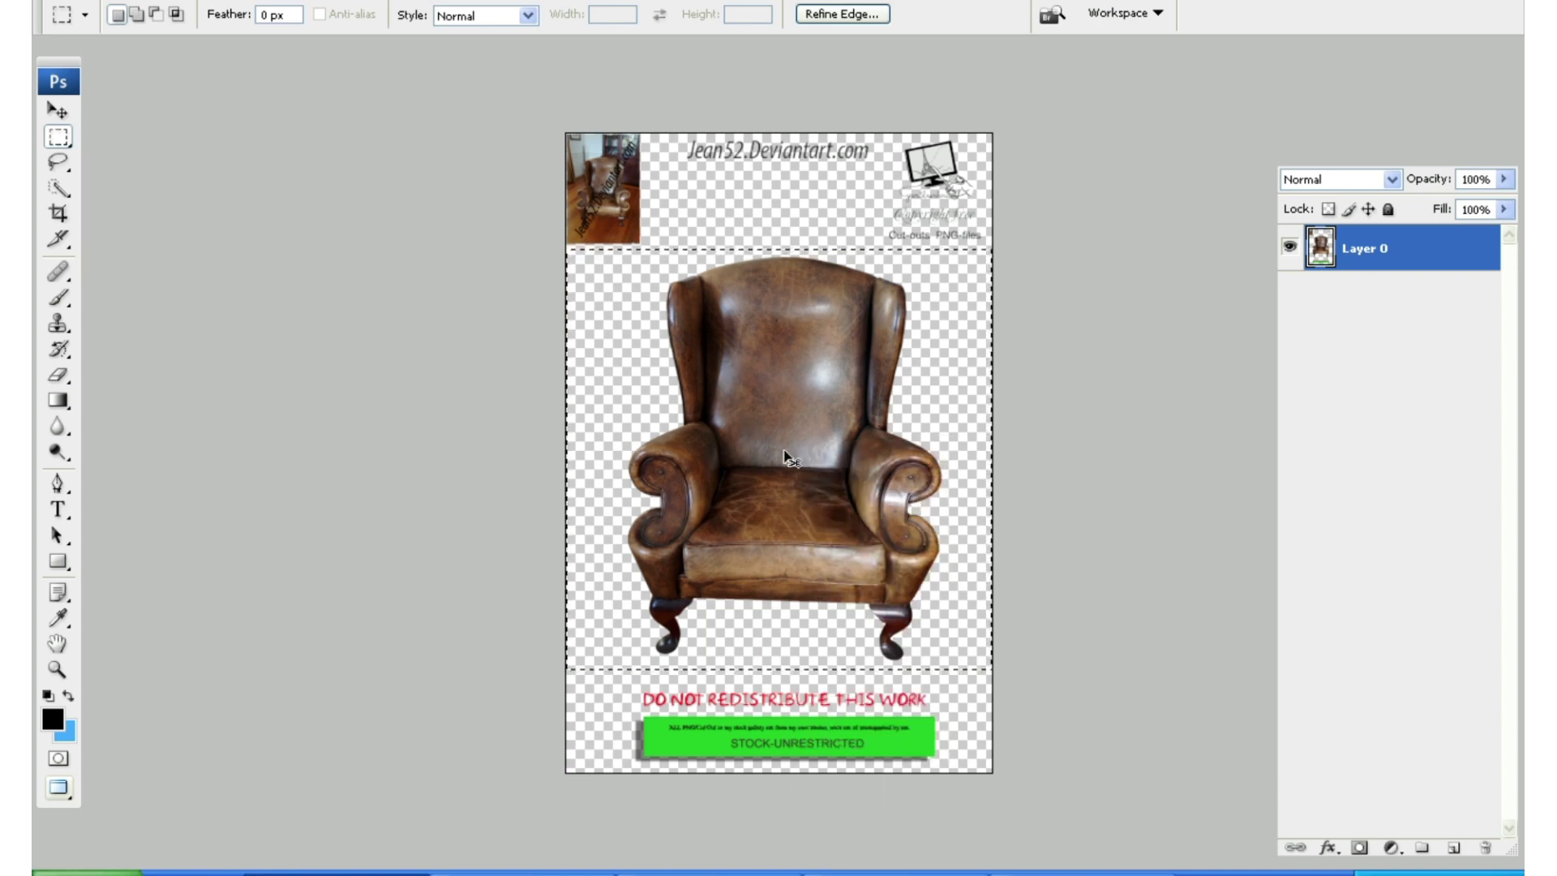
key(ctrl+w)
click(787, 326)
key(c)
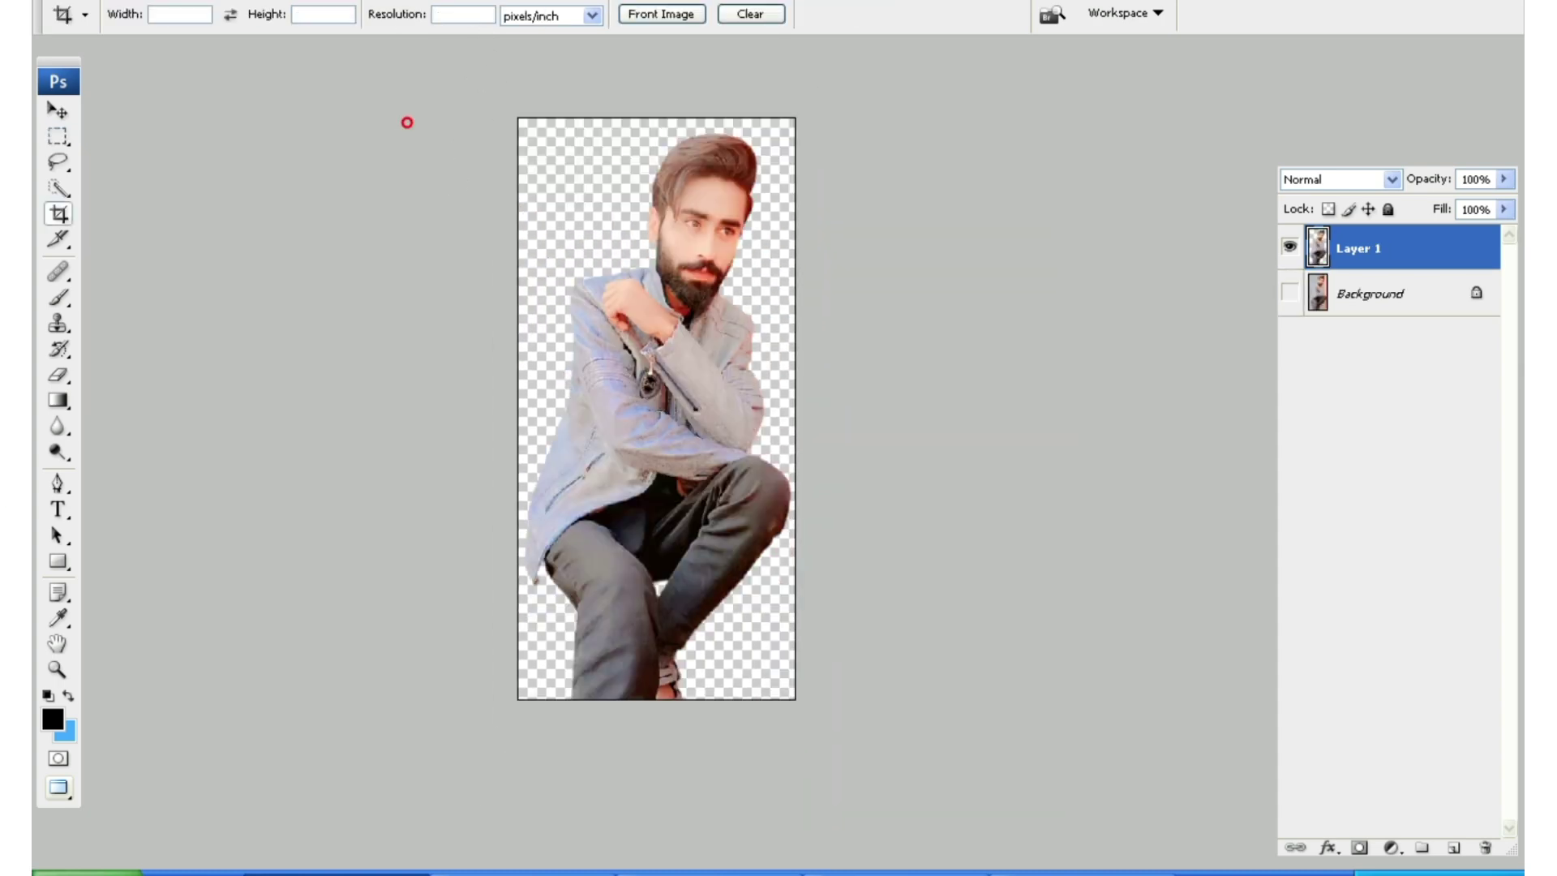
- Enlarge the canvas by extending the crop box past the left, right and top edges
drag(403, 121, 816, 762)
drag(810, 445, 912, 459)
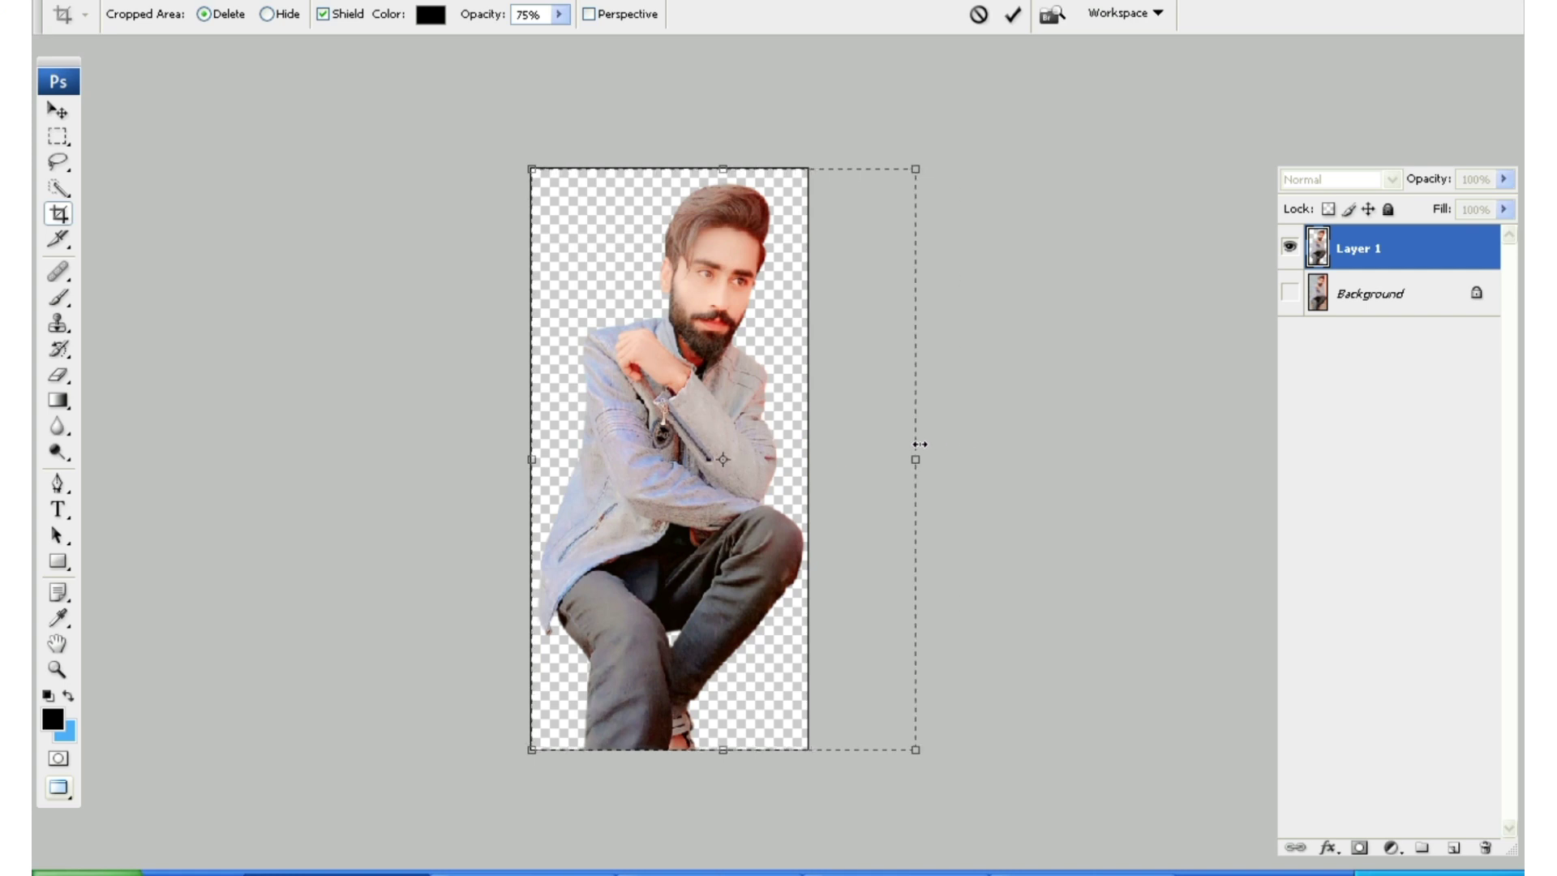
drag(530, 460, 390, 459)
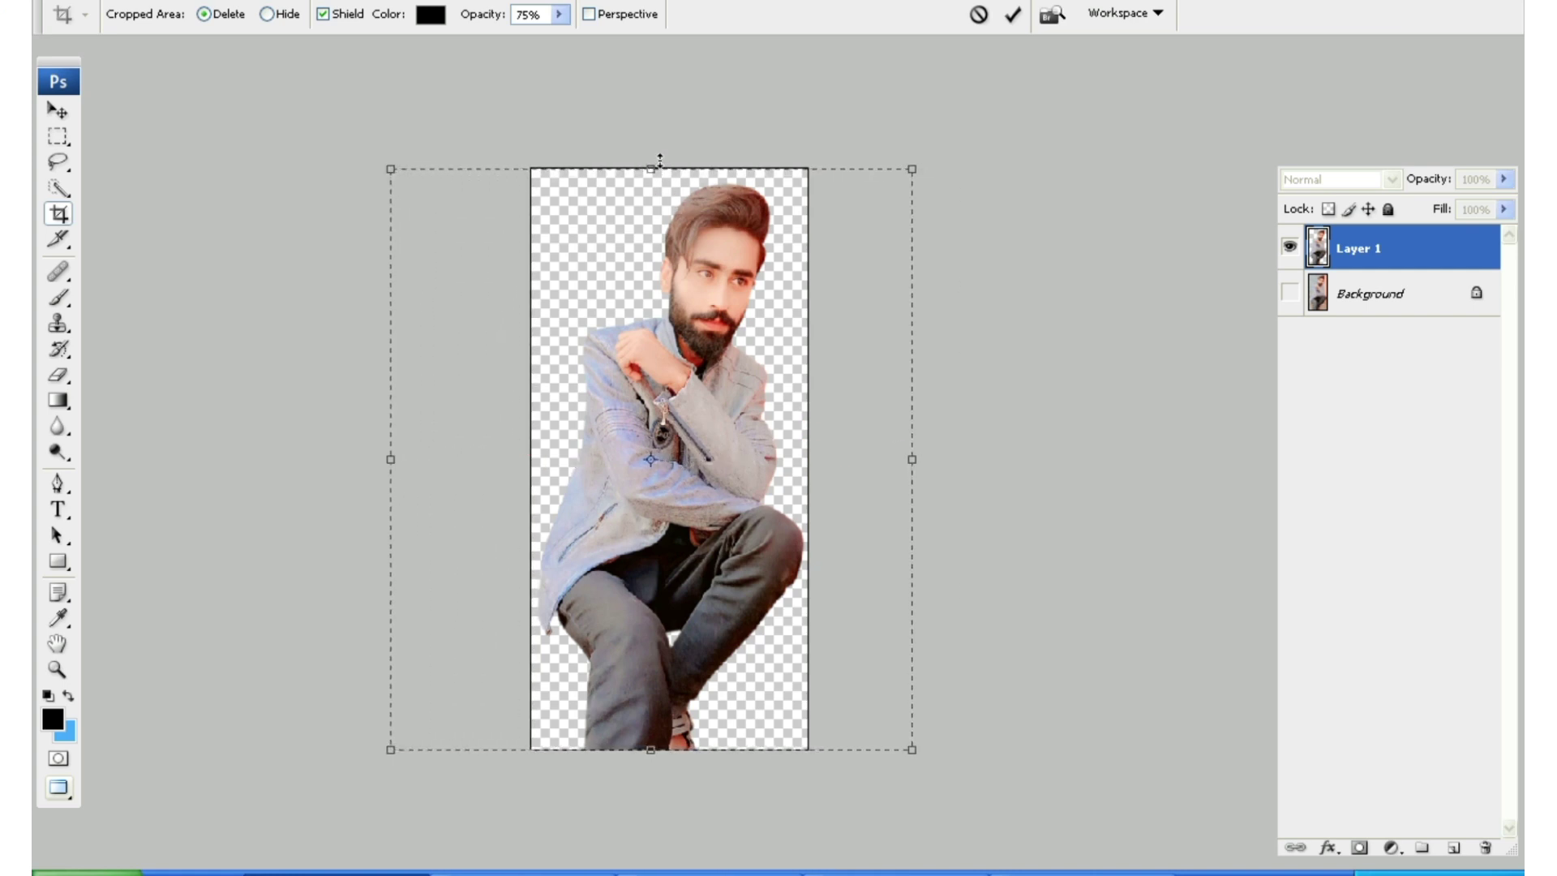
drag(650, 169, 650, 71)
key(Return)
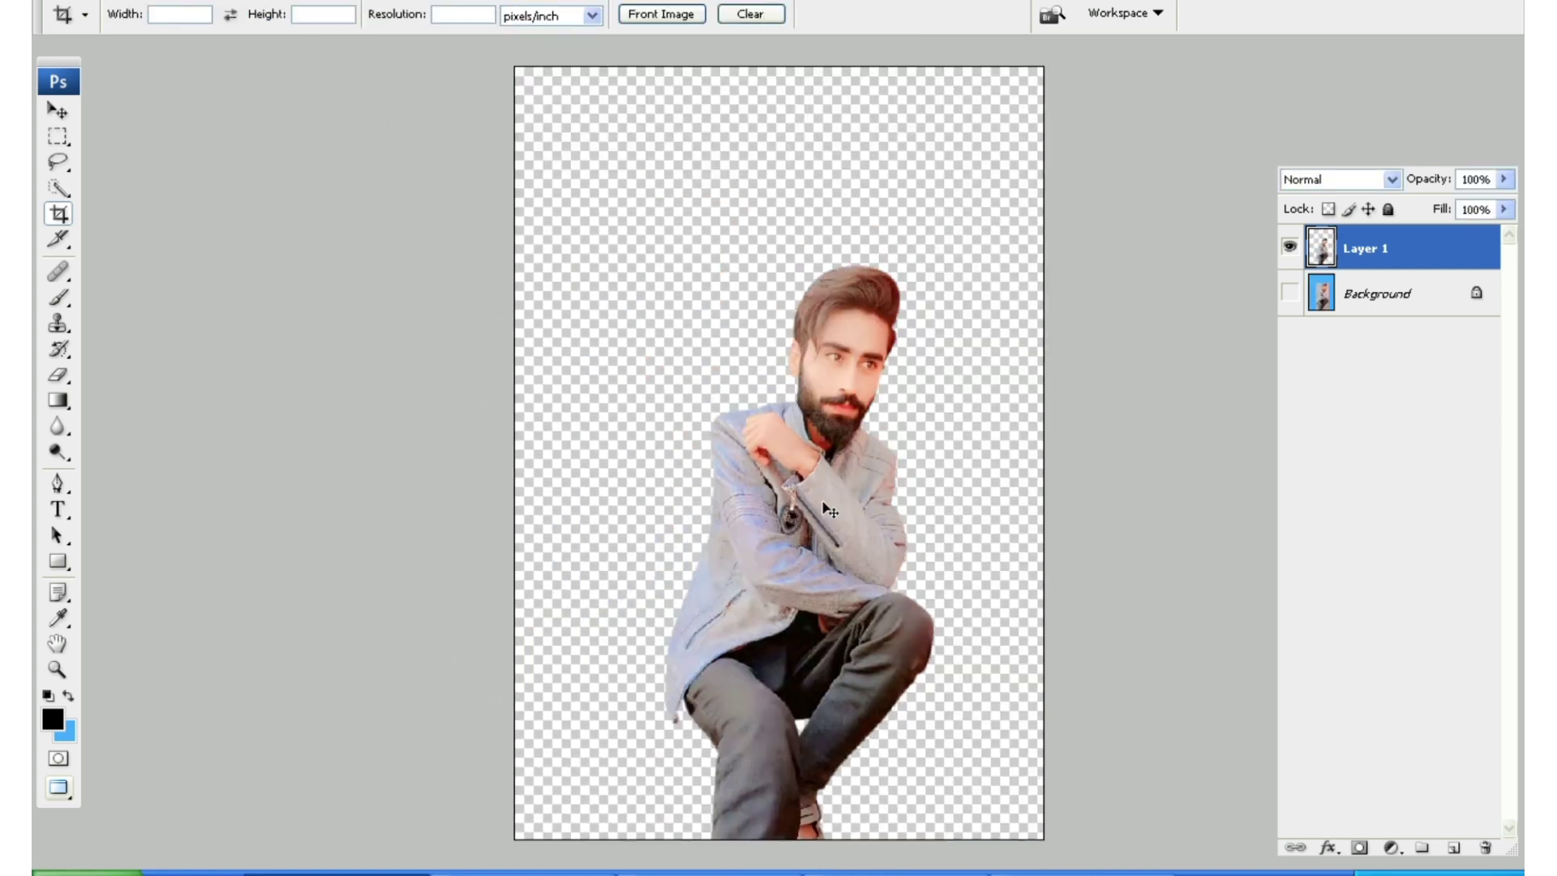
- Paste the armchair and scale it up to sit below the man's head
key(ctrl+v)
key(ctrl+t)
key(ctrl+minus)
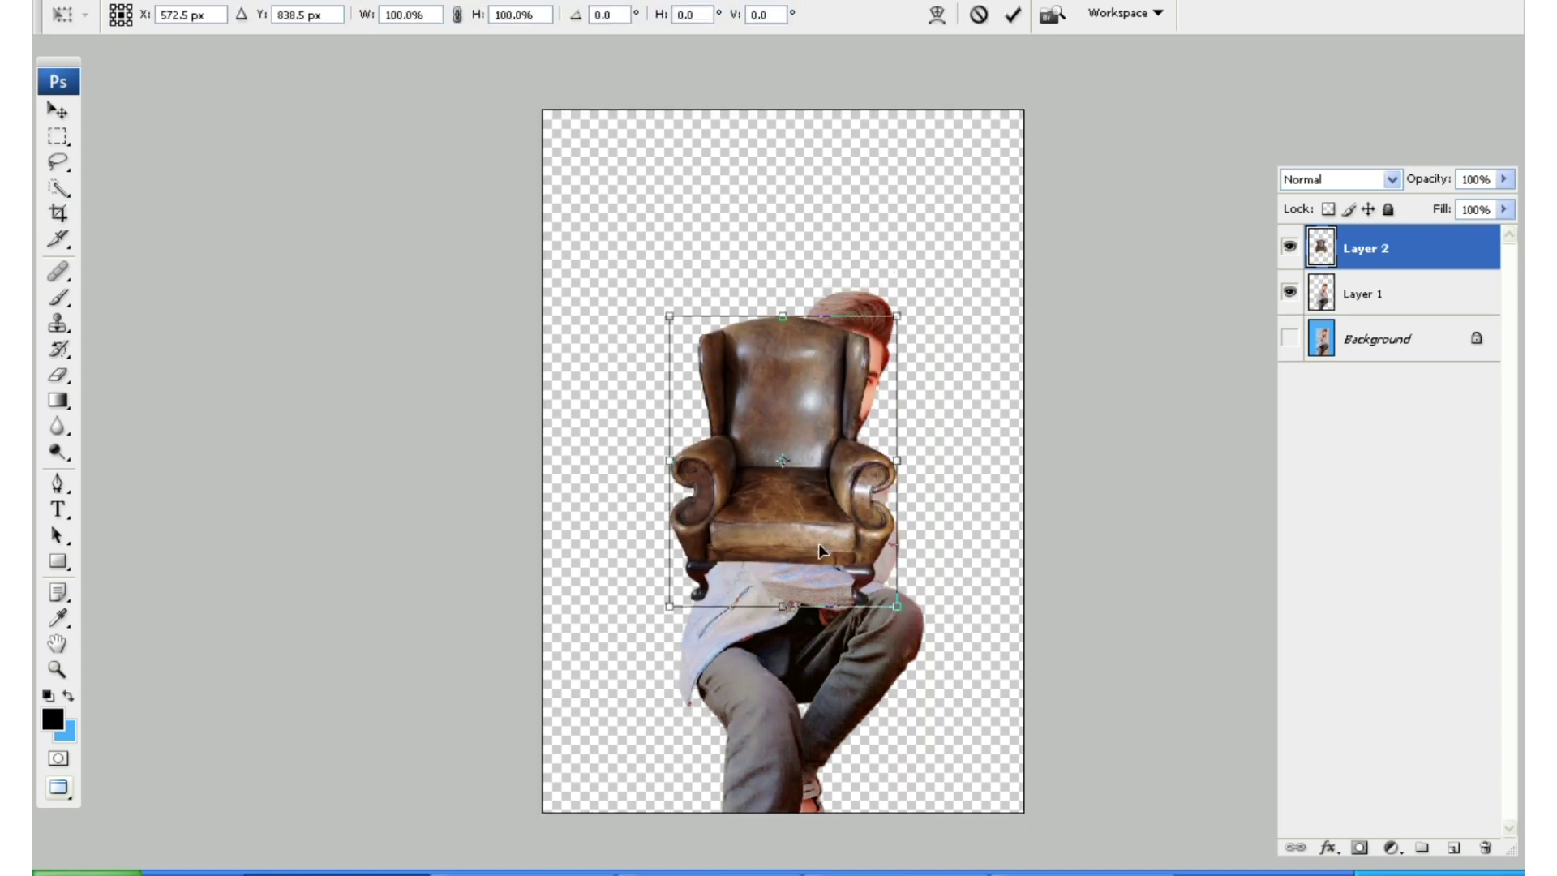
mouse_move(838, 528)
mouse_down()
mouse_move(883, 594)
mouse_move(880, 686)
mouse_up()
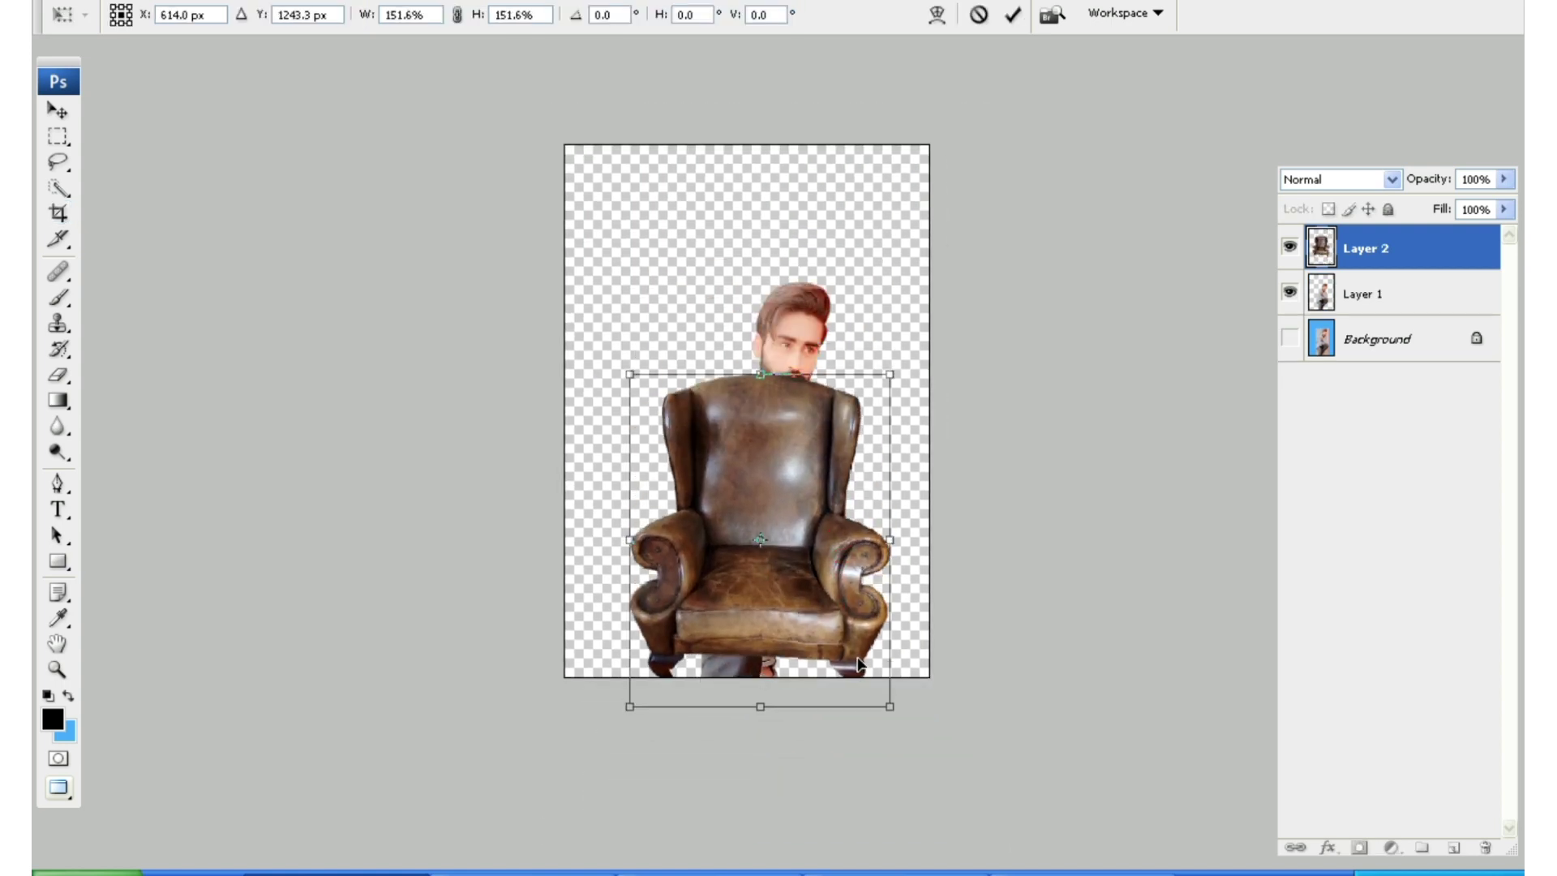
key(Return)
- Send the armchair layer behind the man and scale it up and raise it further
key(c)
key(ctrl+bracketleft)
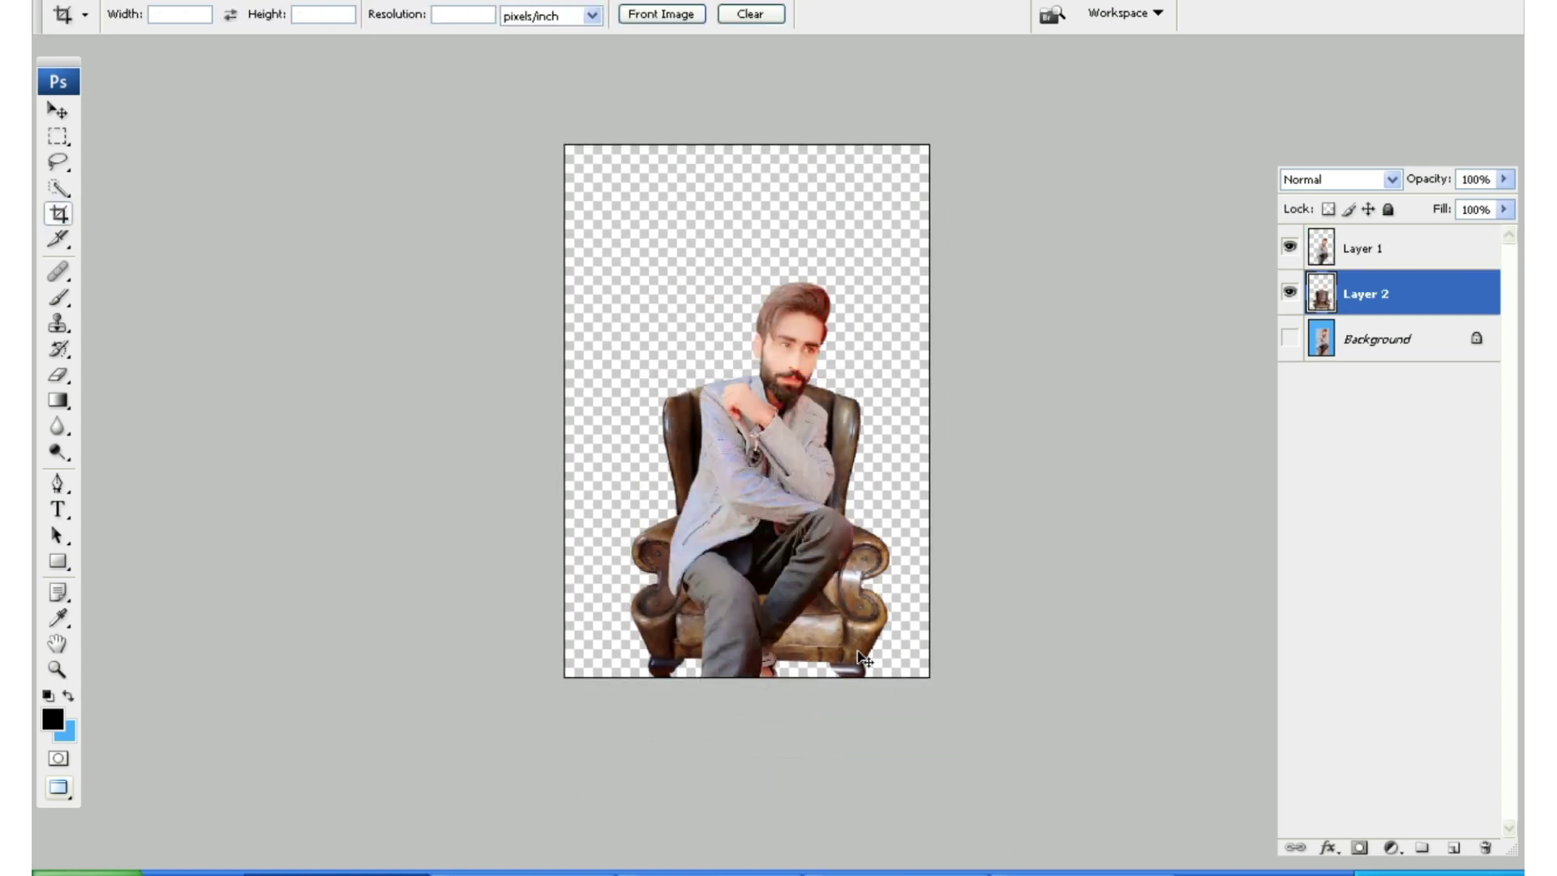
key(ctrl+t)
mouse_move(907, 704)
mouse_down()
mouse_move(930, 774)
mouse_move(864, 661)
mouse_up()
key(Return)
key(c)
key(ctrl+0)
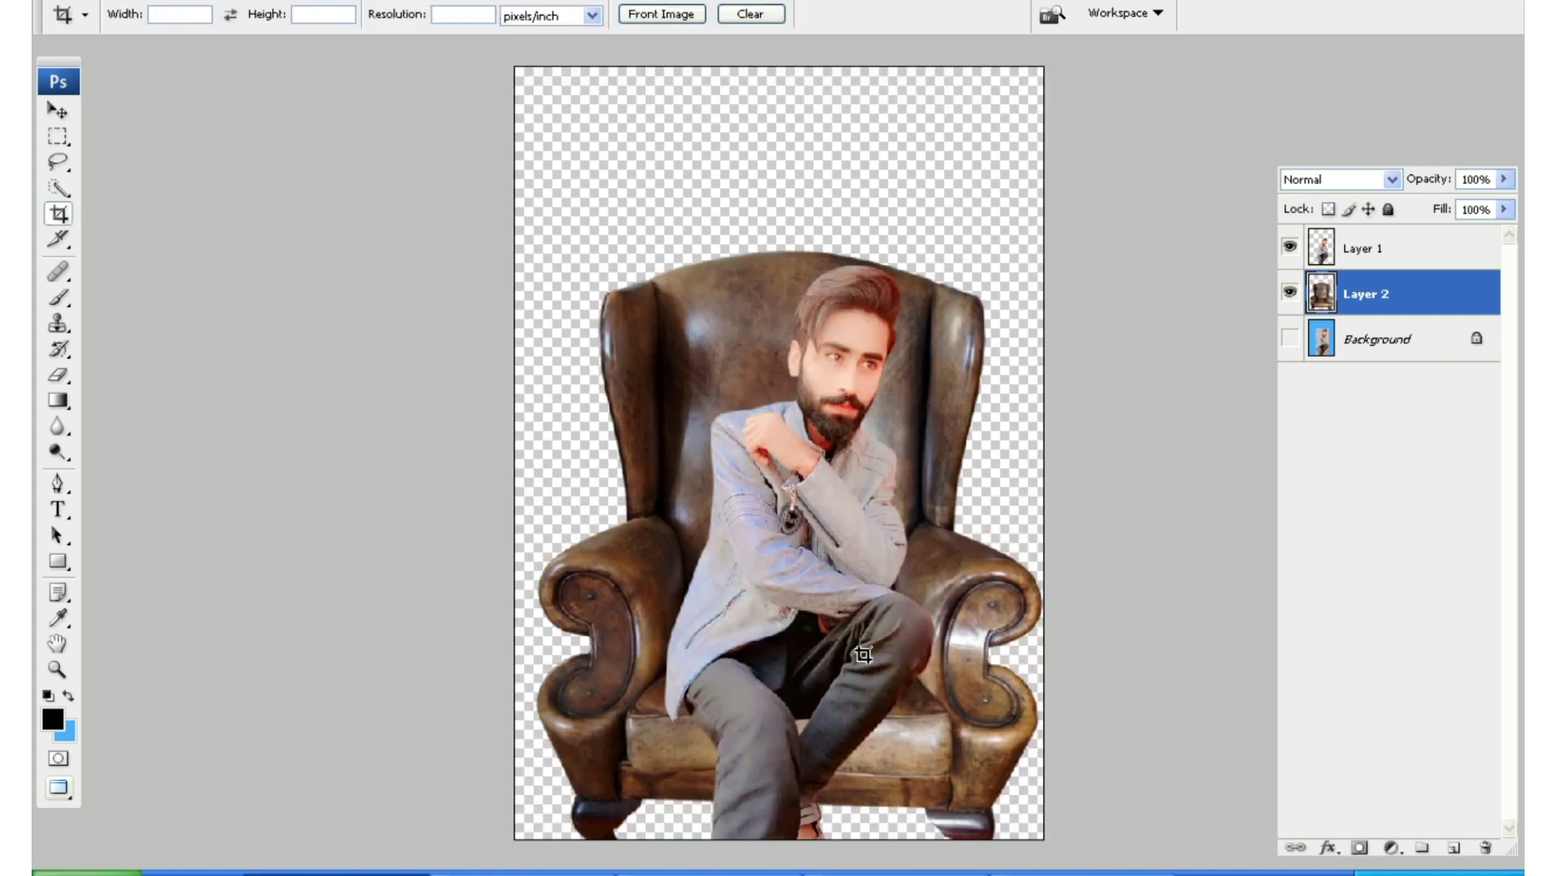
- Select the man and armchair layers together and nudge them slightly left
click(922, 642)
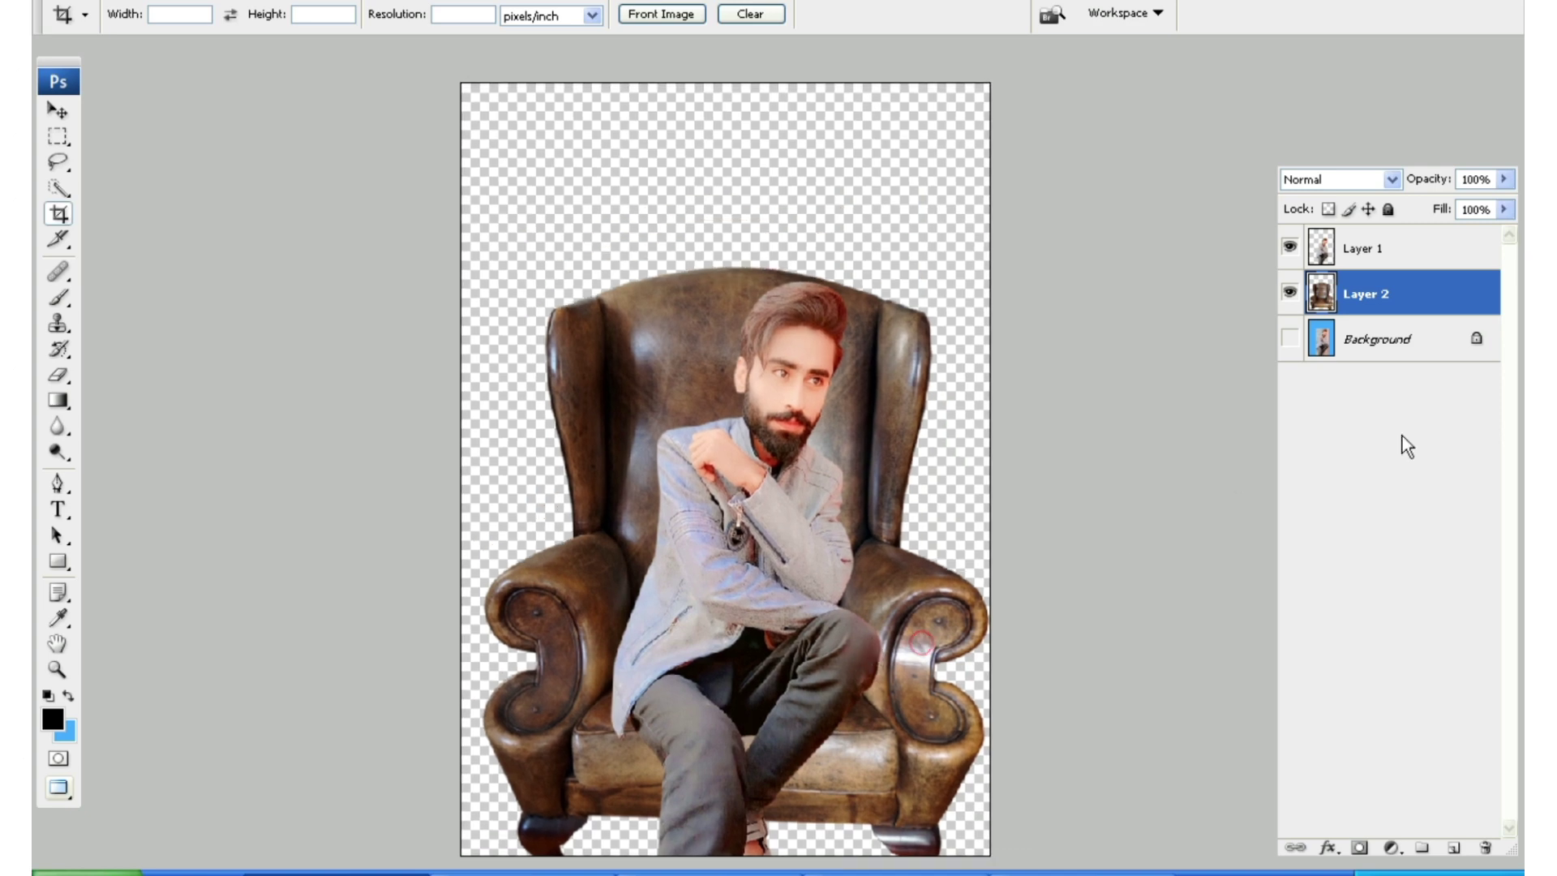
shift+click(1385, 251)
key(ctrl+t)
key(ctrl+minus)
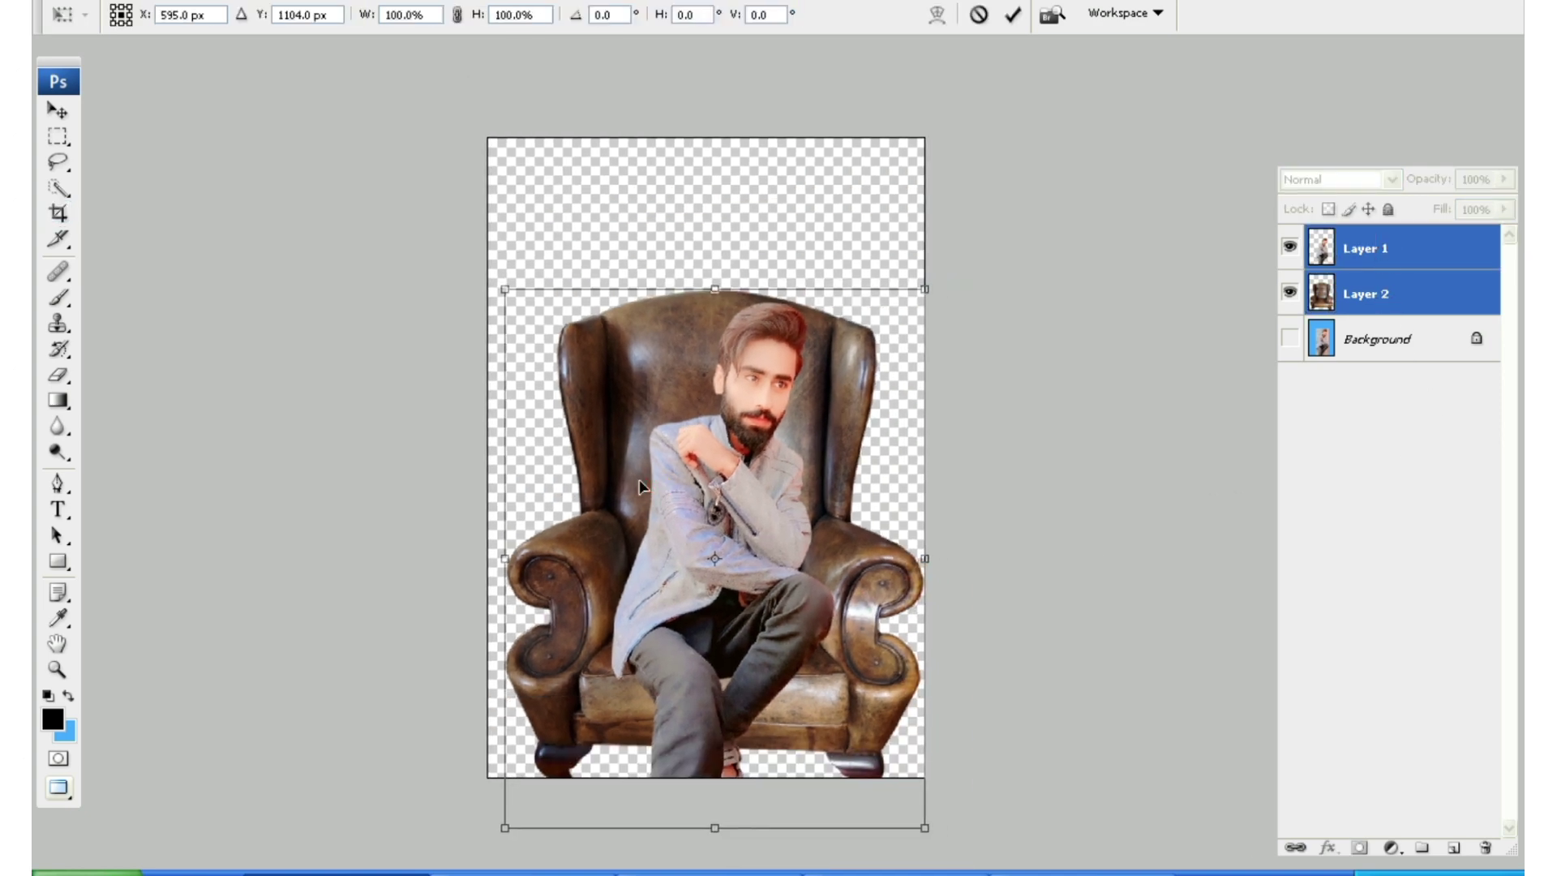
key(Left)
key(Left)
key(Left)
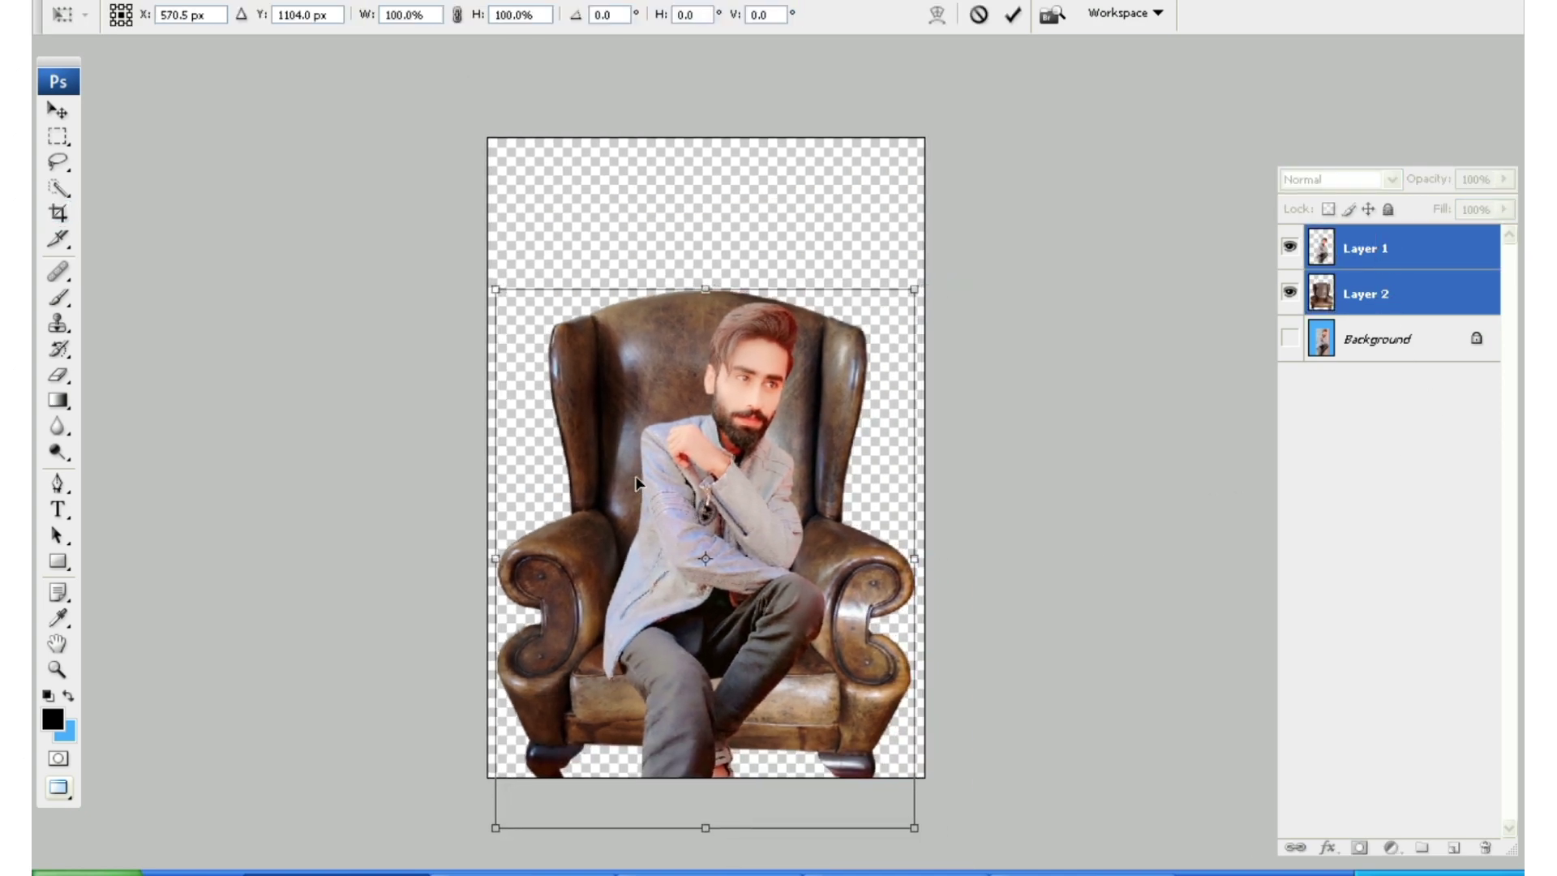
key(Return)
key(ctrl+plus)
key(c)
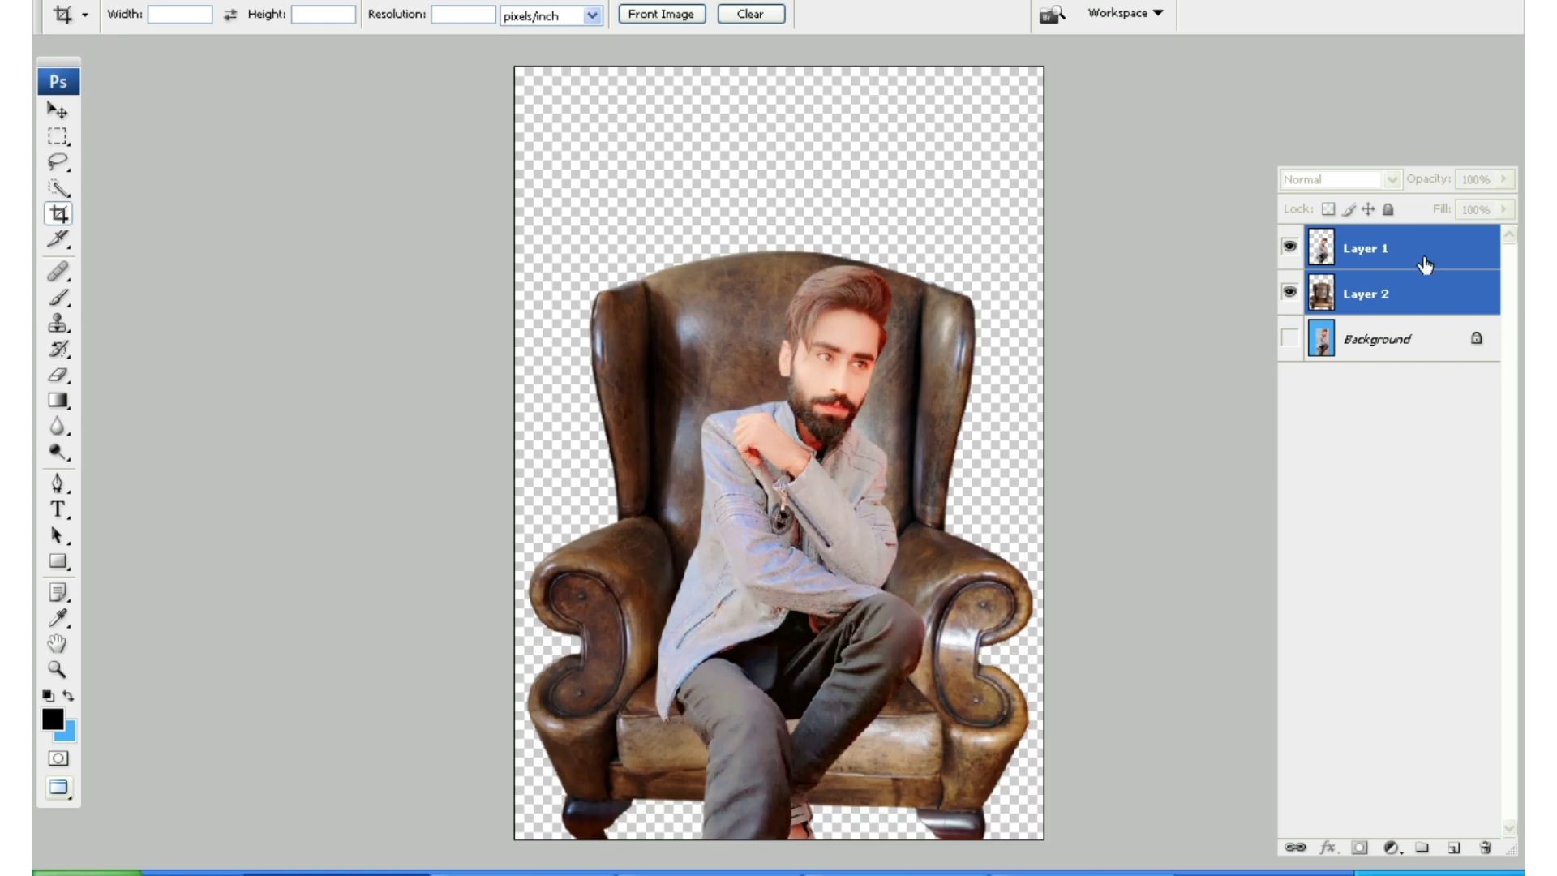
- Raise the armchair layer's saturation by +55, then zoom in to check the face
click(1406, 299)
key(ctrl+u)
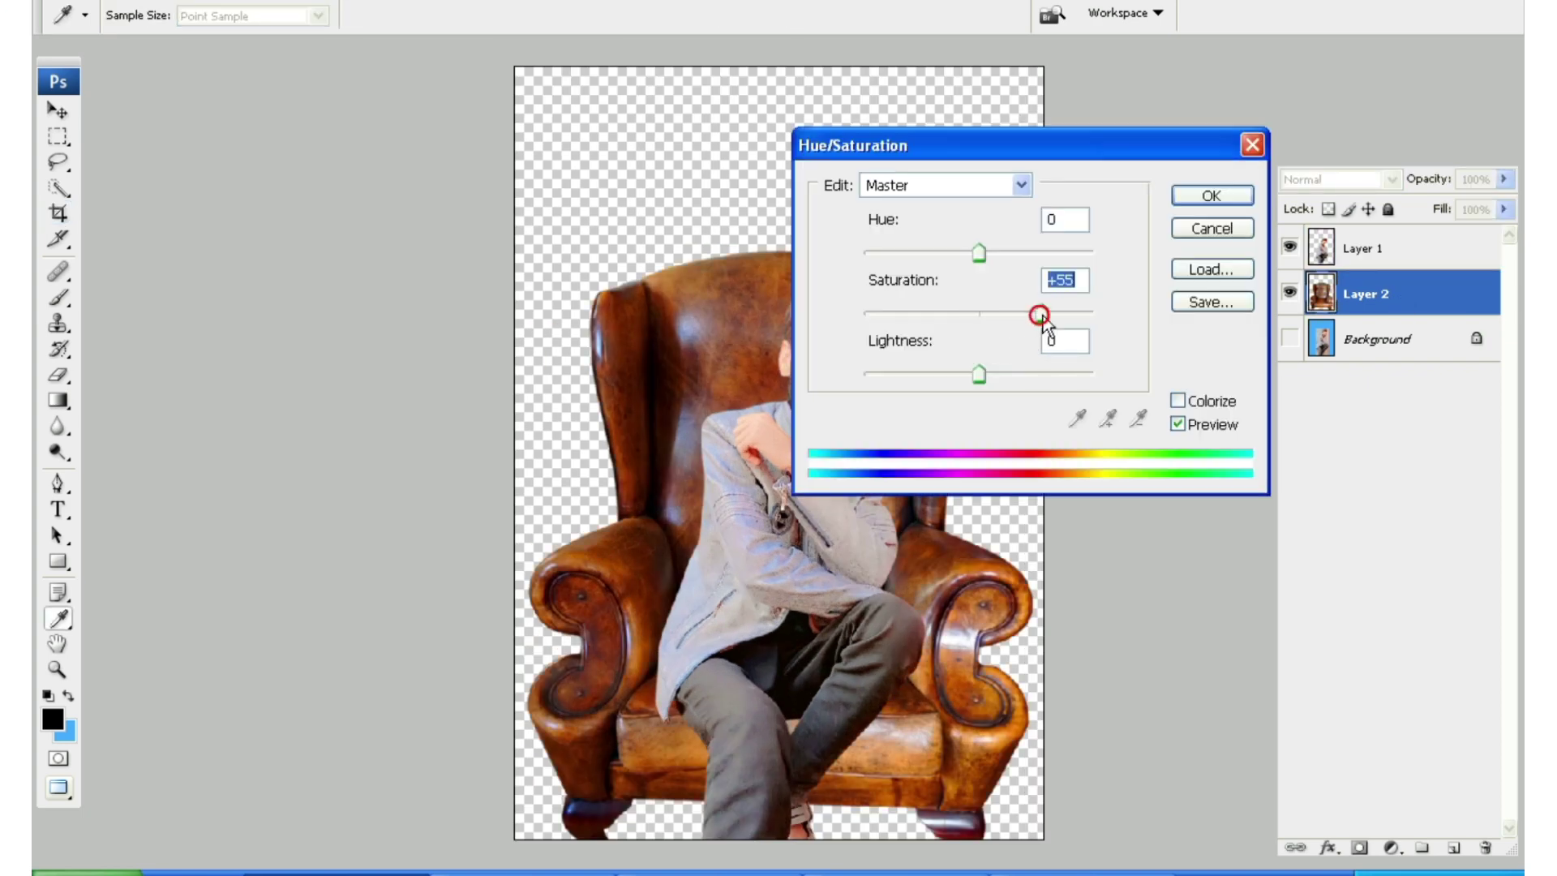
key(Return)
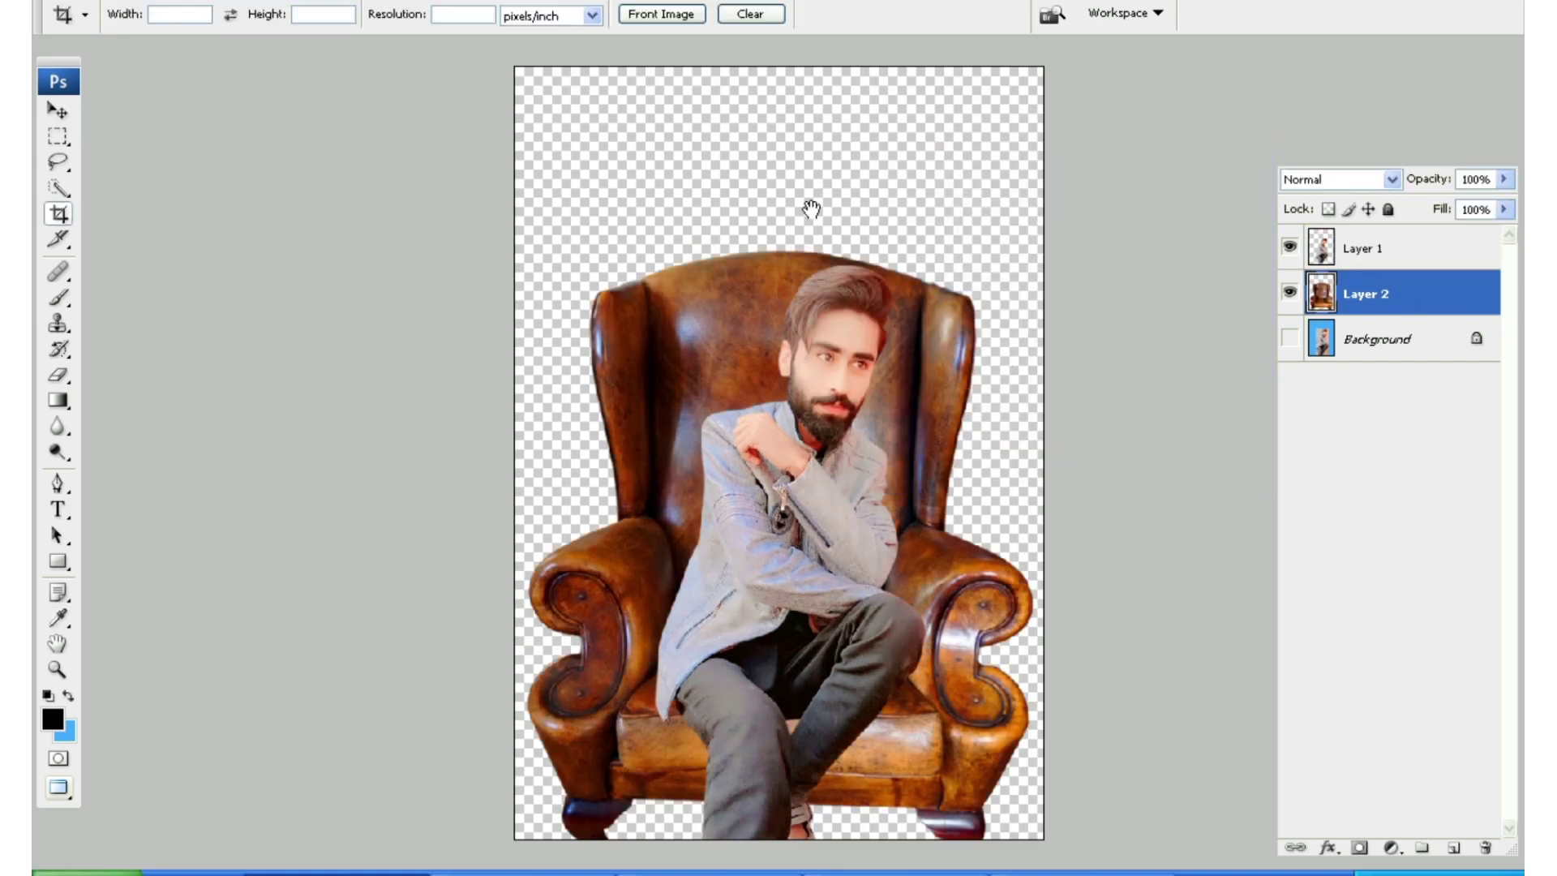
key(z)
click(811, 209)
key(ctrl+minus)
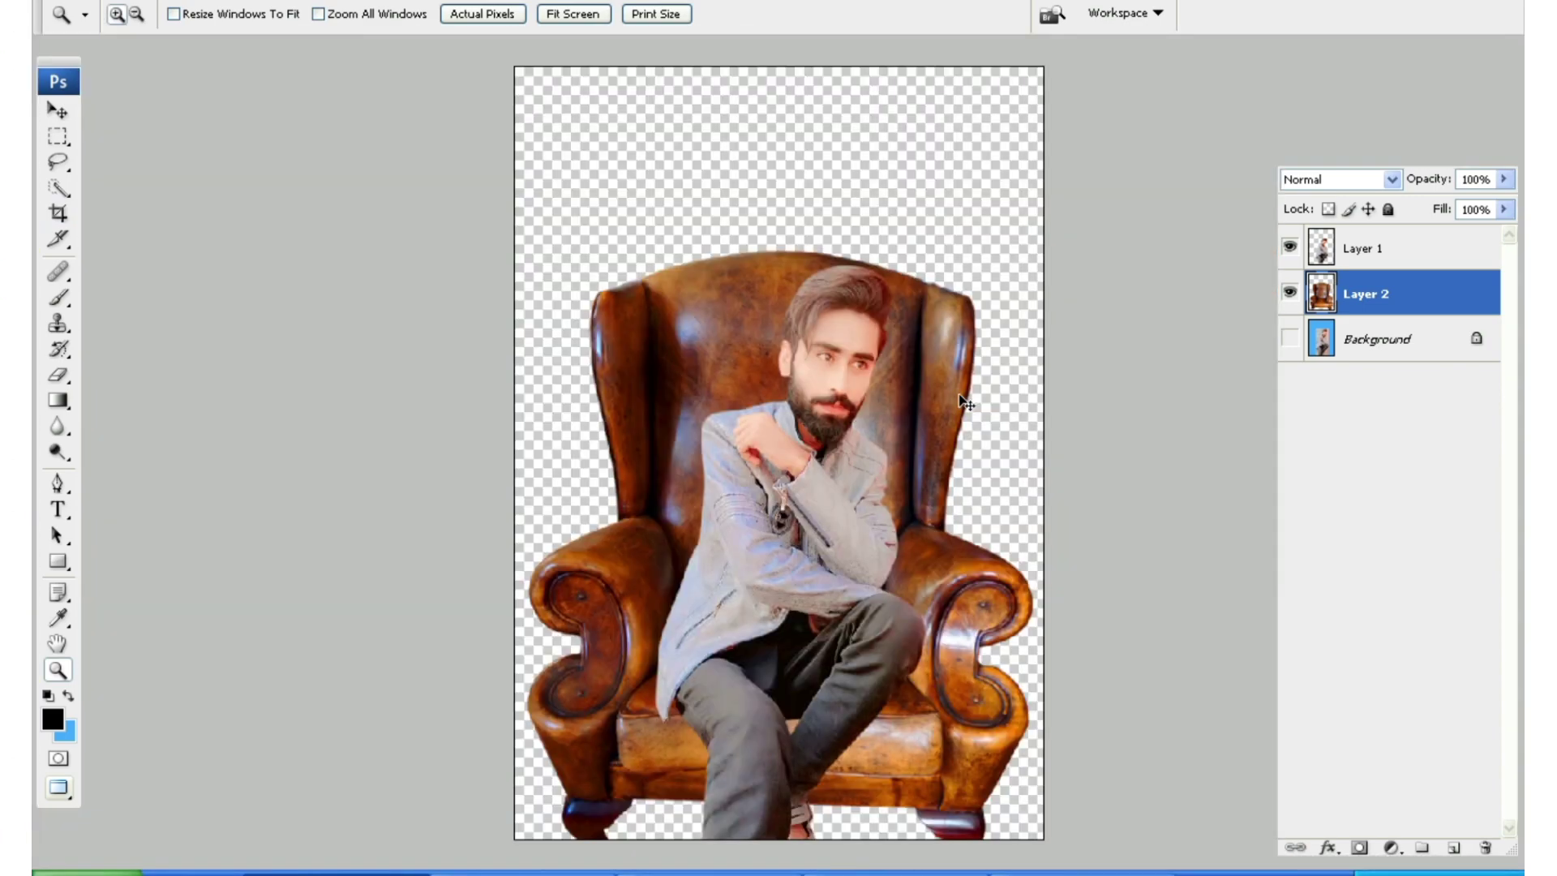
drag(965, 406, 882, 381)
- Preview FILE2164, the bokeh and wood-floor image in the background folder, then return to Photoshop
key(alt+Tab)
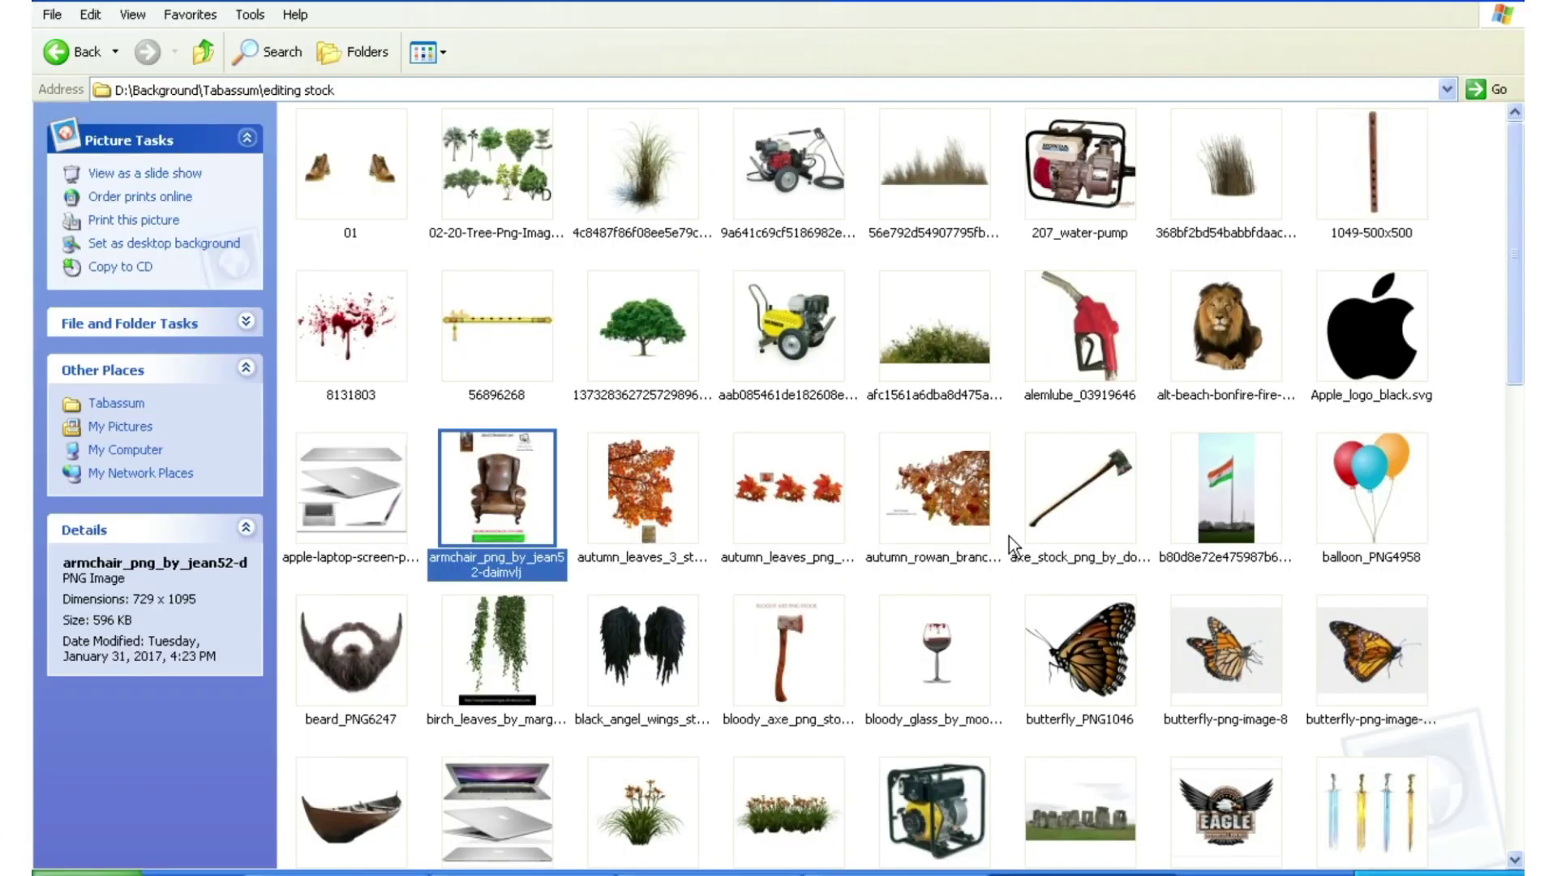
key(alt+Tab)
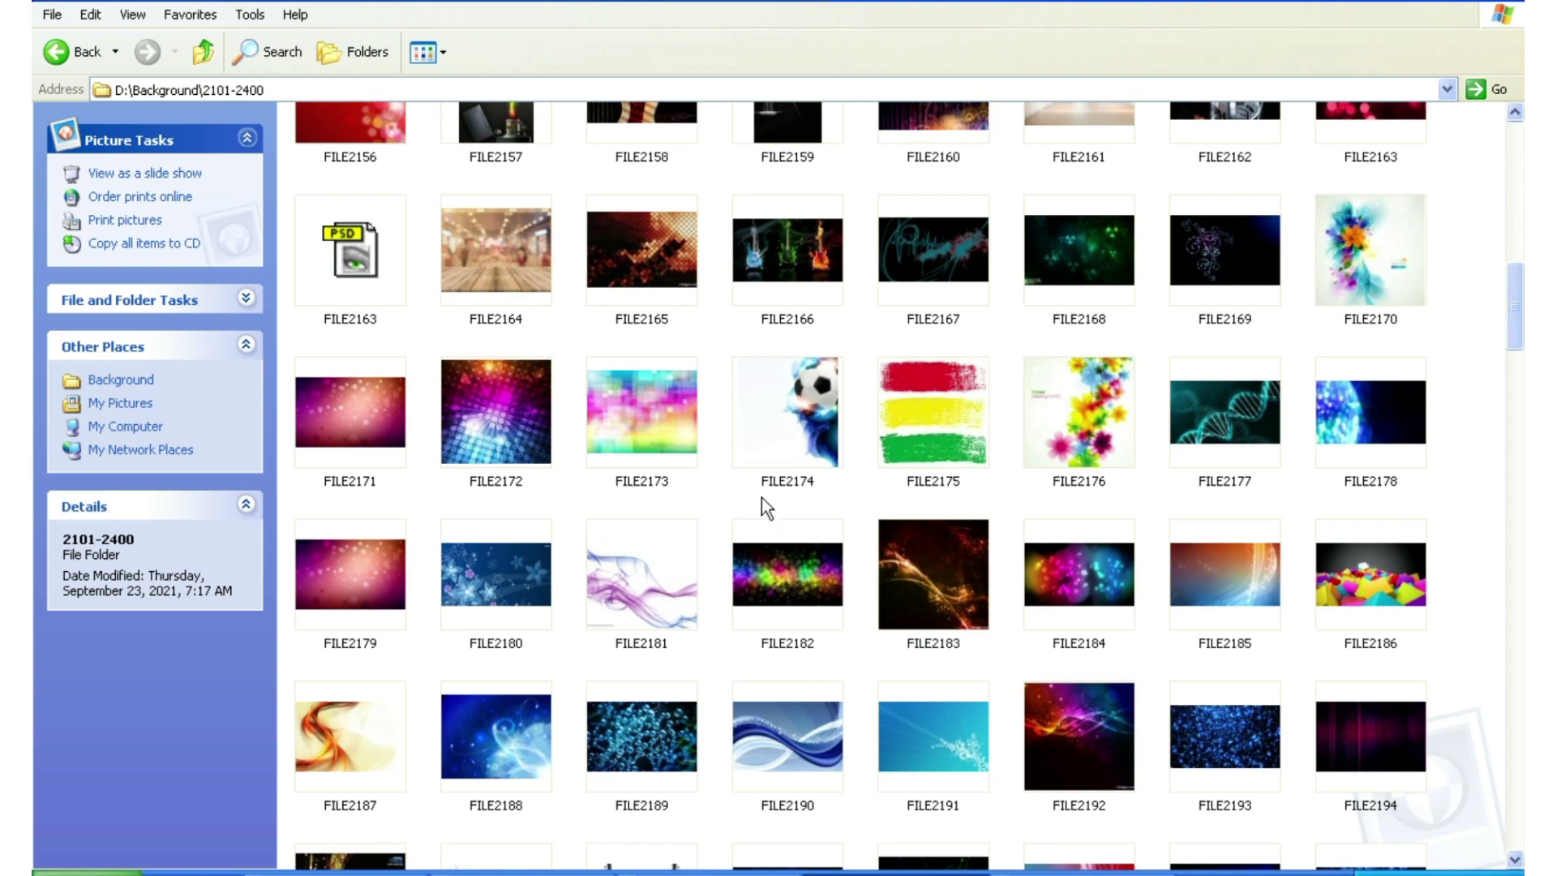
double_click(484, 268)
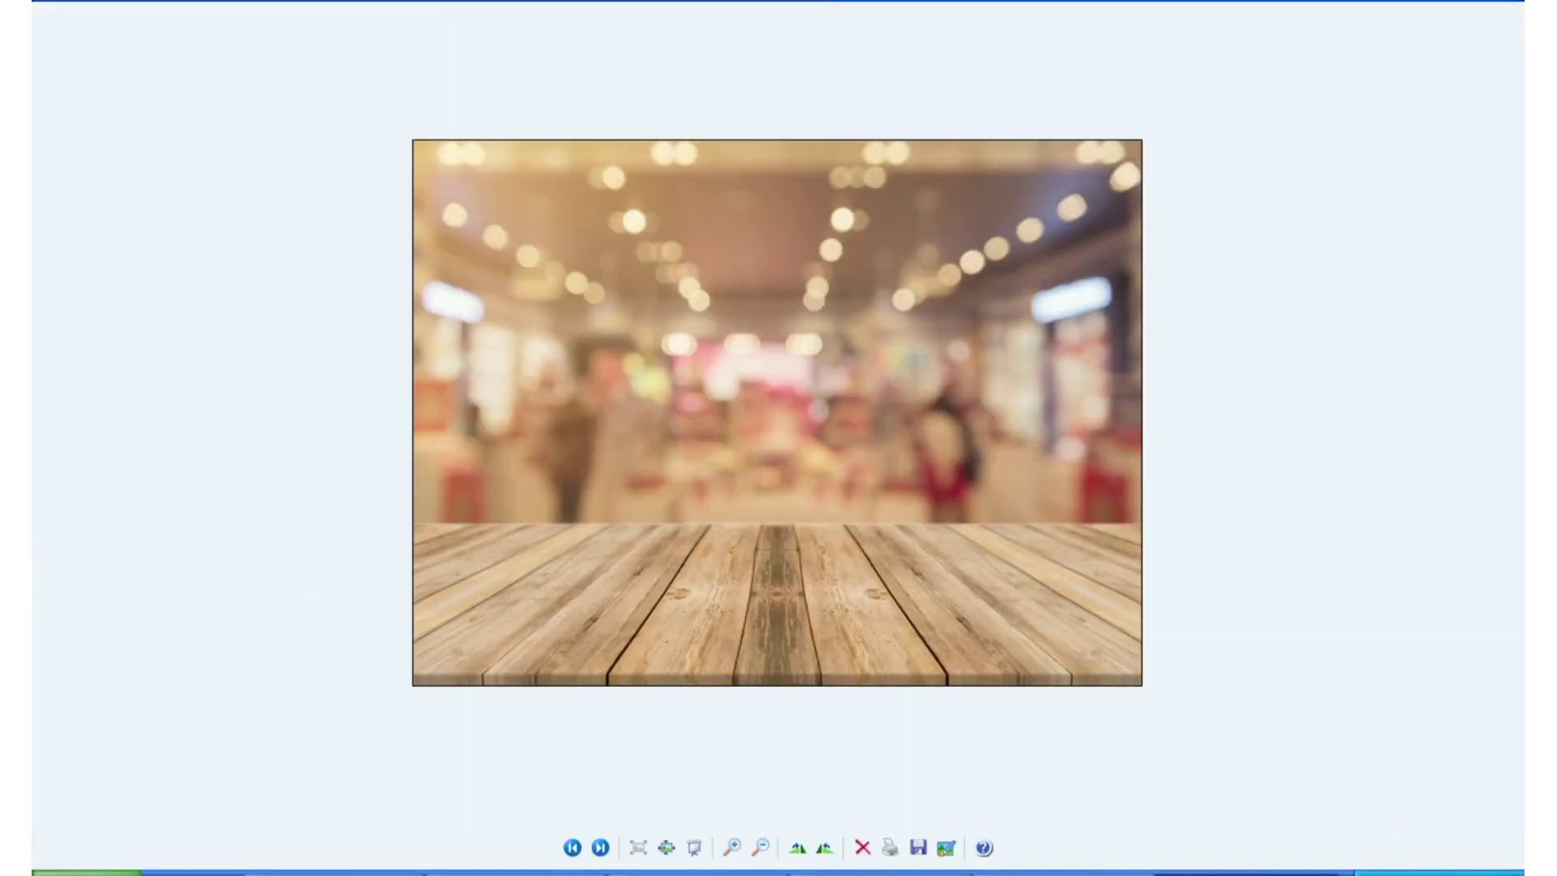
key(alt+F4)
key(alt+Tab)
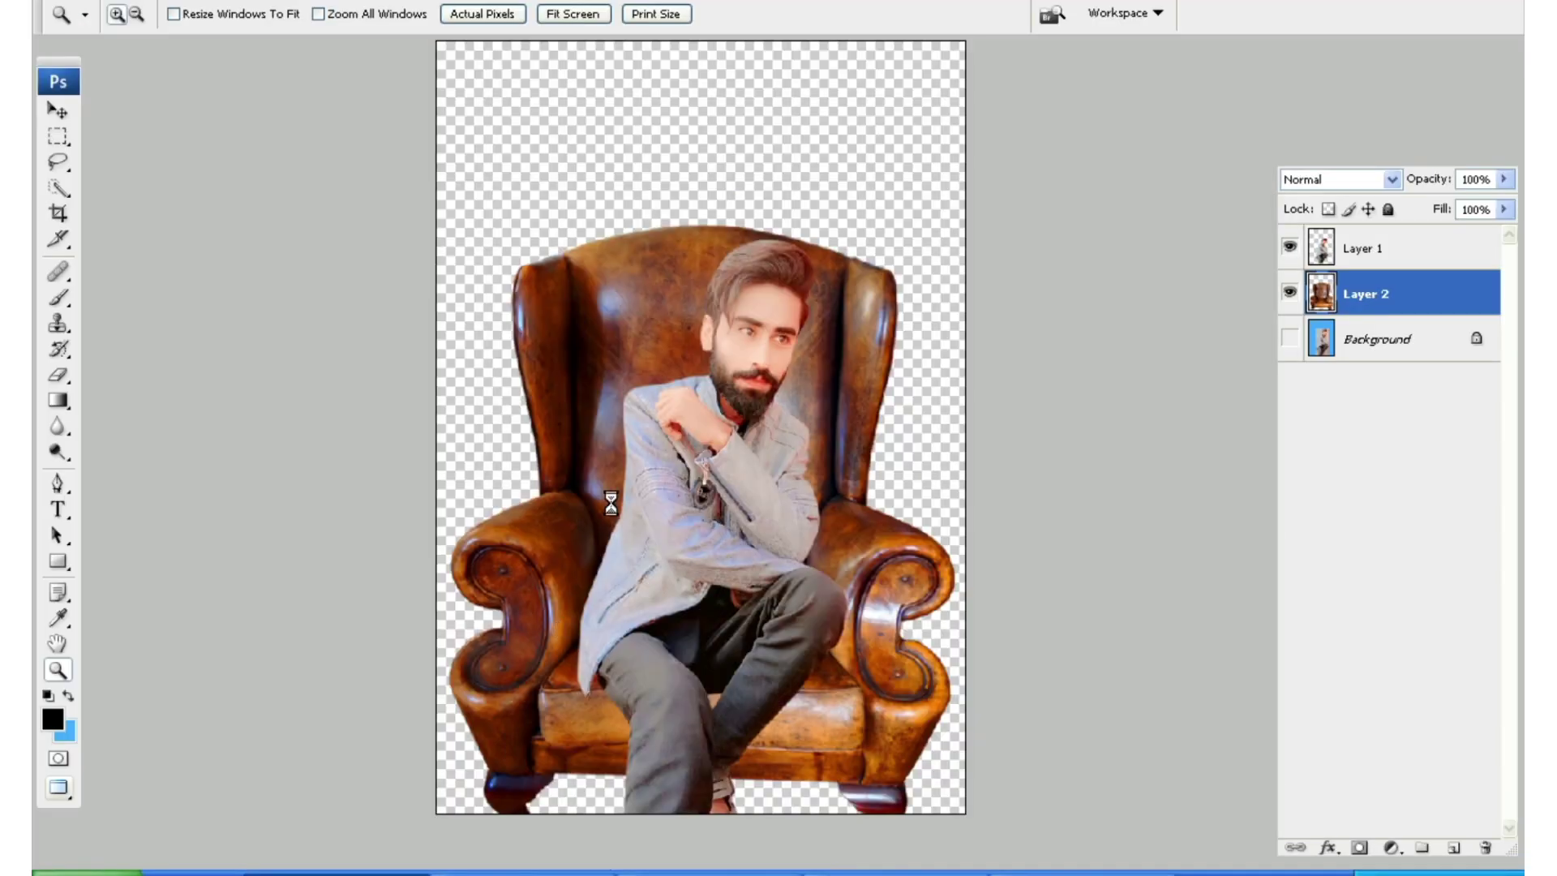
- Copy the bokeh area of FILE2164 down into the floor and paste it into the composition
key(m)
drag(354, 199, 1054, 512)
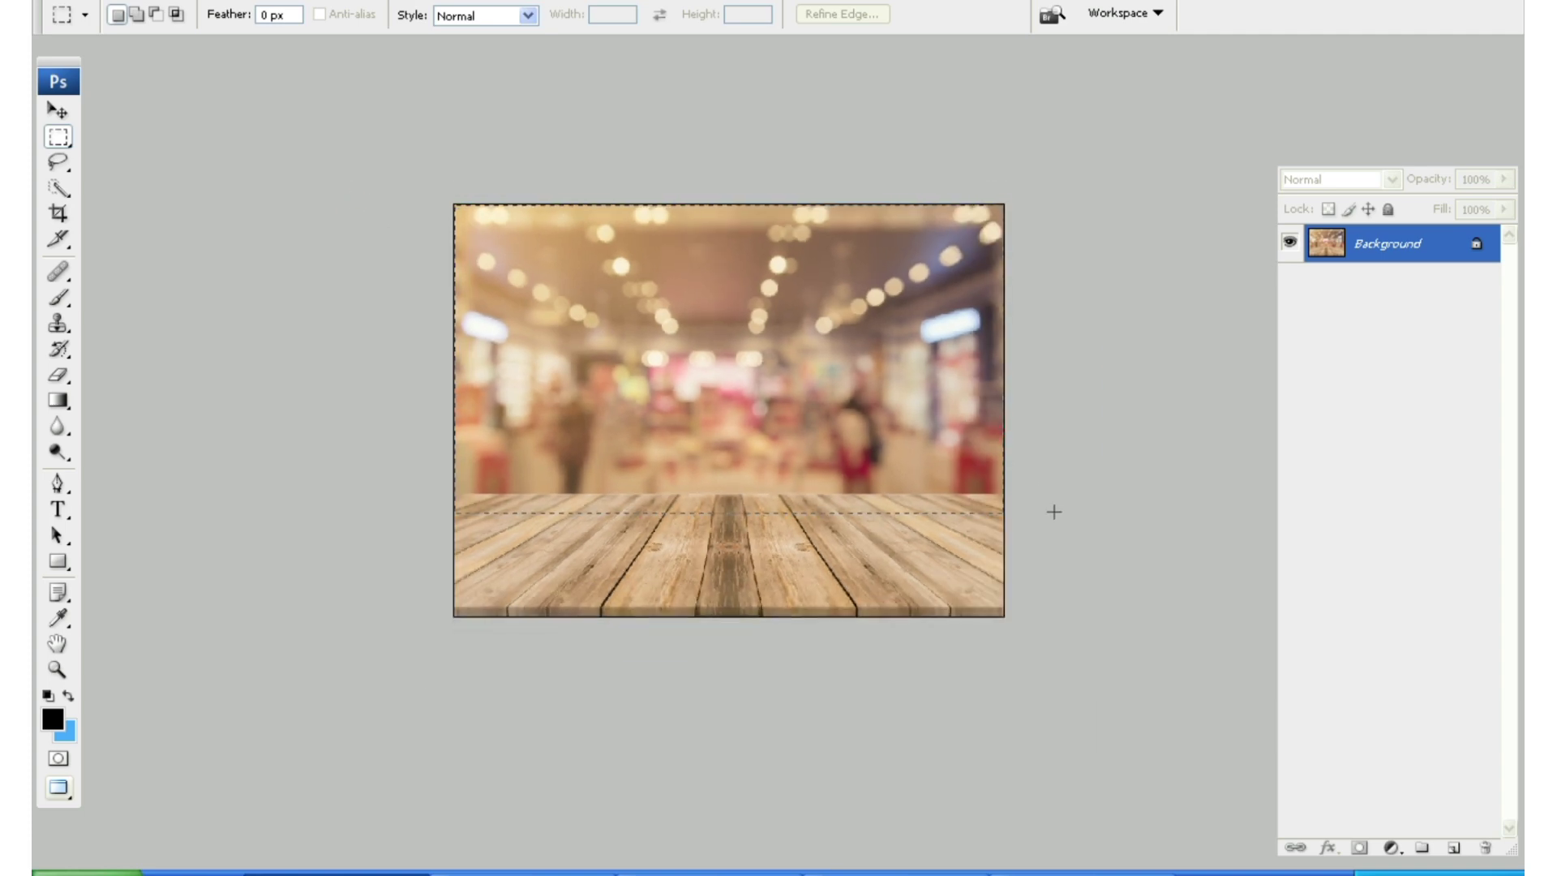
key(ctrl+c)
key(ctrl+Tab)
key(ctrl+v)
- Stretch the bokeh to fill the canvas width and top, and send it behind the armchair
key(ctrl+t)
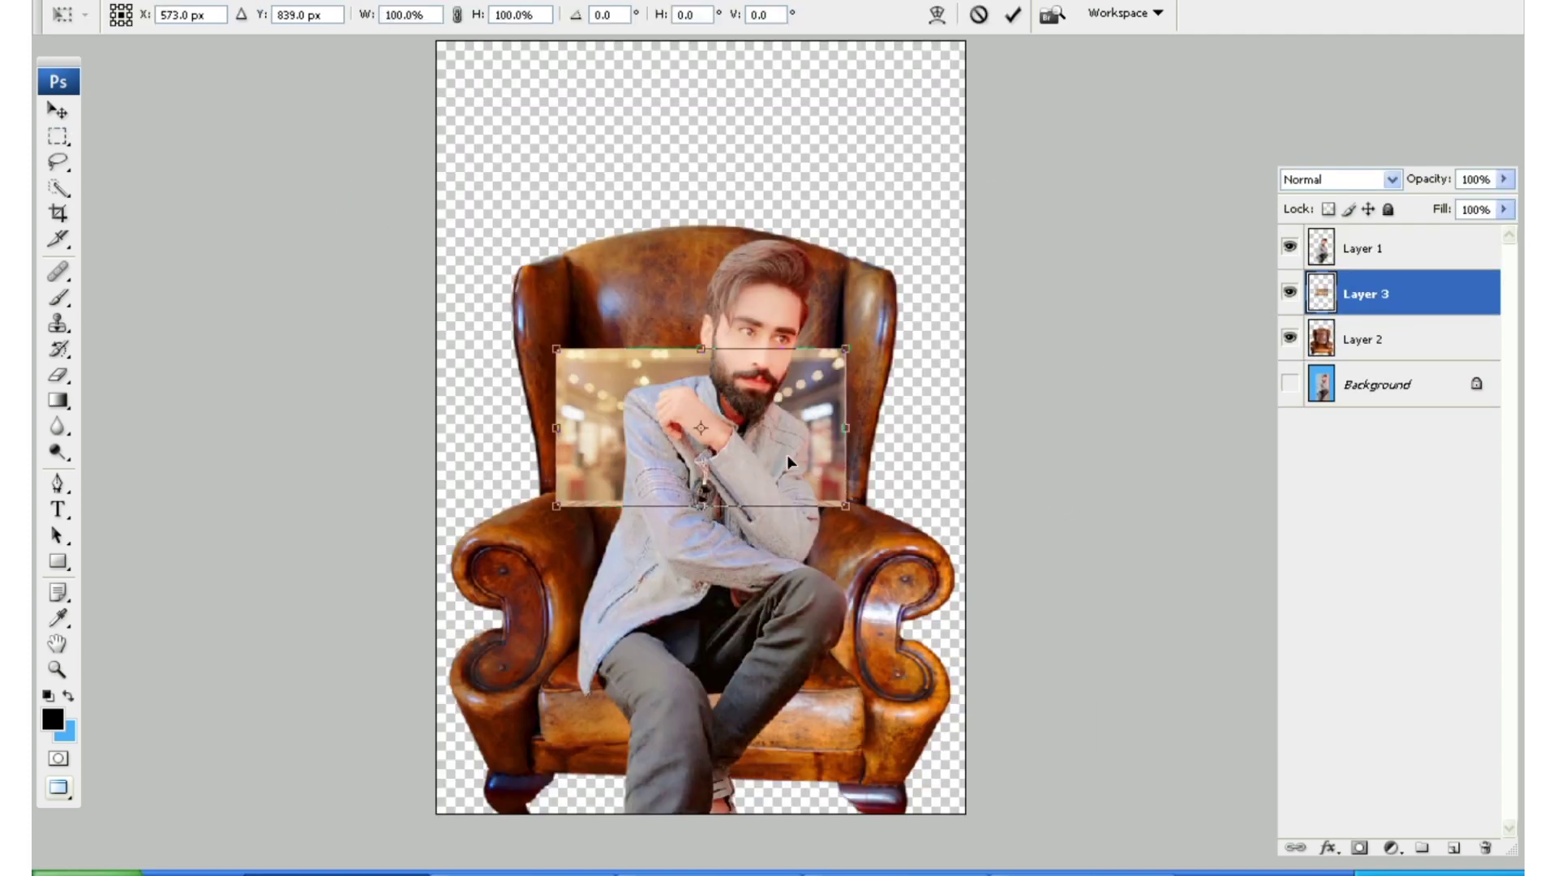
key(ctrl+minus)
drag(821, 485, 891, 569)
drag(722, 236, 723, 188)
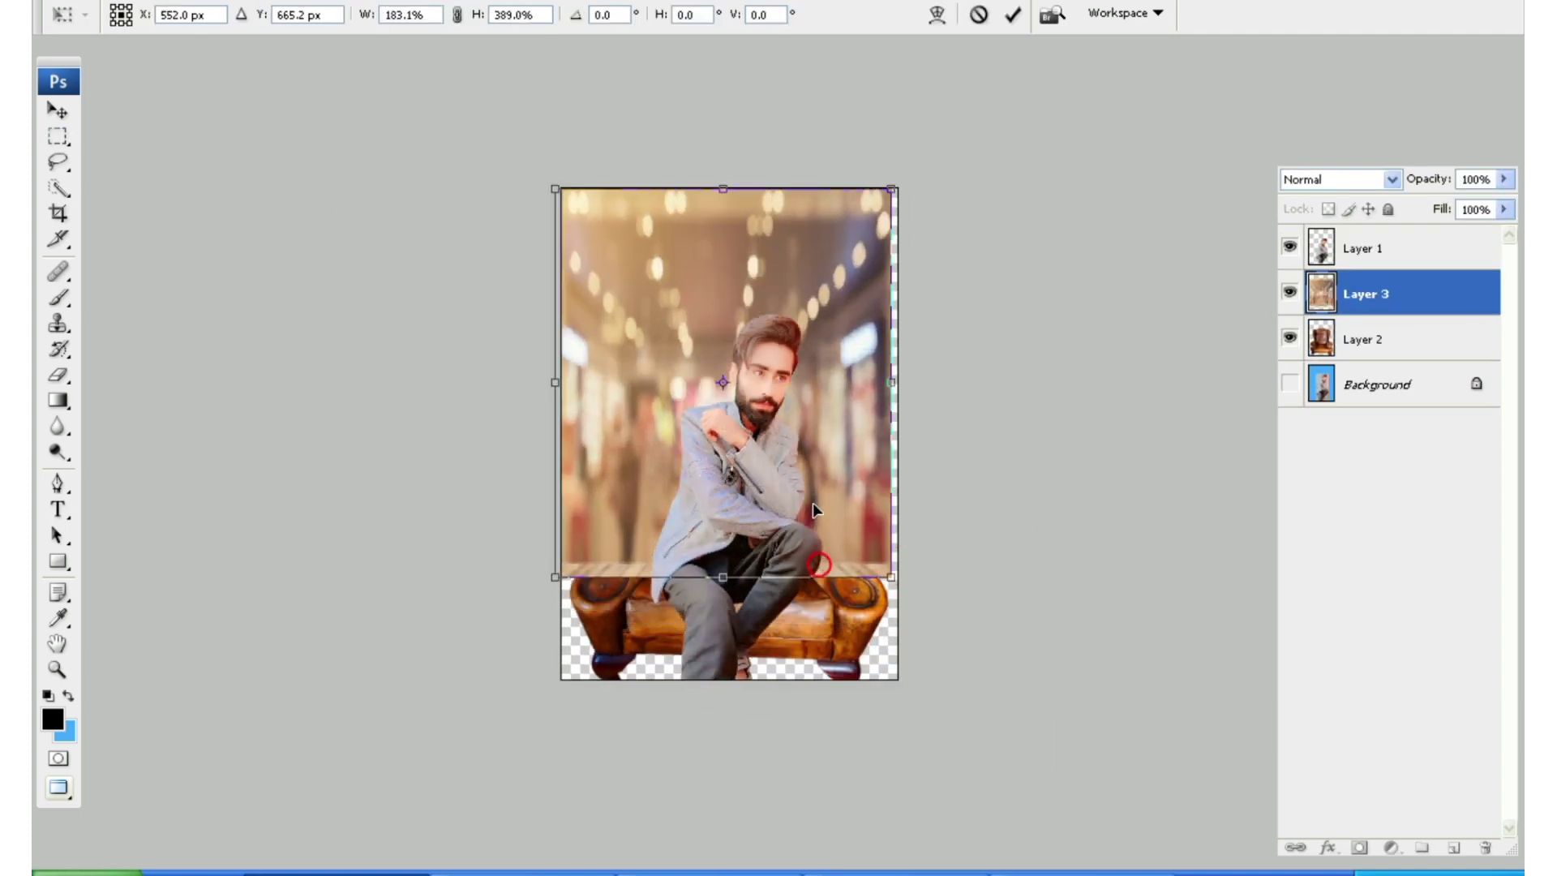
drag(813, 504, 817, 504)
key(Return)
key(ctrl+bracketleft)
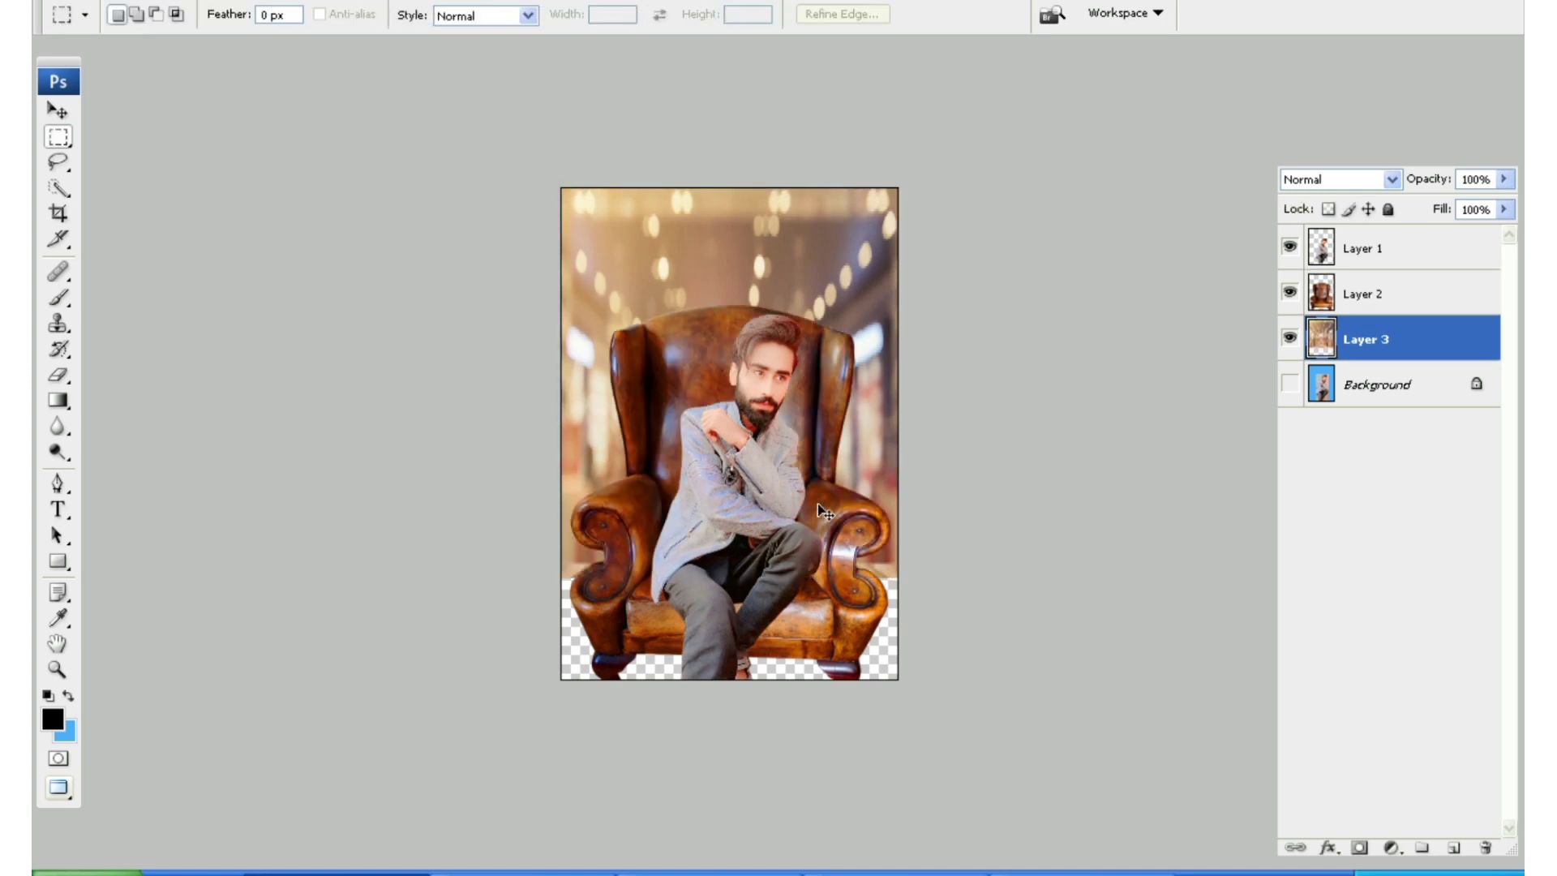
key(ctrl+t)
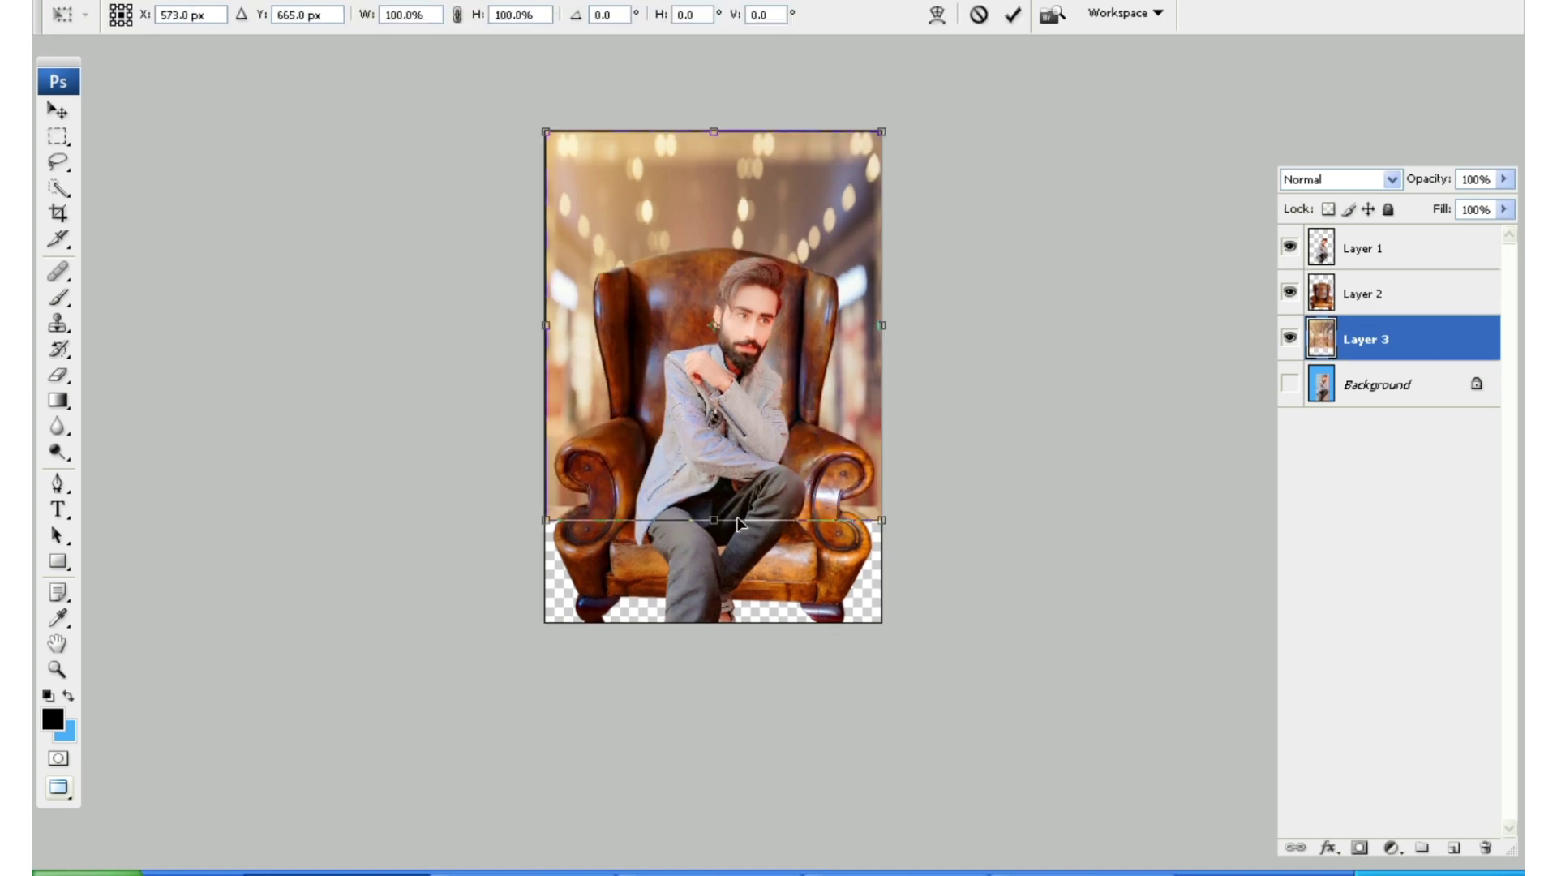
click(1103, 869)
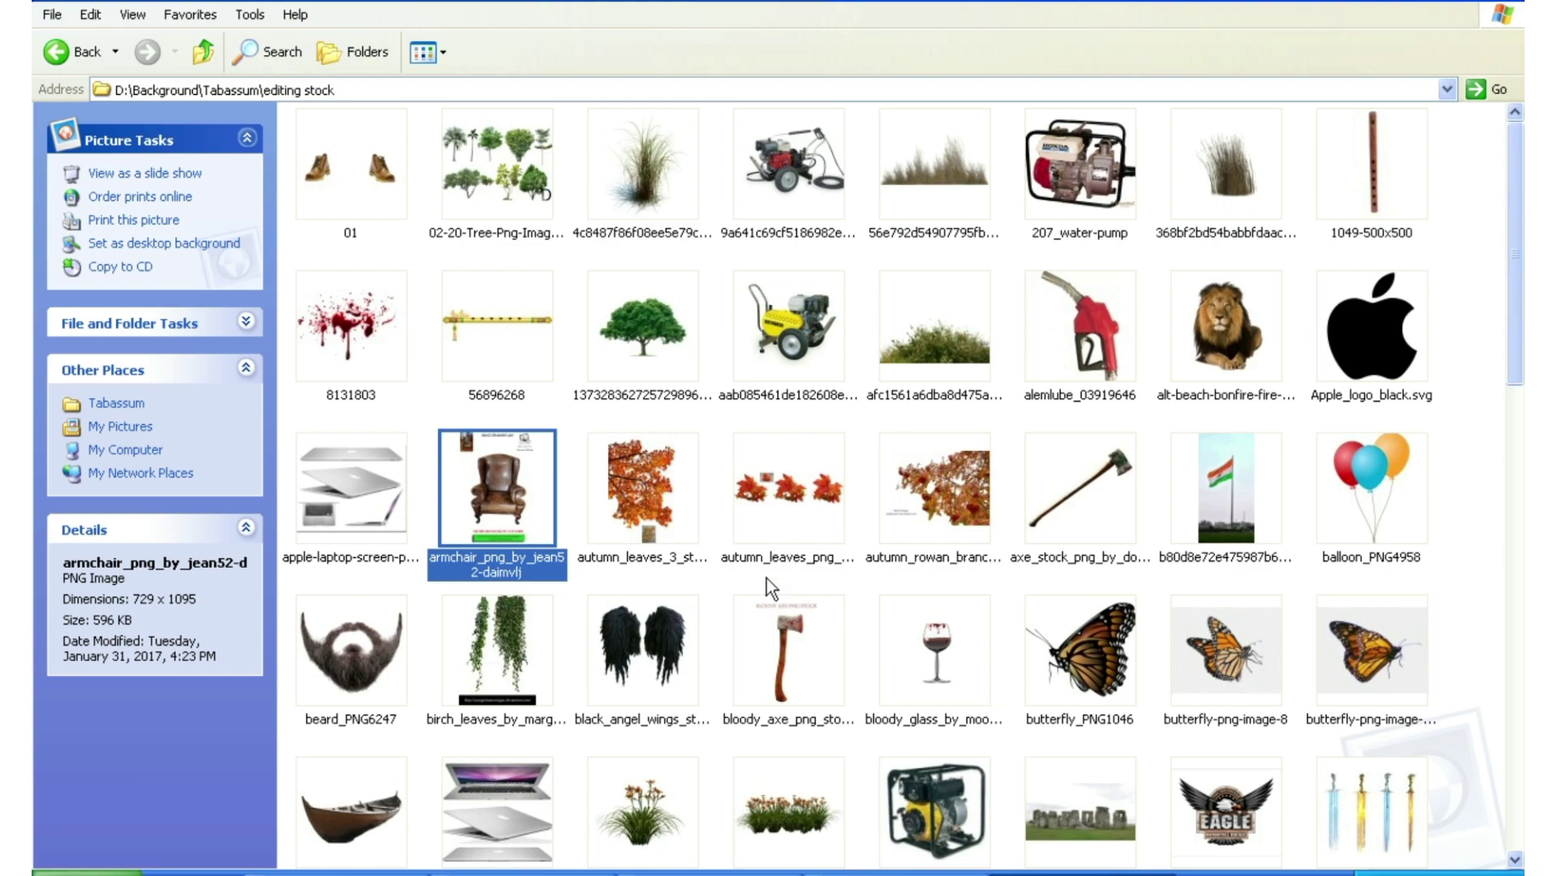
- Find and preview FILE2142, the gothic arched-window picture, in the 2101-2400 folder, then close the preview
scroll(639, 382, down, 5)
scroll(629, 398, down, 2)
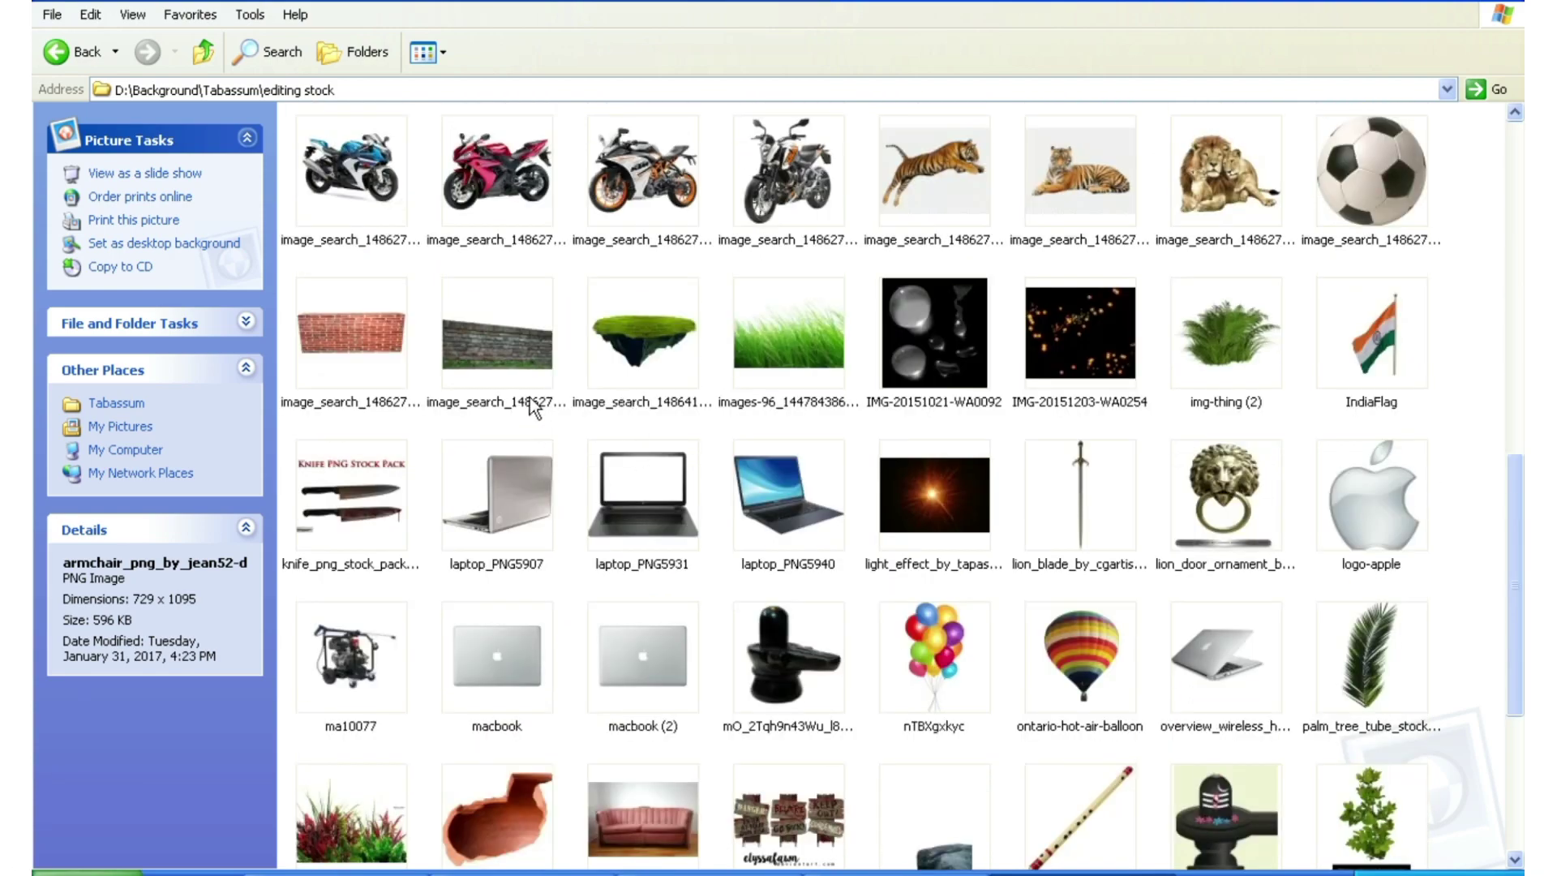
scroll(535, 406, down, 3)
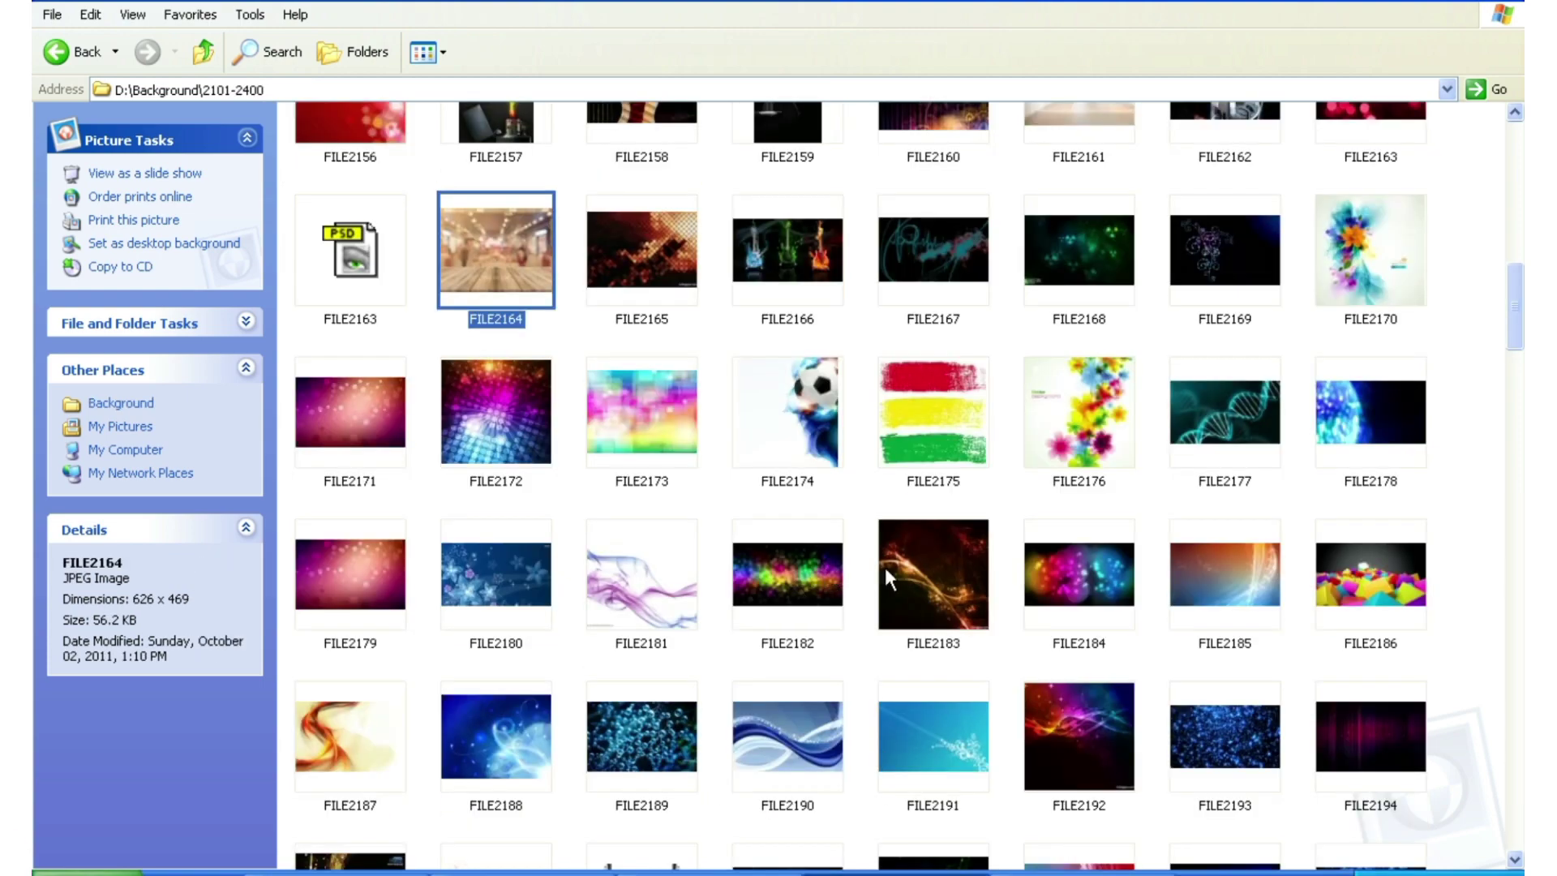
scroll(703, 381, up, 3)
scroll(703, 382, up, 3)
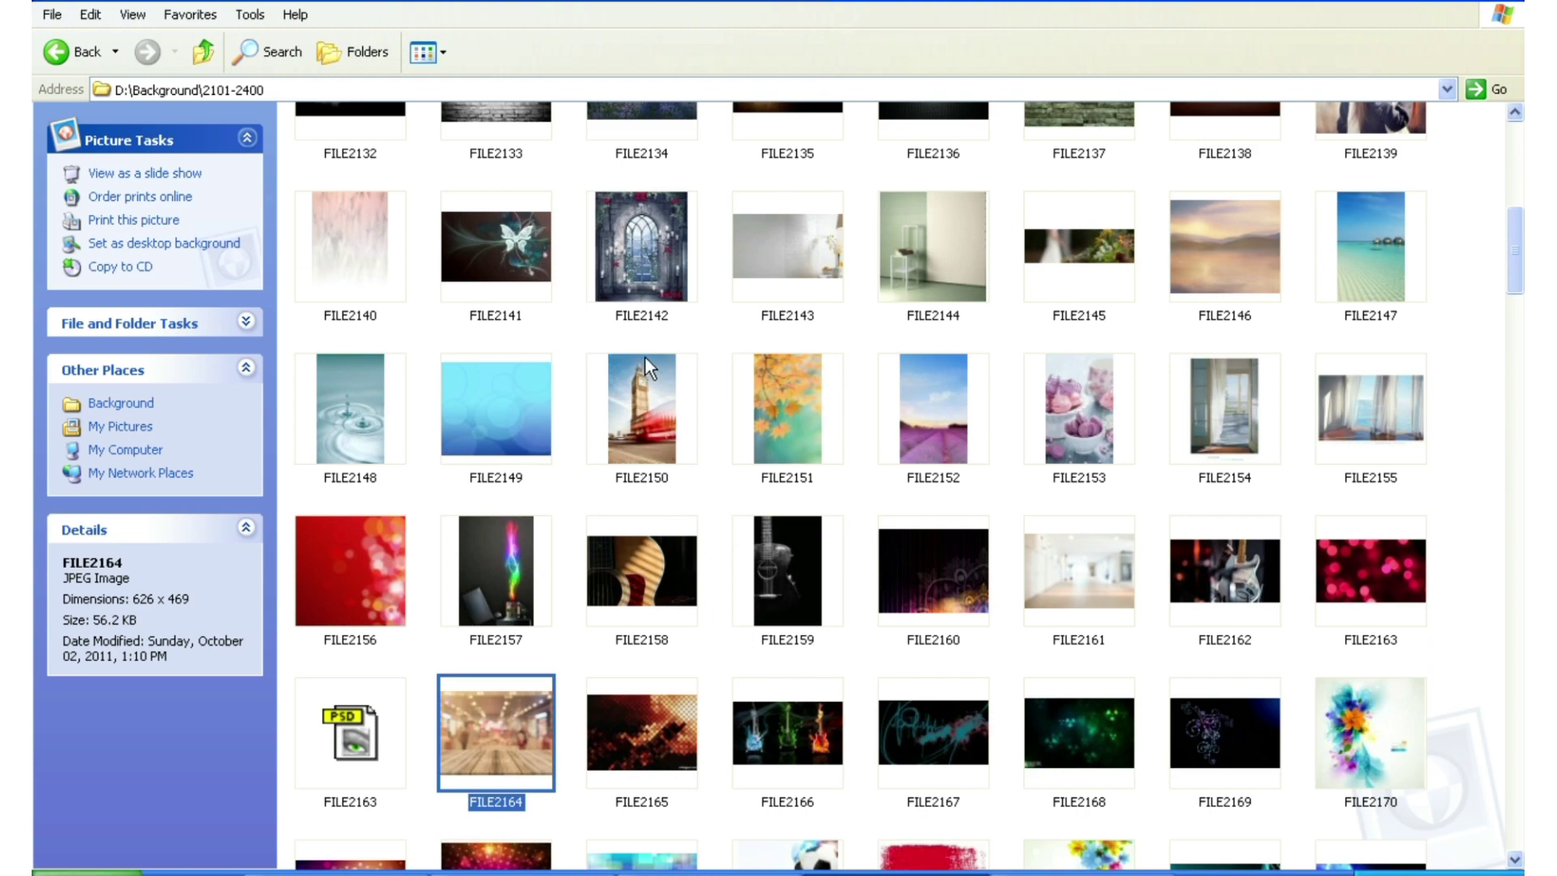
double_click(616, 285)
key(alt+F4)
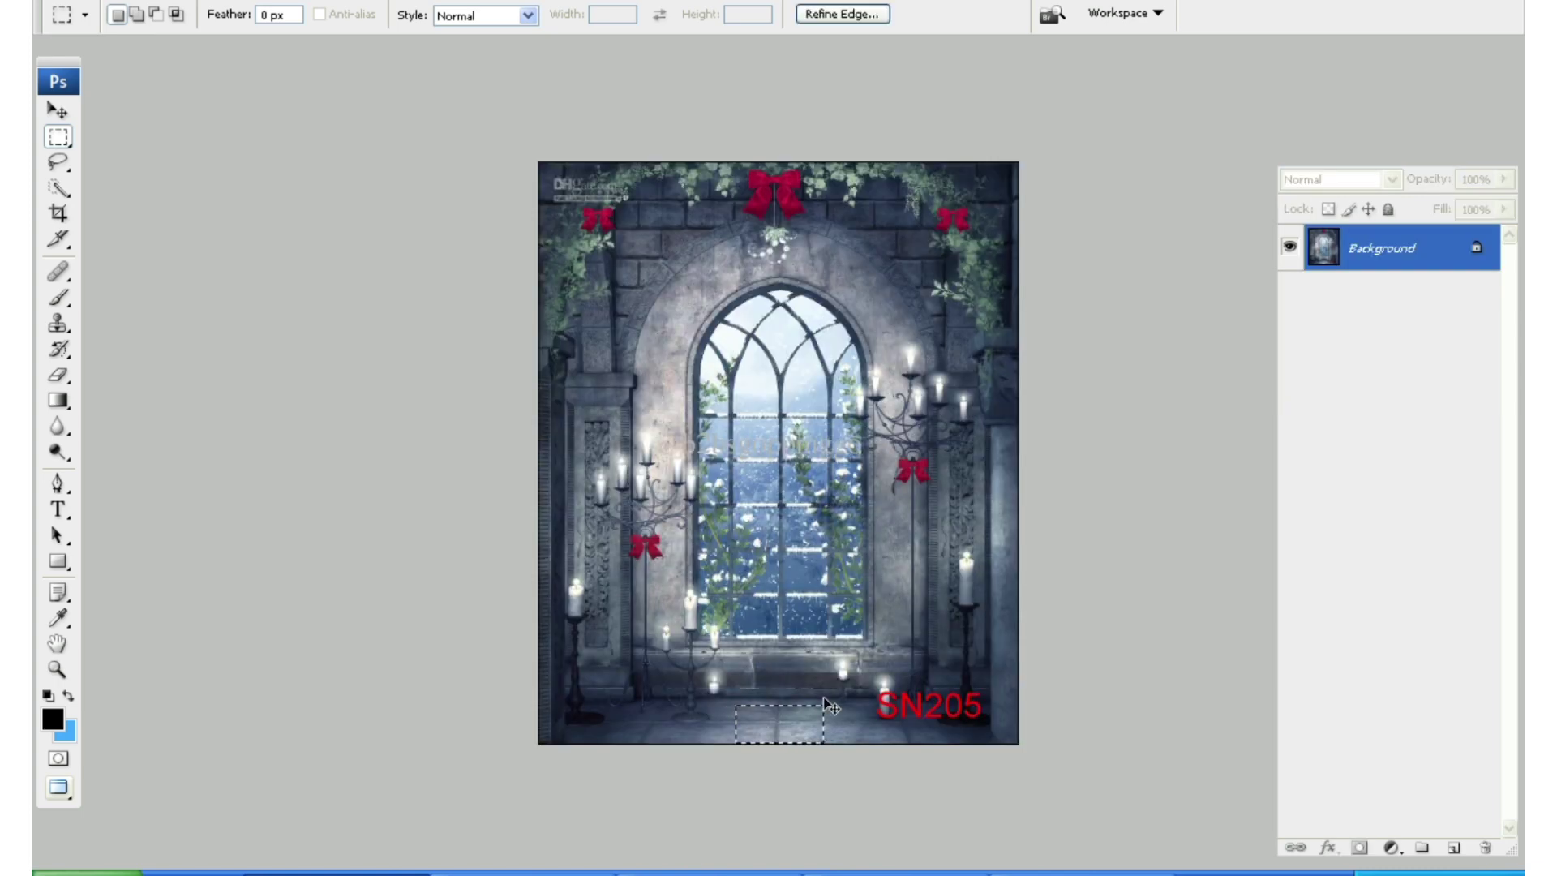
- Paste the floor patch and stretch it across the bottom of the chair scene
key(ctrl+w)
key(ctrl+t)
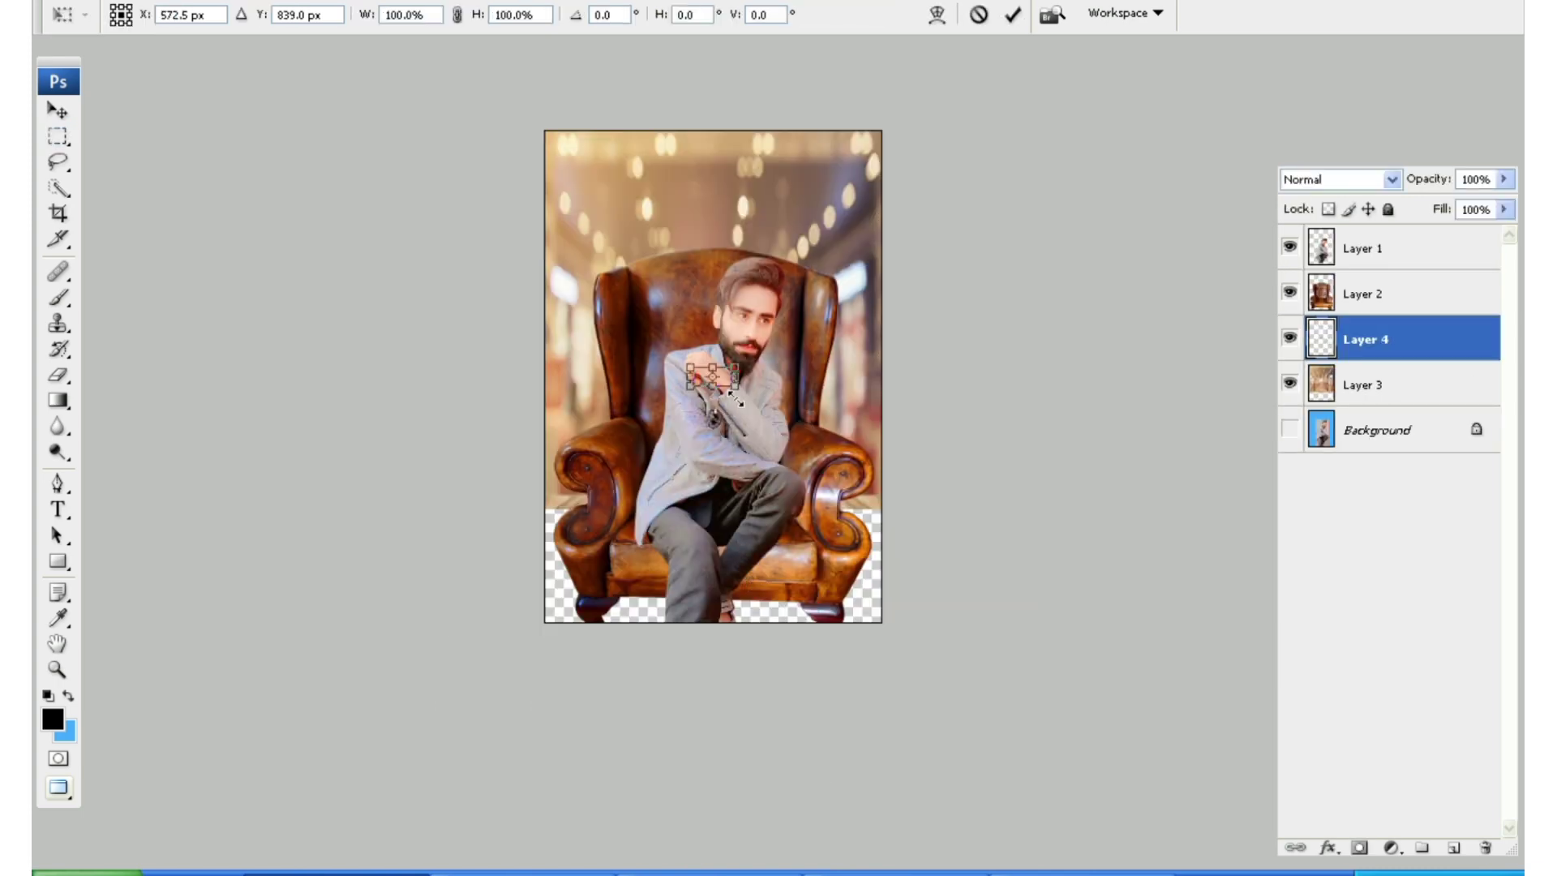
drag(738, 397, 908, 618)
drag(805, 468, 806, 674)
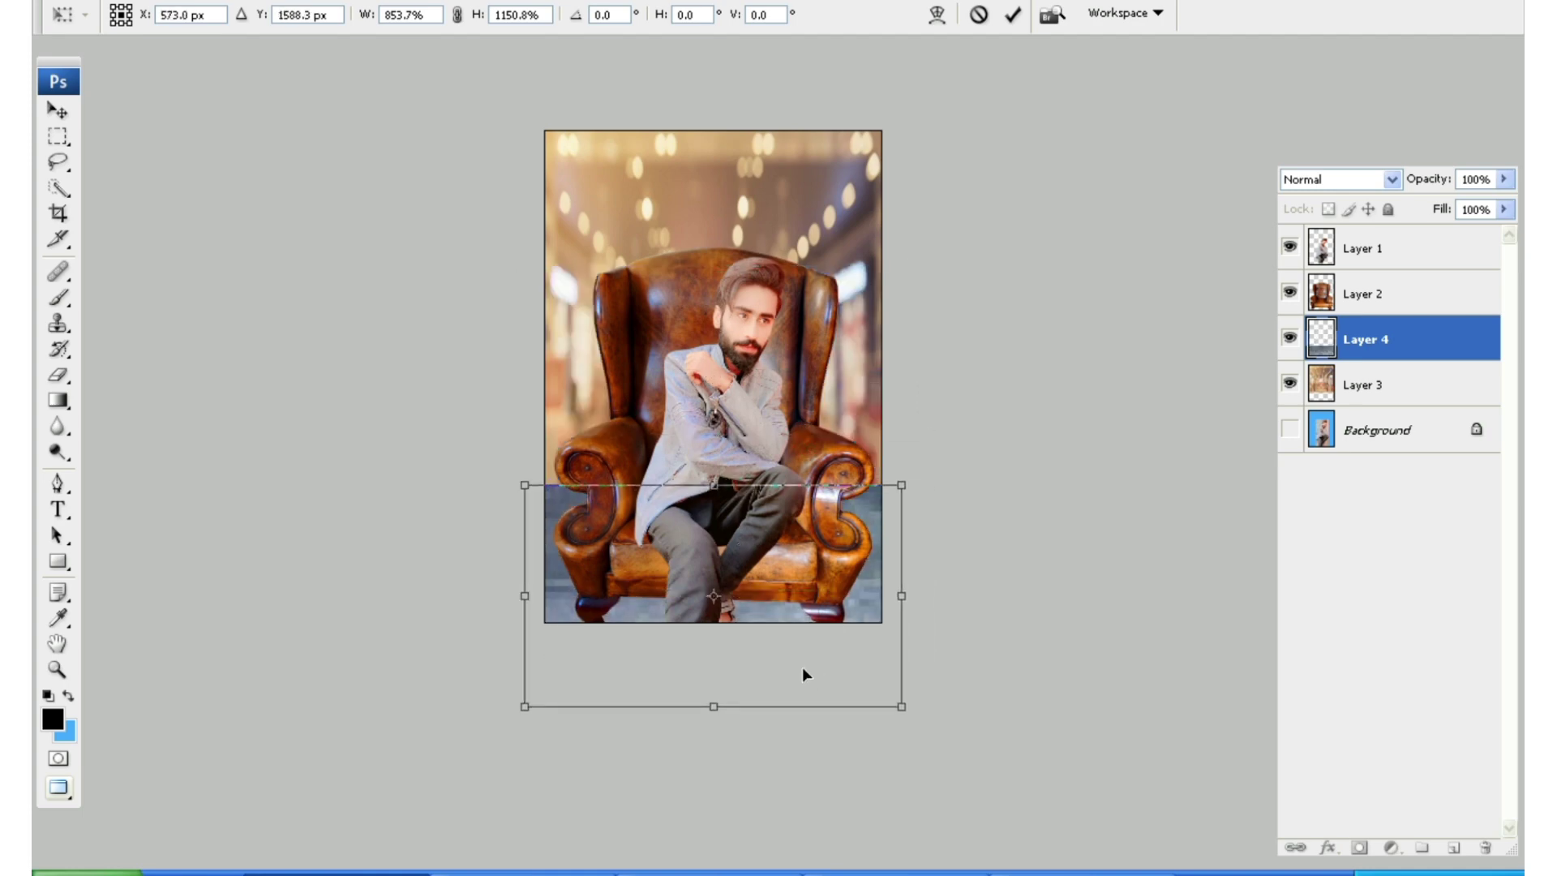
key(Return)
key(m)
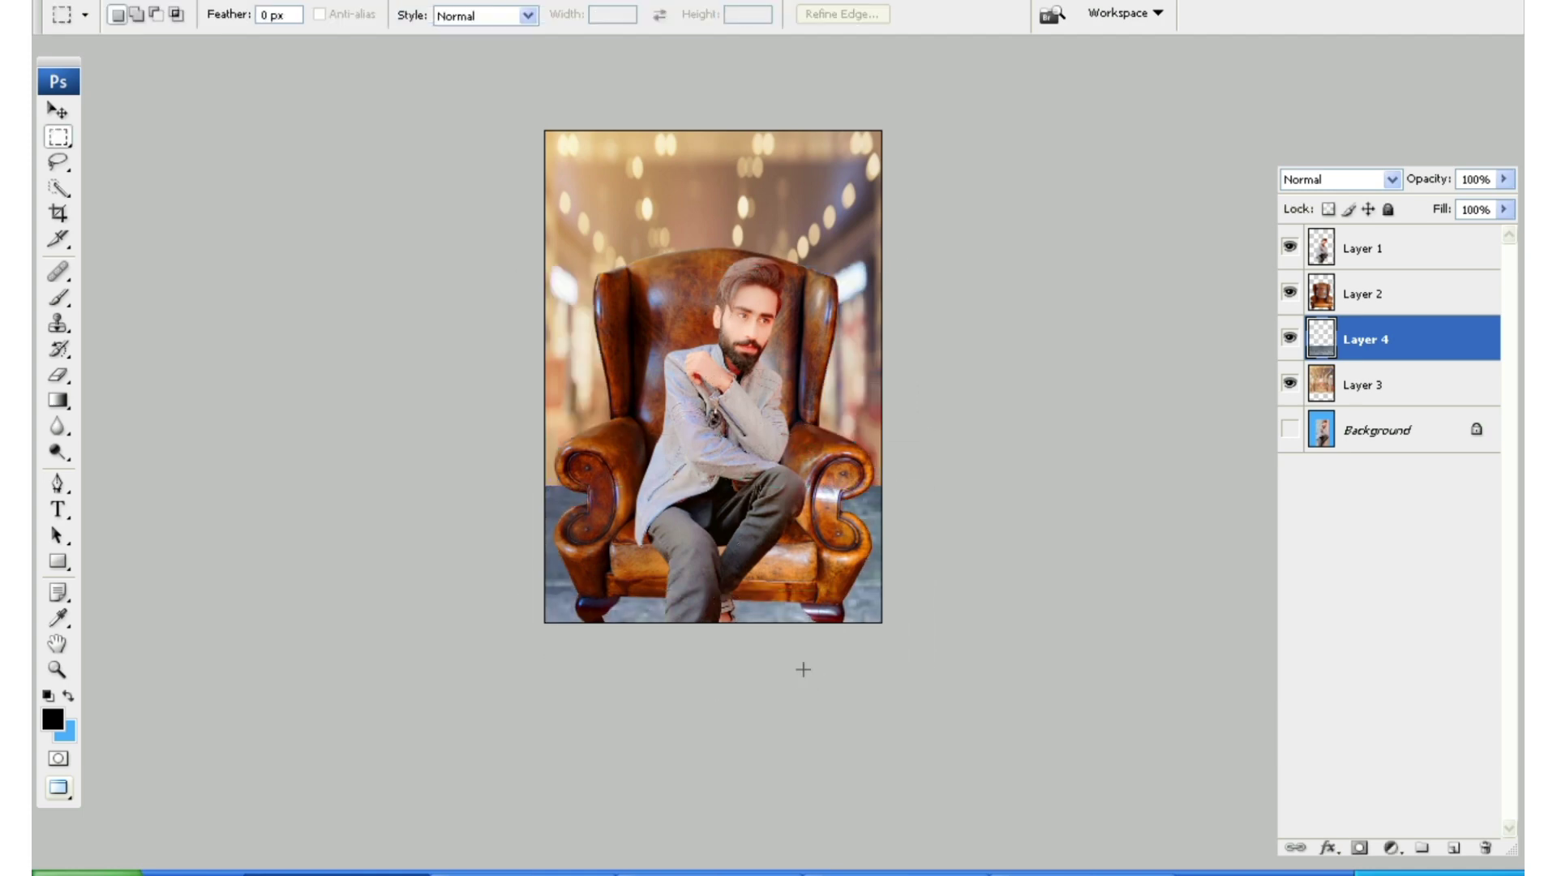
key(ctrl+plus)
key(ctrl+minus)
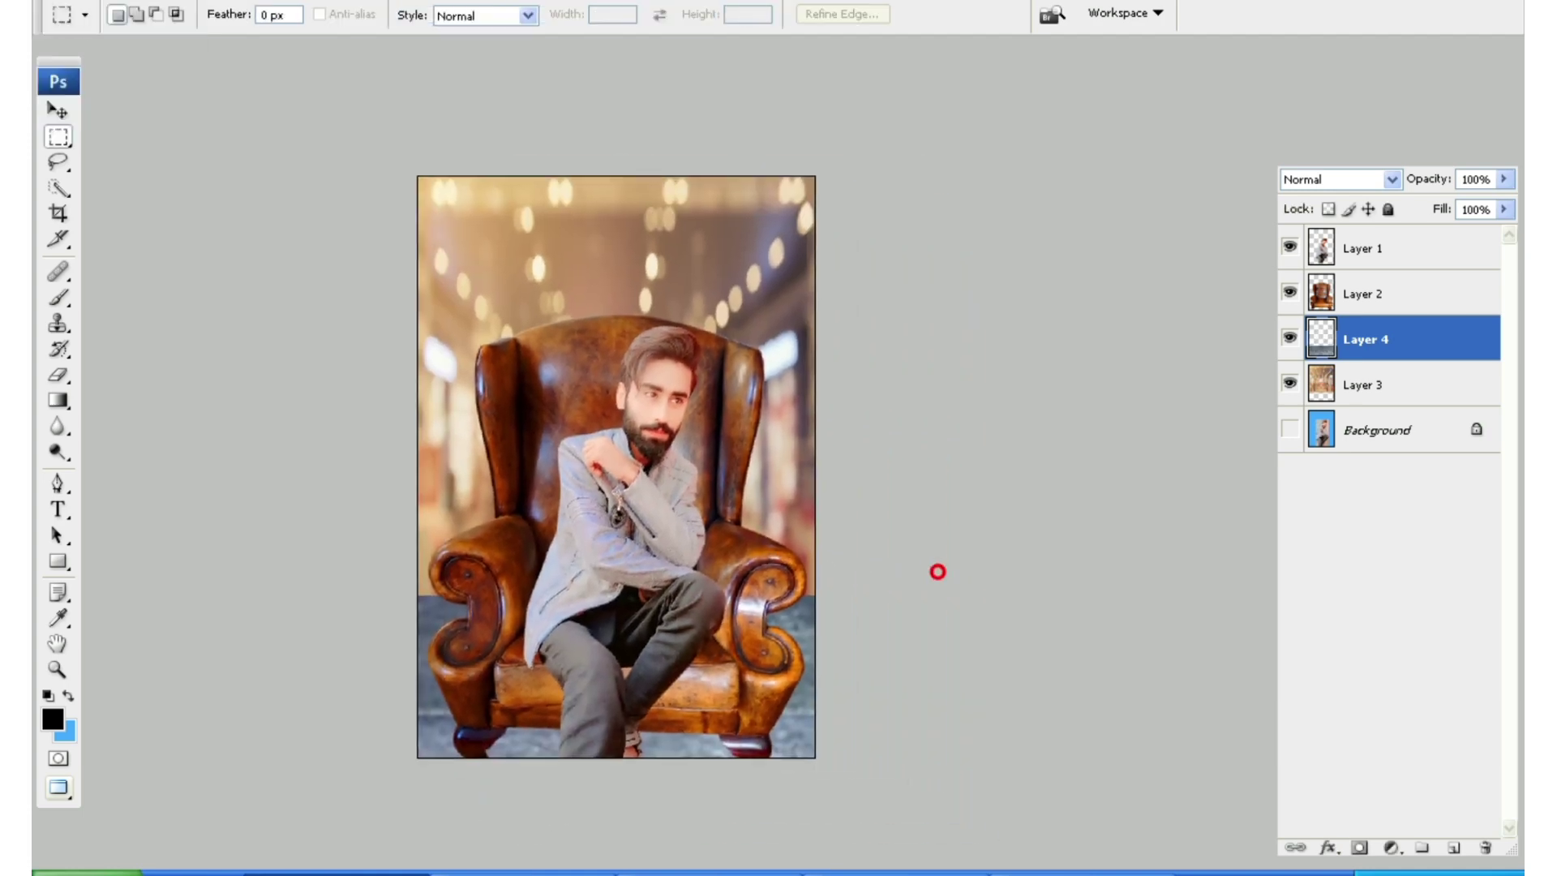
- Merge the floor into the bokeh layer and raise its saturation to +44, darkening it slightly
shift+click(1382, 393)
key(ctrl+e)
key(ctrl+u)
drag(979, 313, 1030, 313)
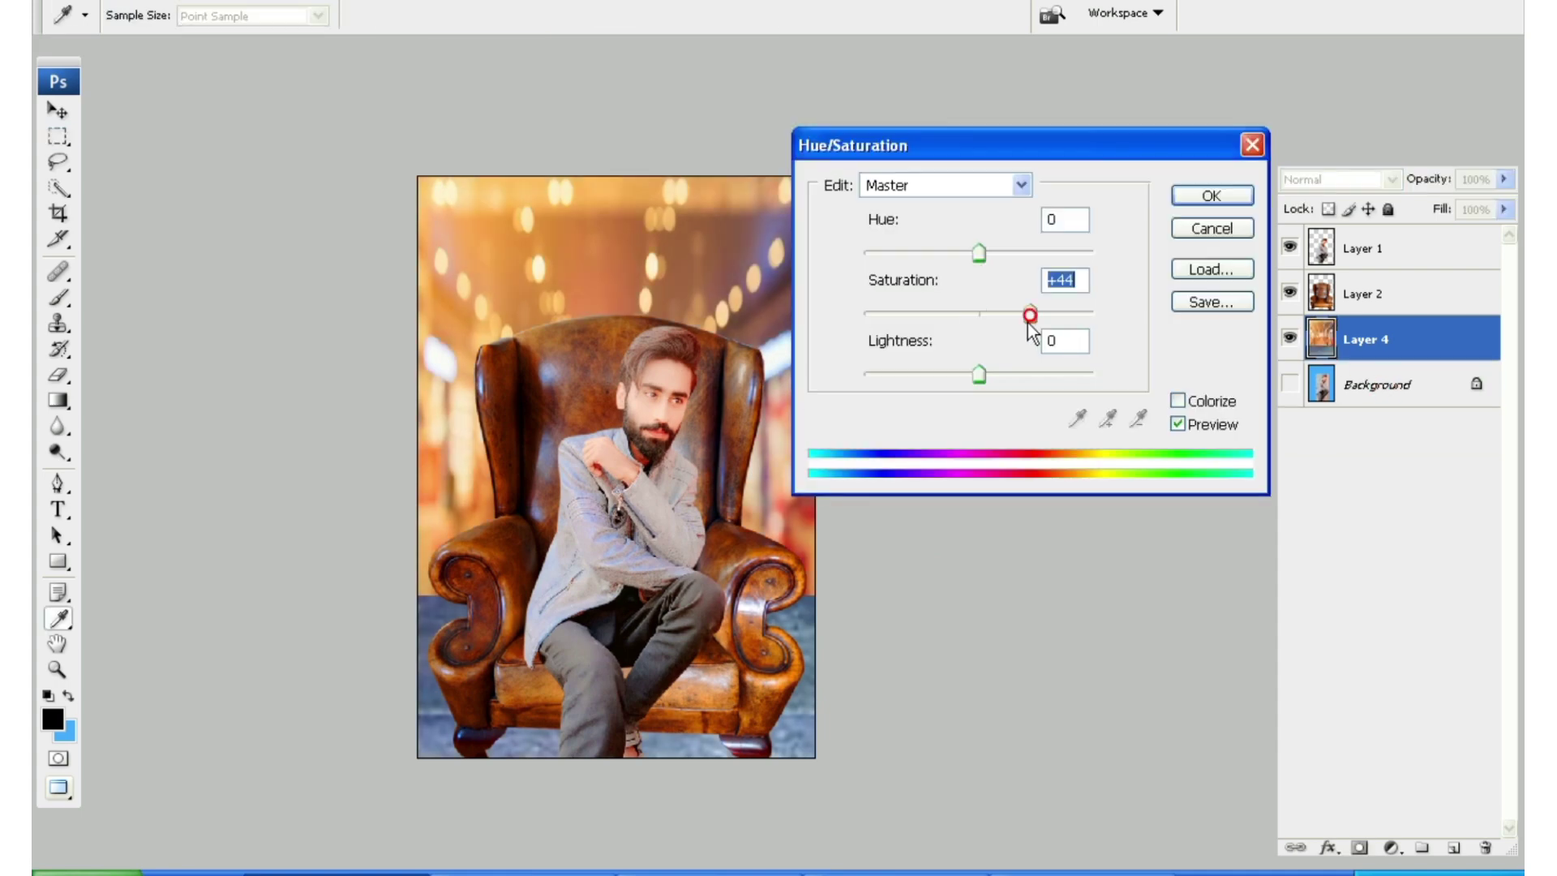
drag(979, 373, 971, 375)
key(Return)
key(m)
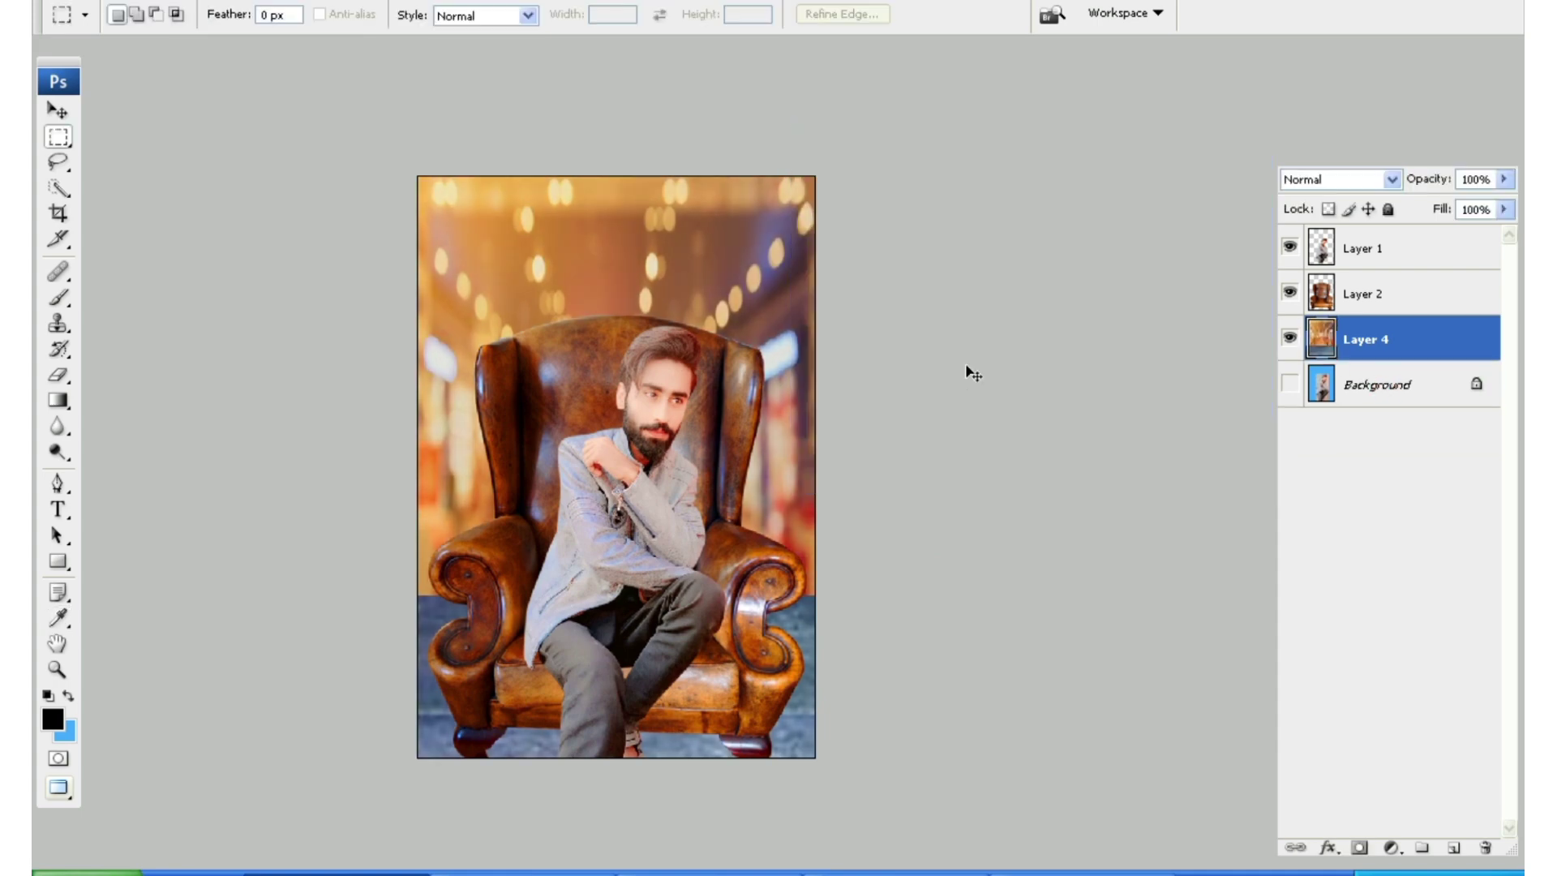
key(ctrl+plus)
click(1409, 255)
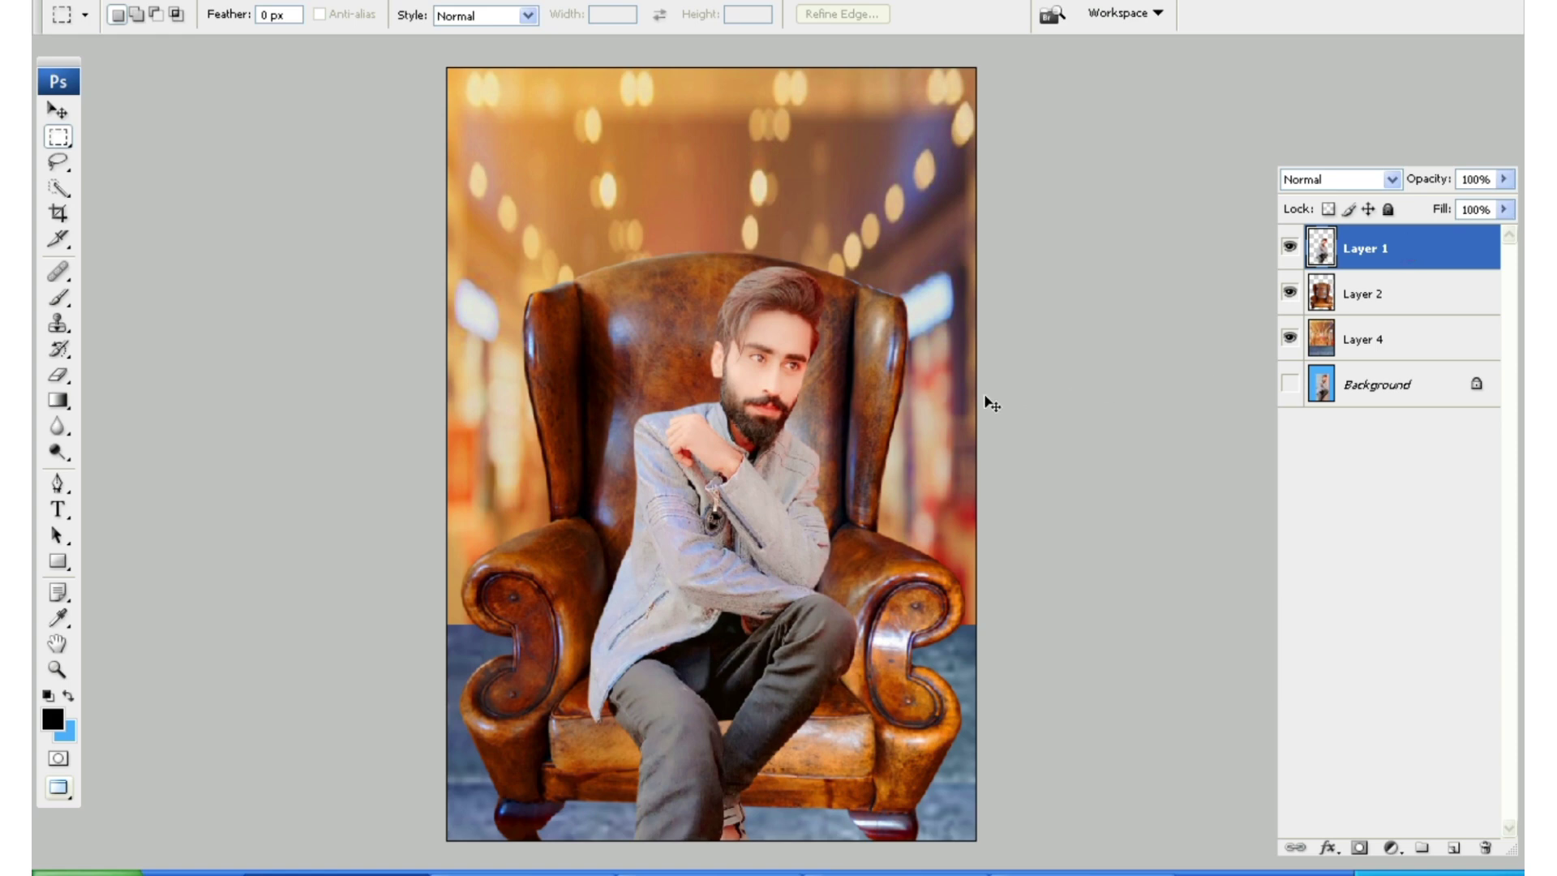
- Brighten the man's layer slightly with a Curves adjustment
key(ctrl+m)
drag(757, 349, 758, 337)
key(Return)
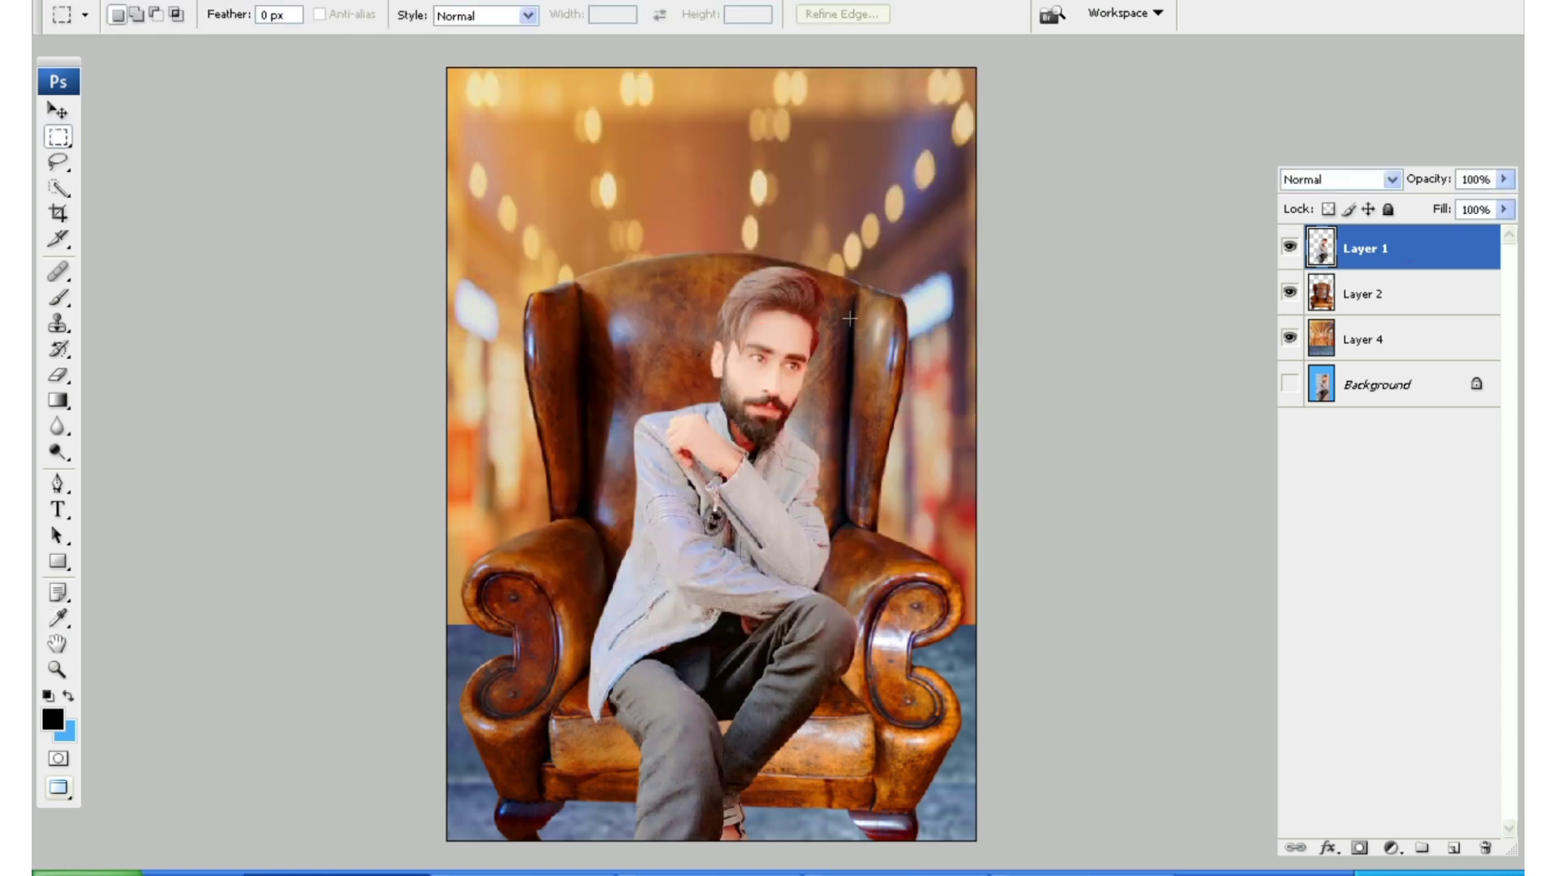
ctrl+click(823, 296)
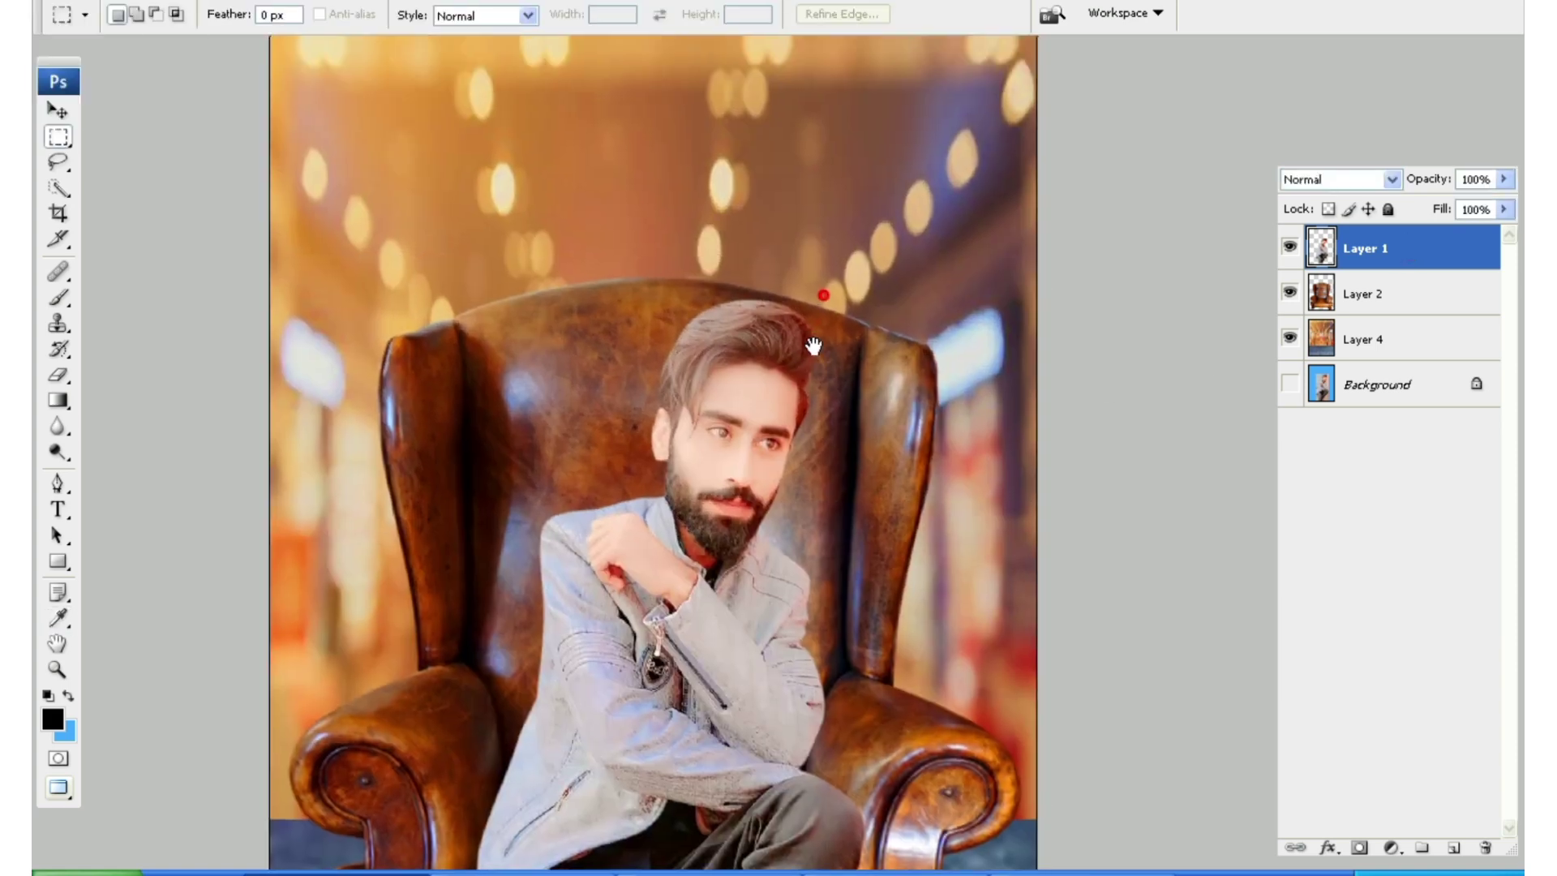
- Lock transparent pixels and dodge and burn the man's hair and face with a 150 px brush
click(1328, 208)
key(o)
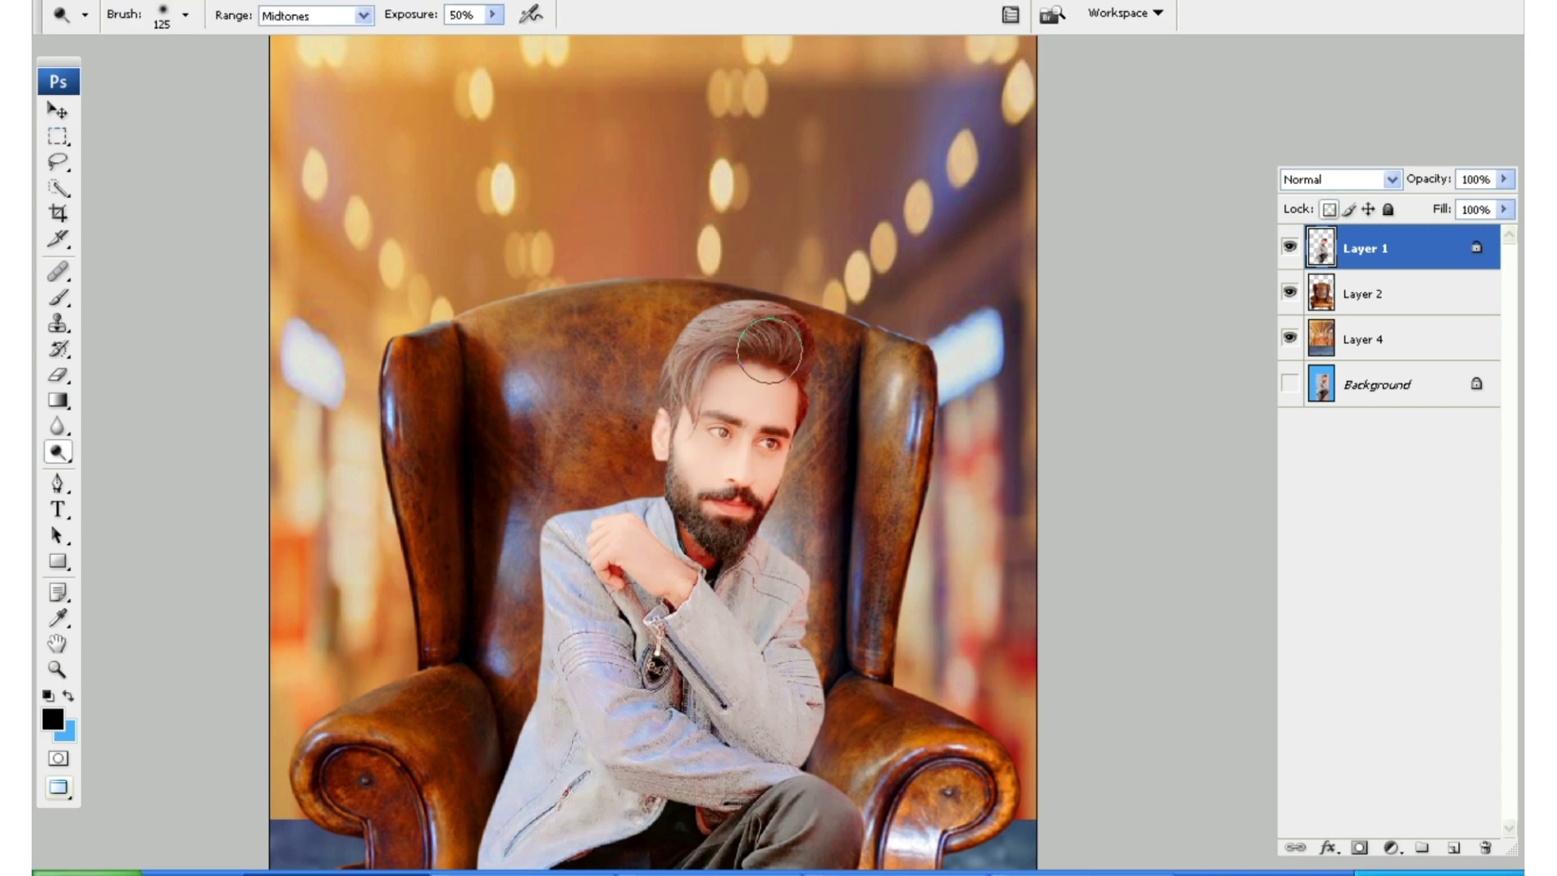
key(shift+o)
key(bracketright)
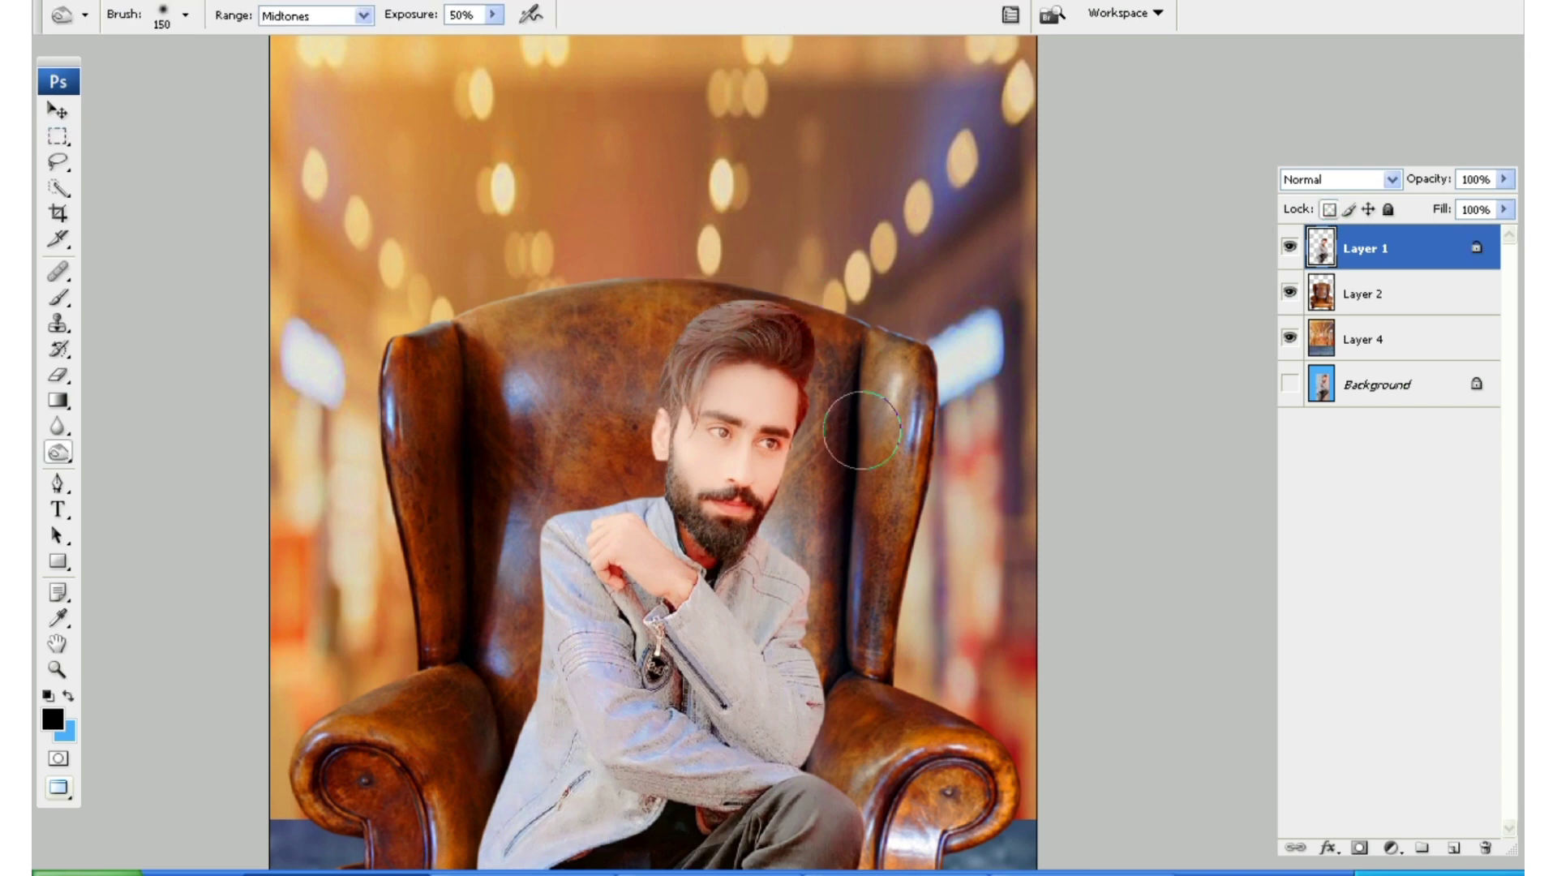
key(ctrl+minus)
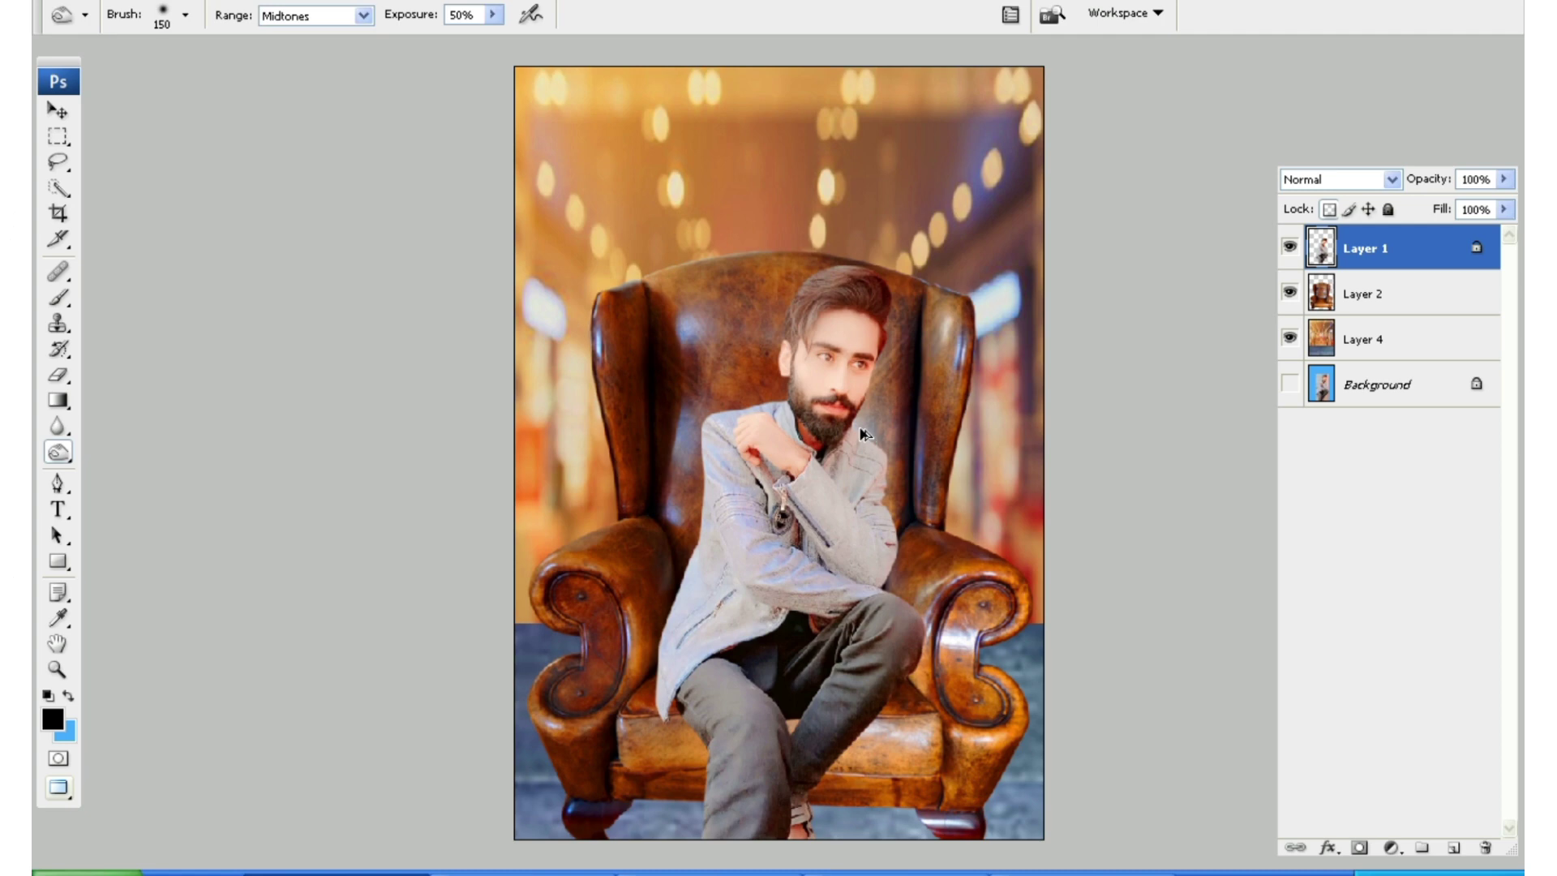
key(z)
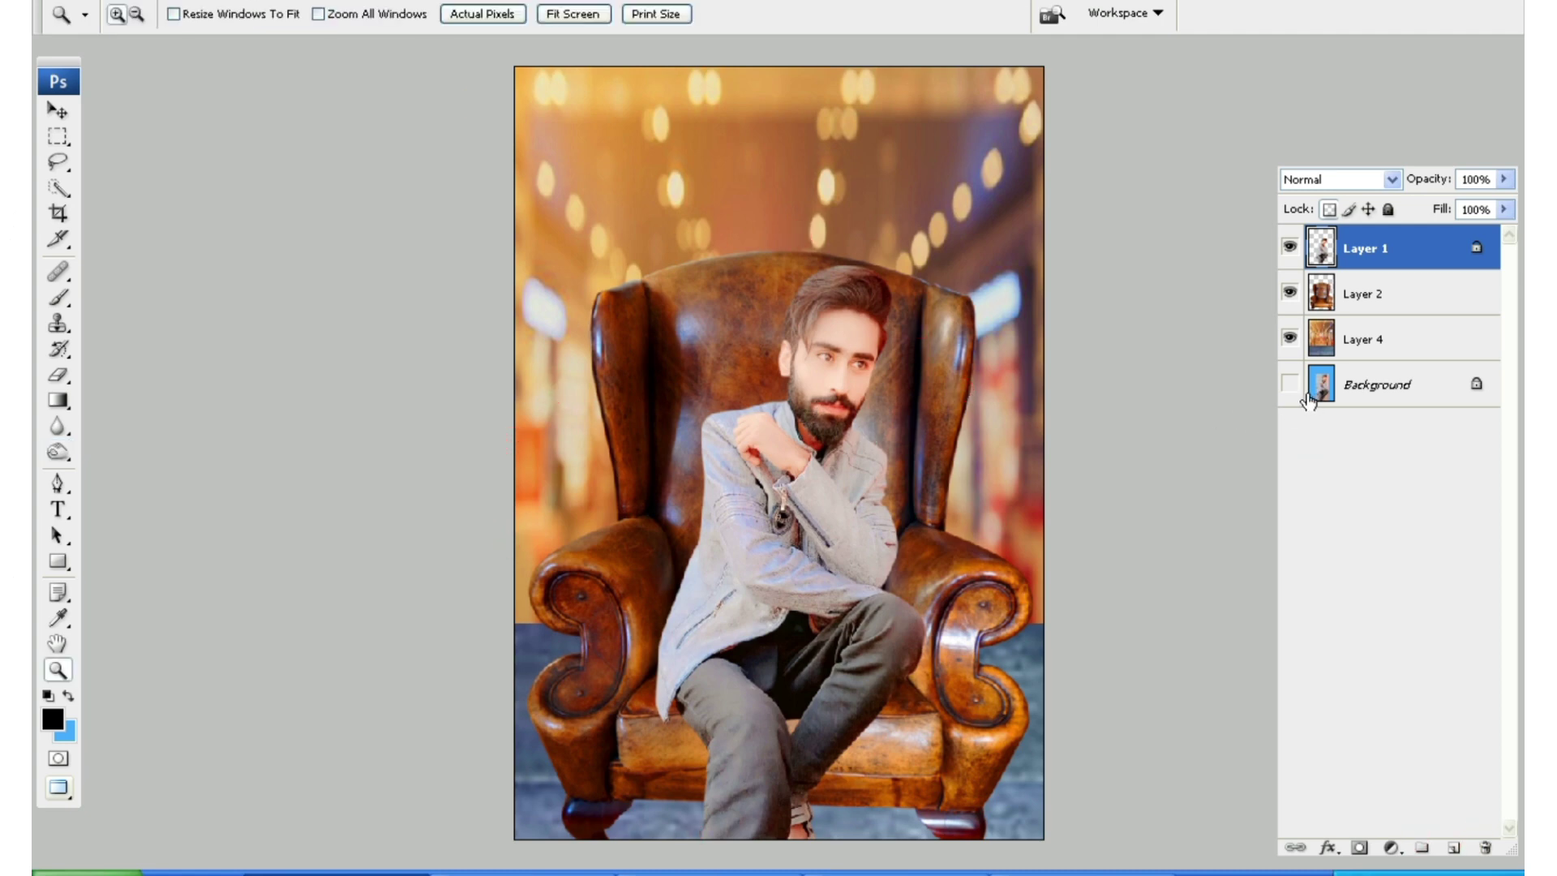
- Merge all visible layers into a new layer, duplicate it and fill the copy with black
key(ctrl+shift+e)
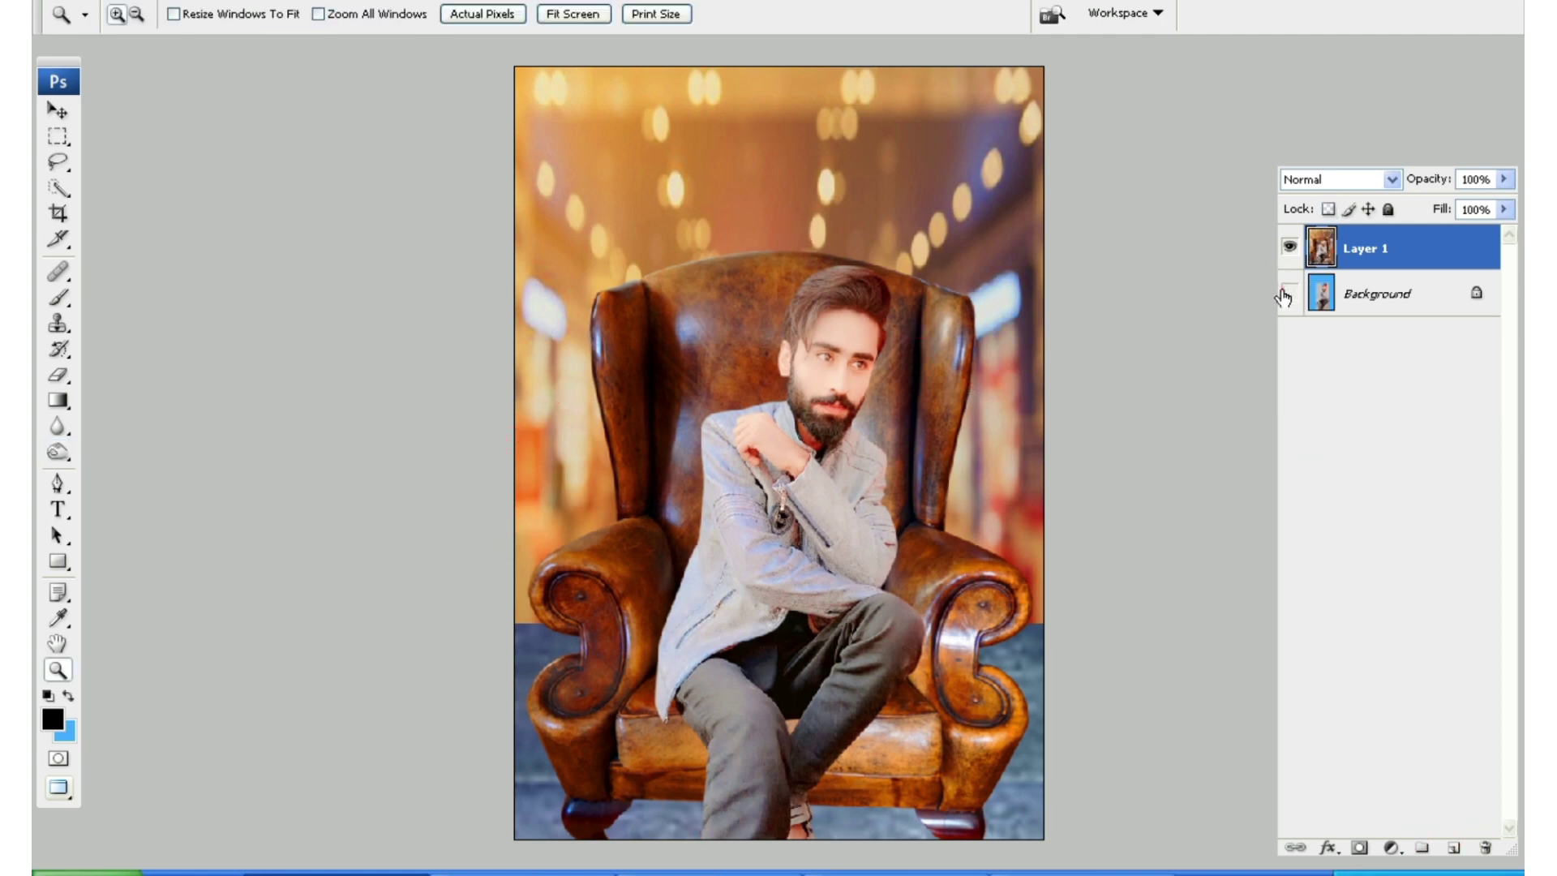
click(1285, 294)
key(ctrl+shift+e)
key(ctrl+j)
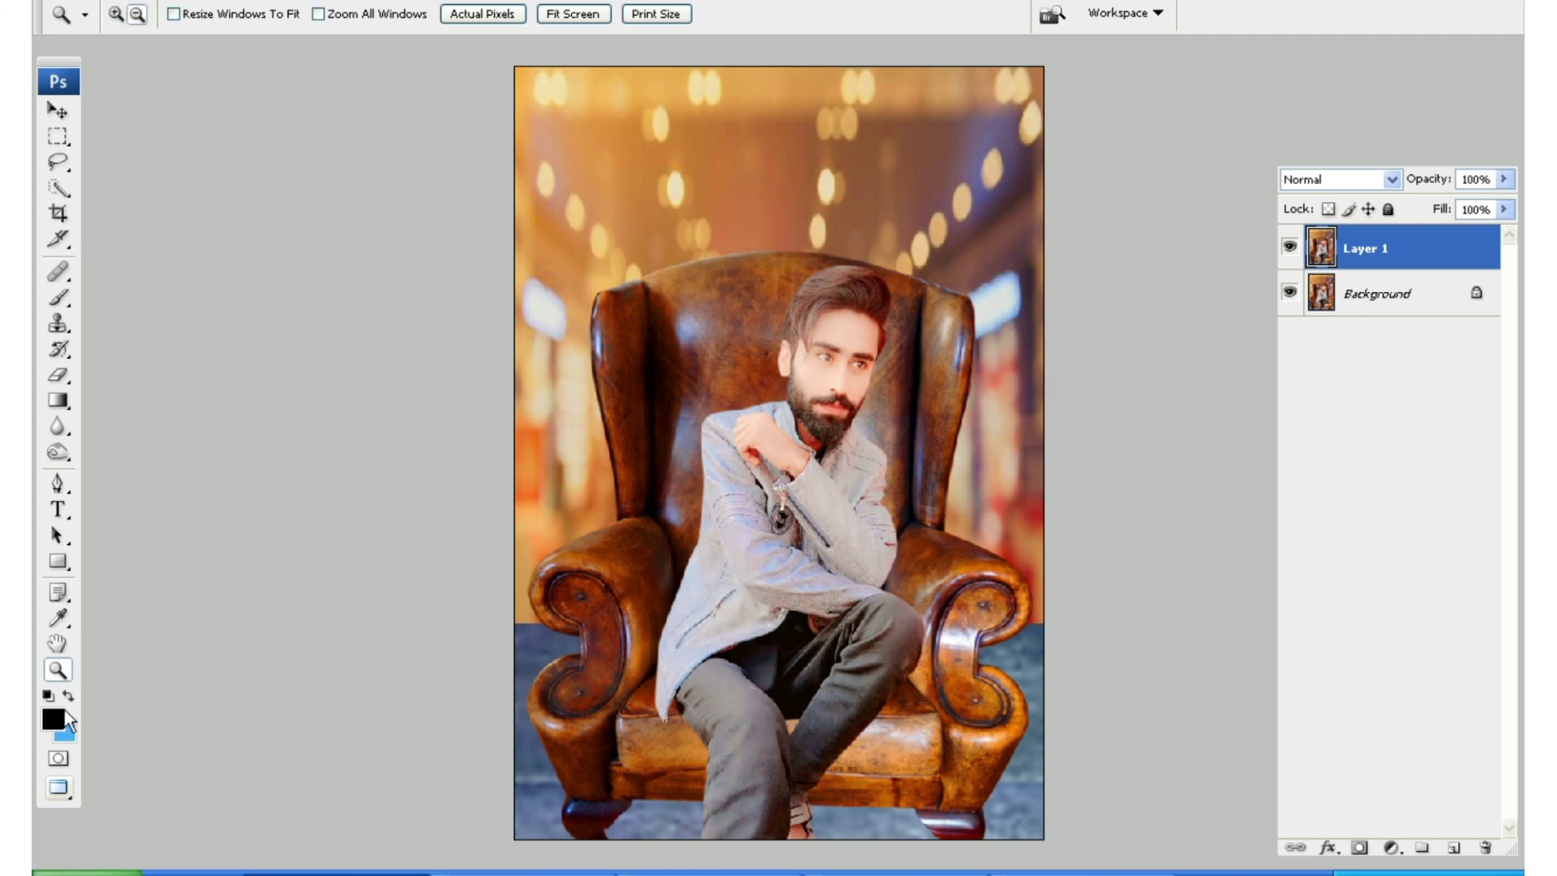
key(alt+BackSpace)
- Set the black layer's opacity to 81% and erase it from the photo's centre
key(v)
key(5)
key(e)
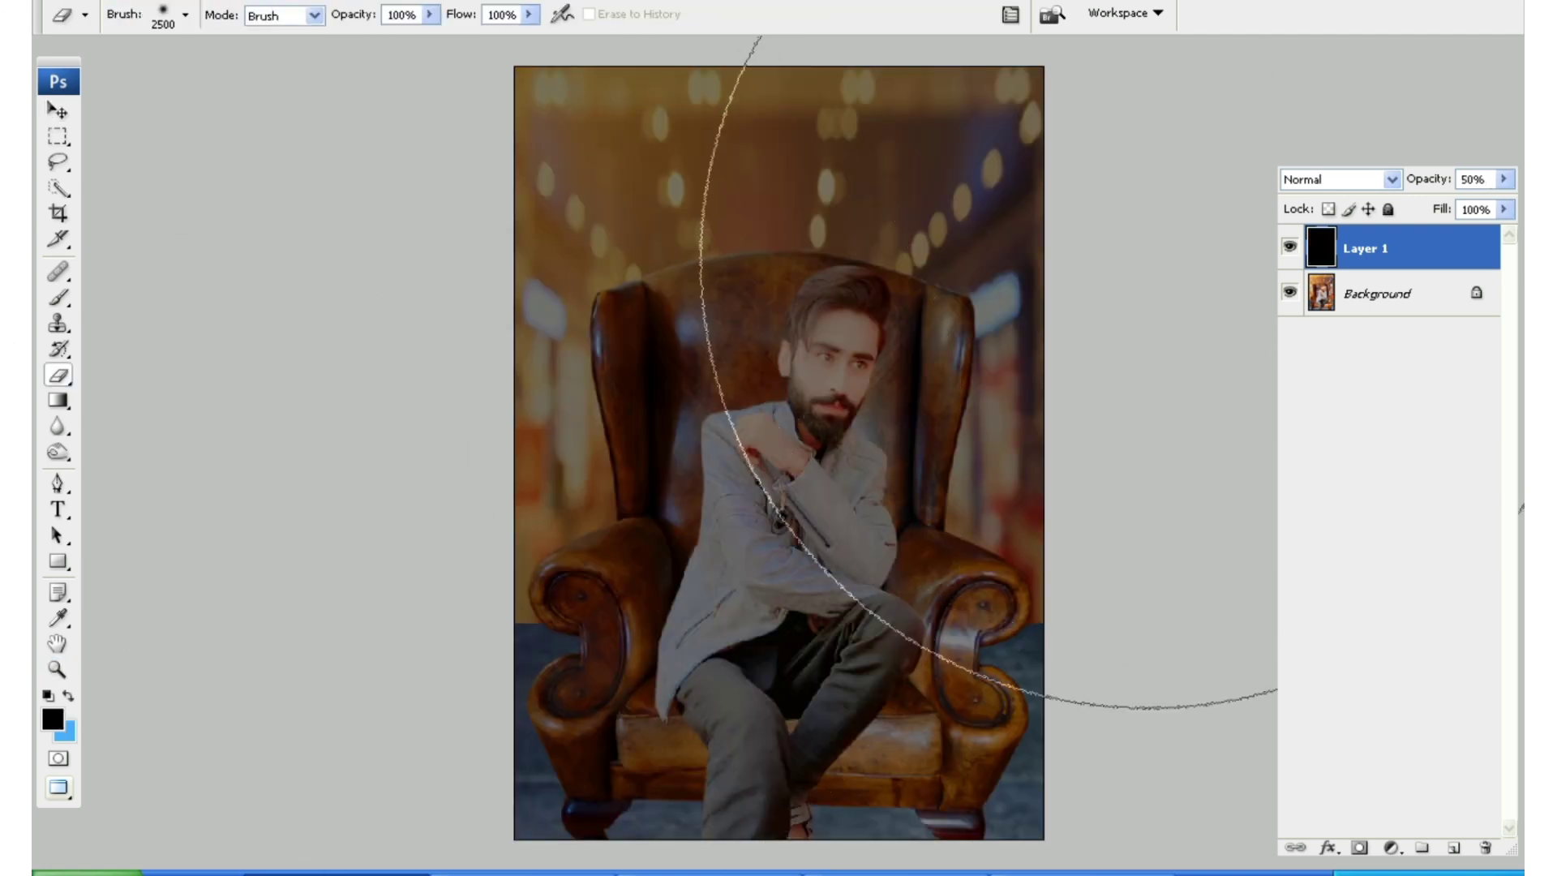
click(1502, 178)
mouse_move(1446, 202)
mouse_down()
mouse_move(1498, 210)
mouse_move(1481, 210)
mouse_up()
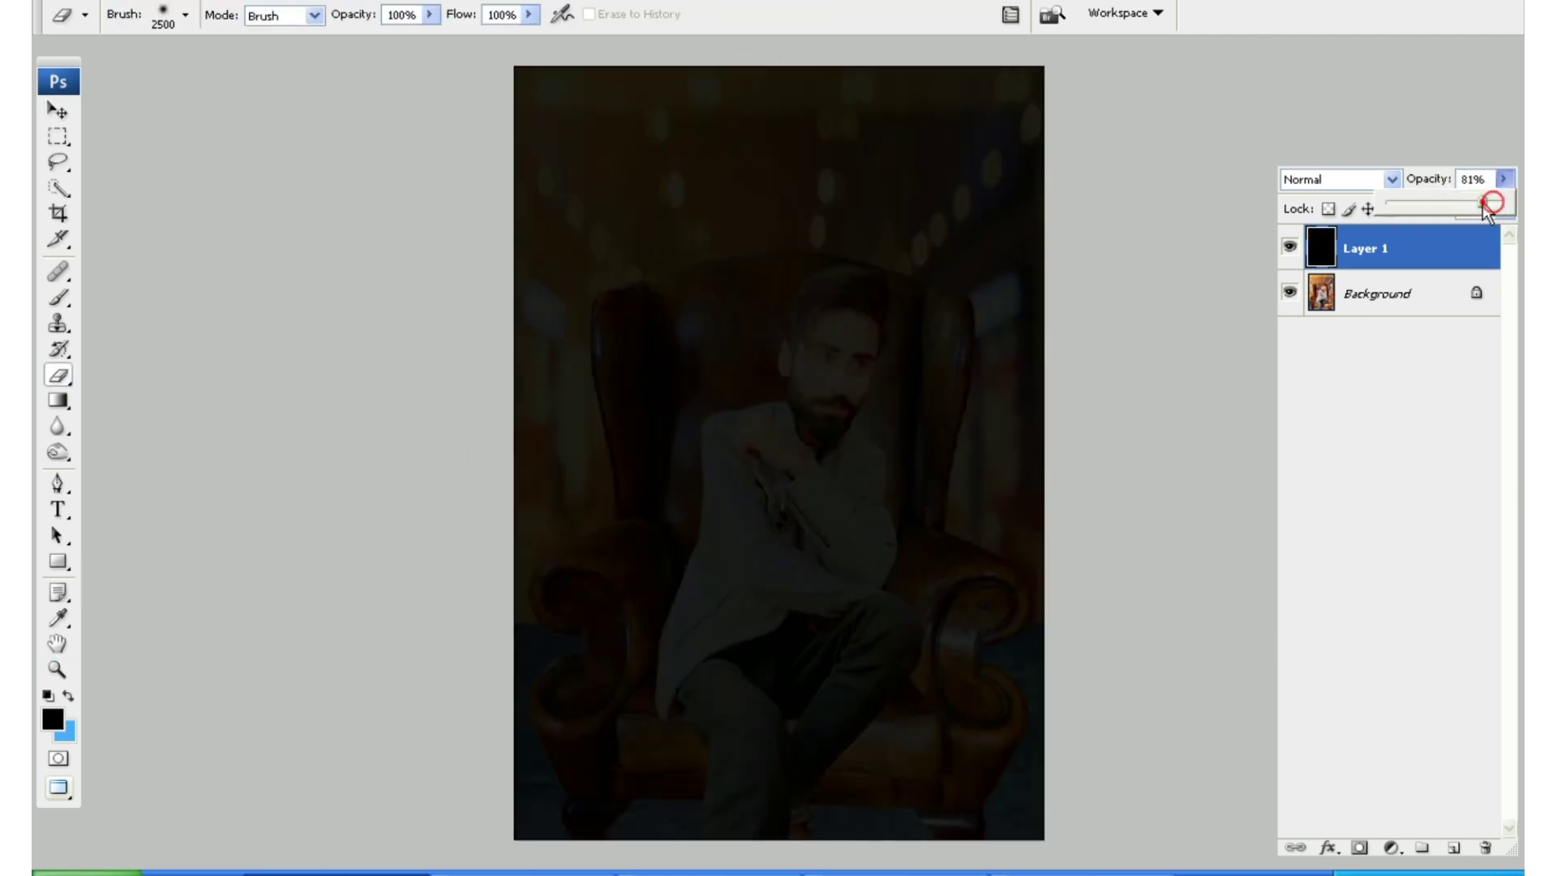
click(769, 450)
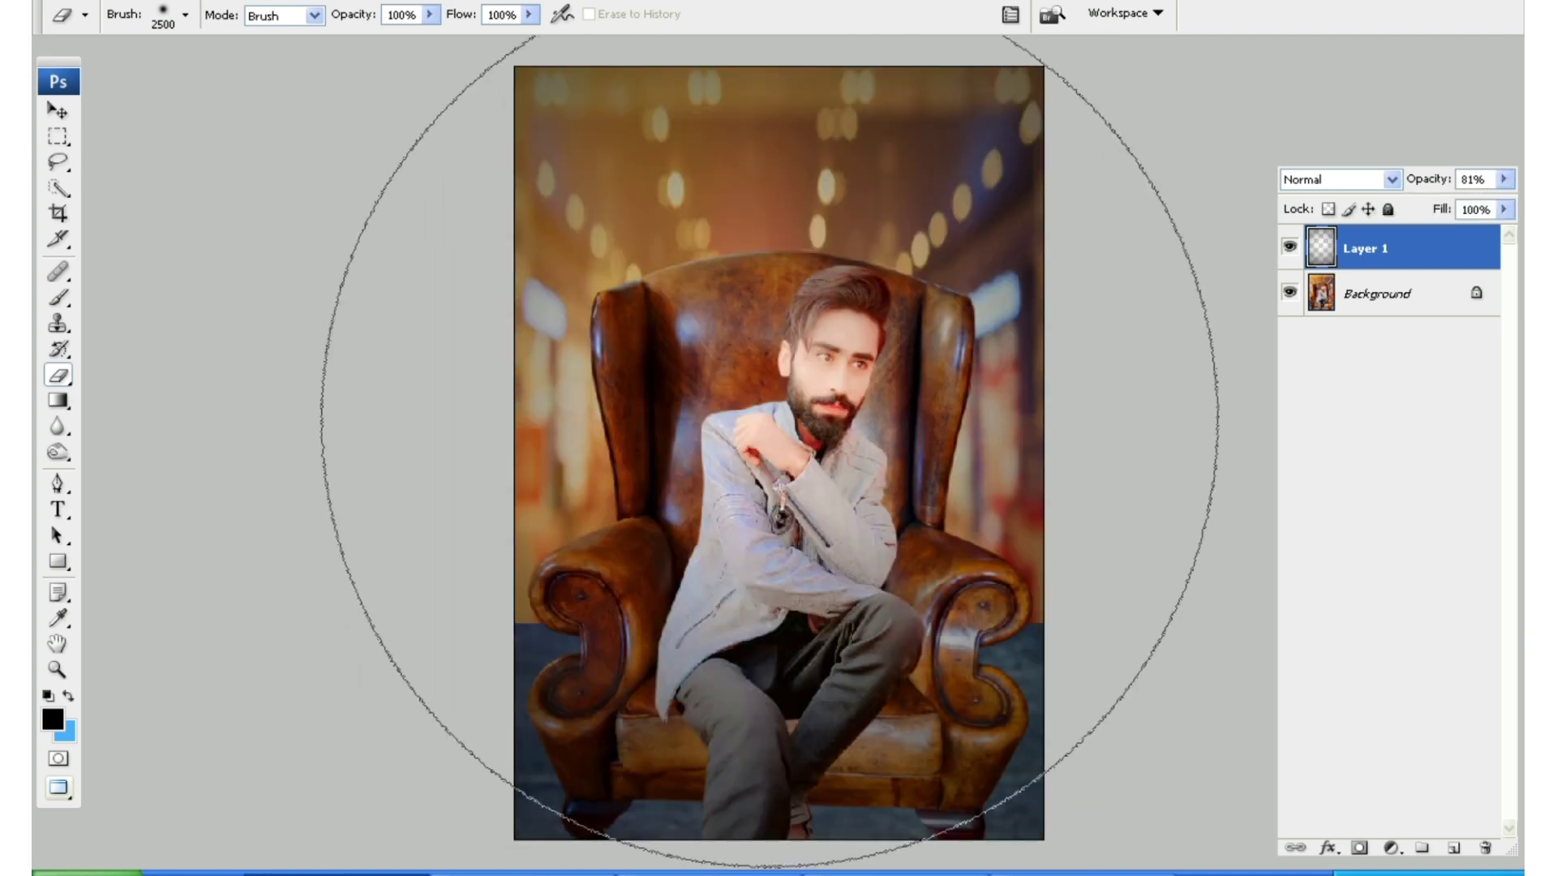
- With a 1300 px eraser, clear darkness from the man's face and upper body, then merge down
key(bracketleft)
key(bracketleft)
key(bracketleft)
key(bracketleft)
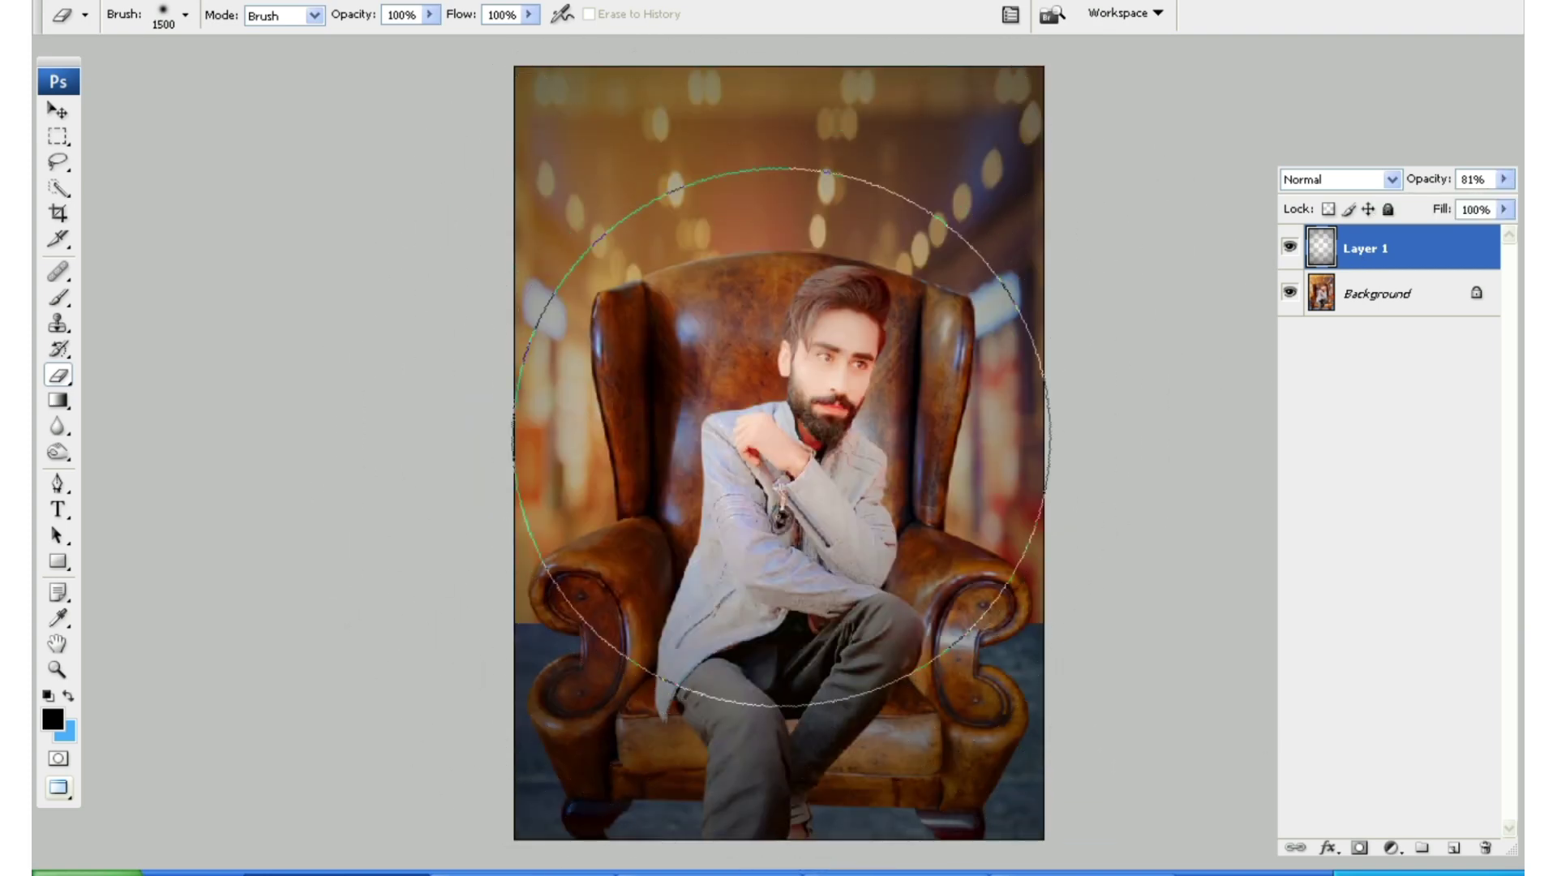
key(bracketleft)
key(bracketleft)
key(bracketleft)
key(bracketright)
key(bracketright)
key(bracketright)
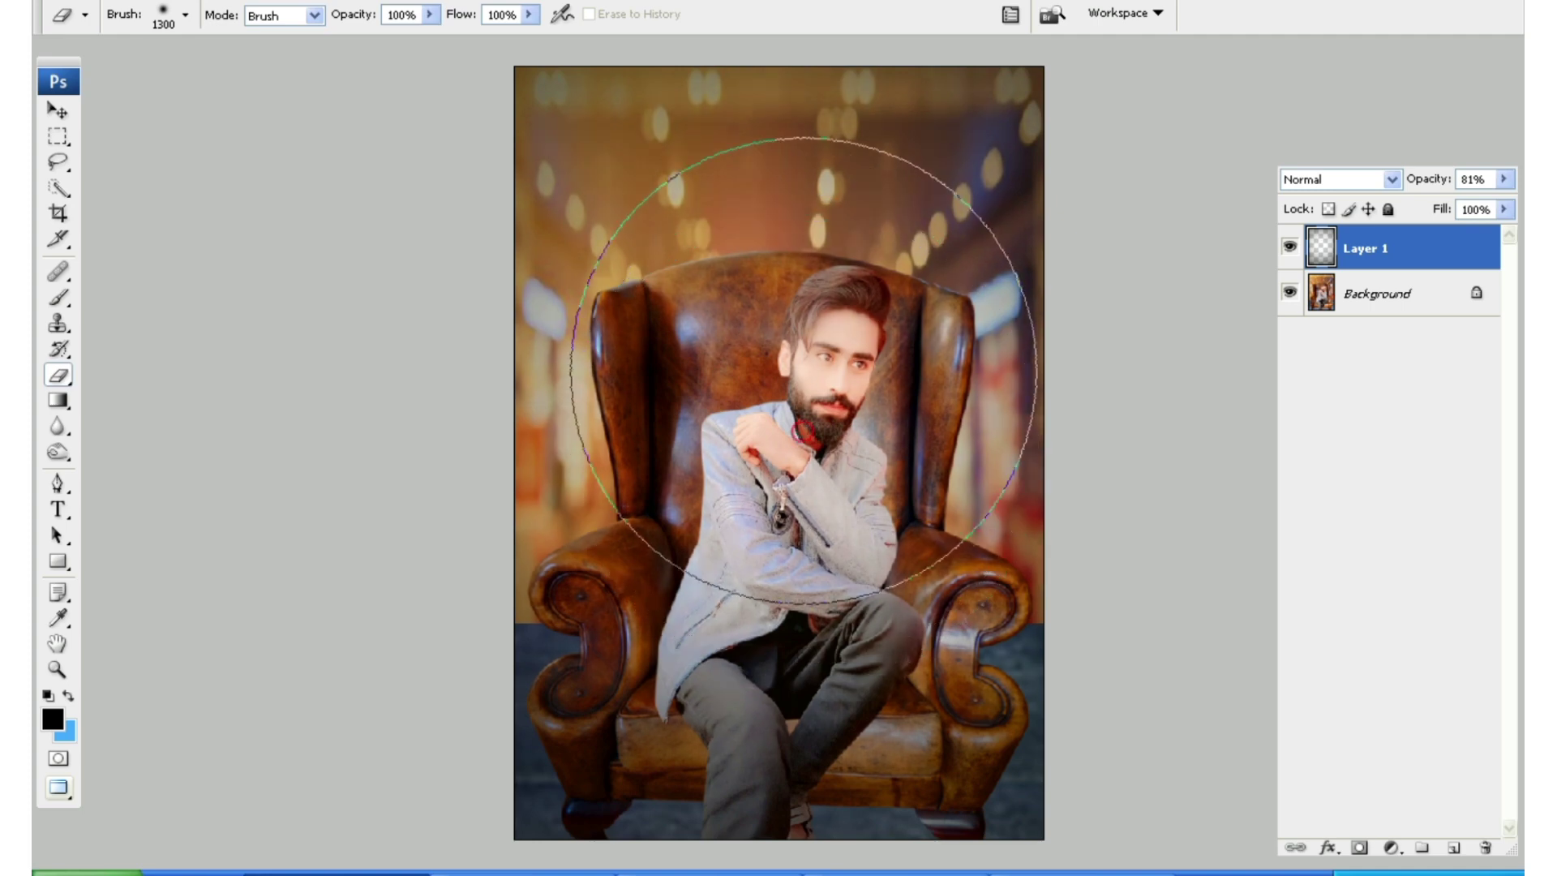
key(bracketright)
click(795, 298)
click(810, 378)
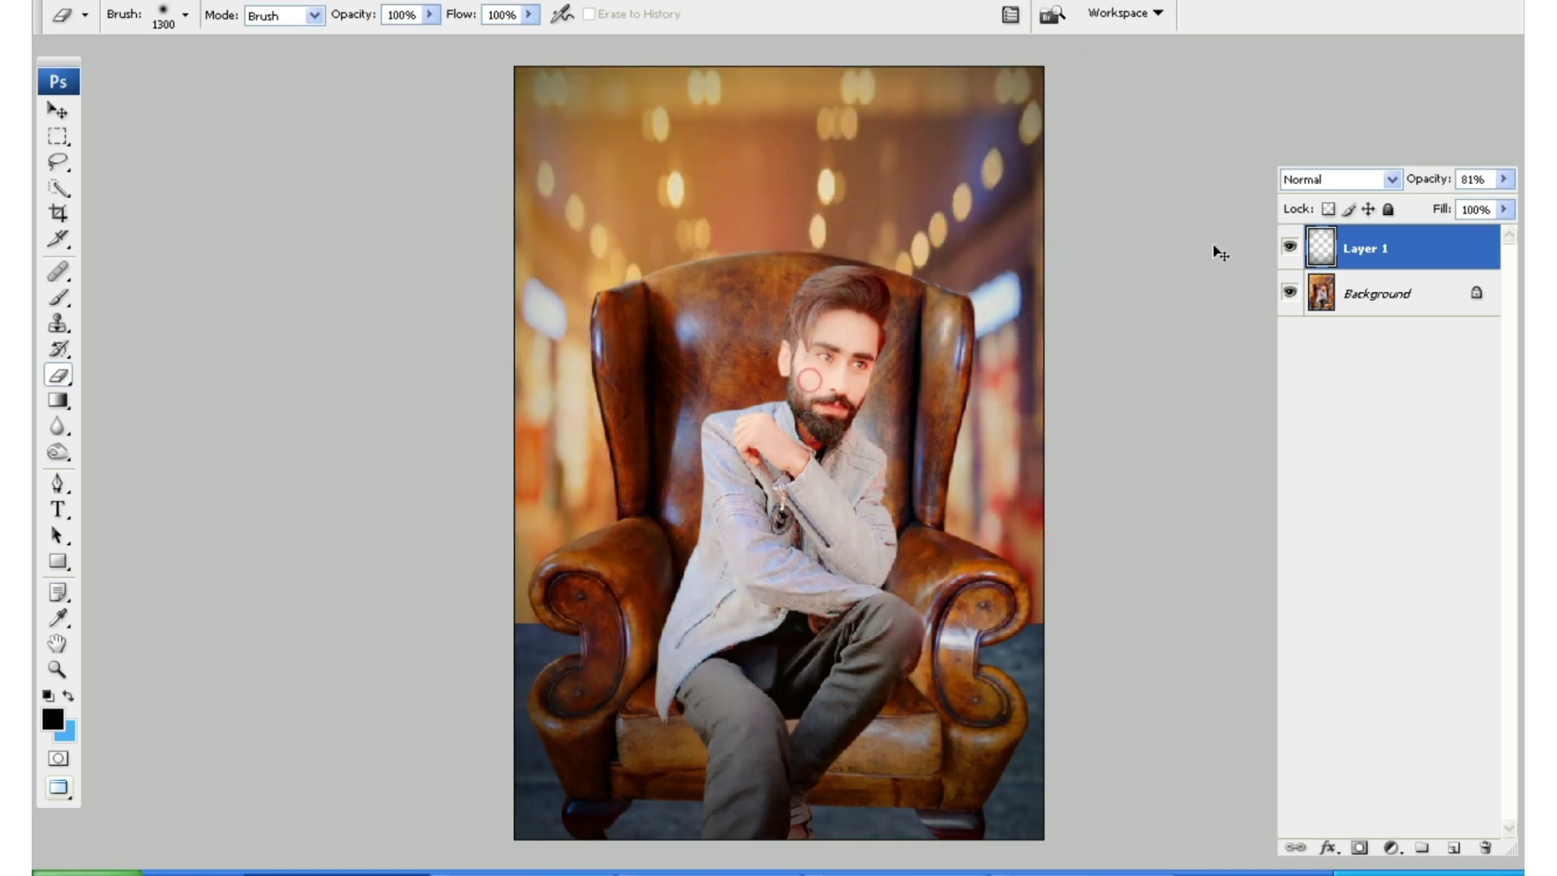
key(ctrl+e)
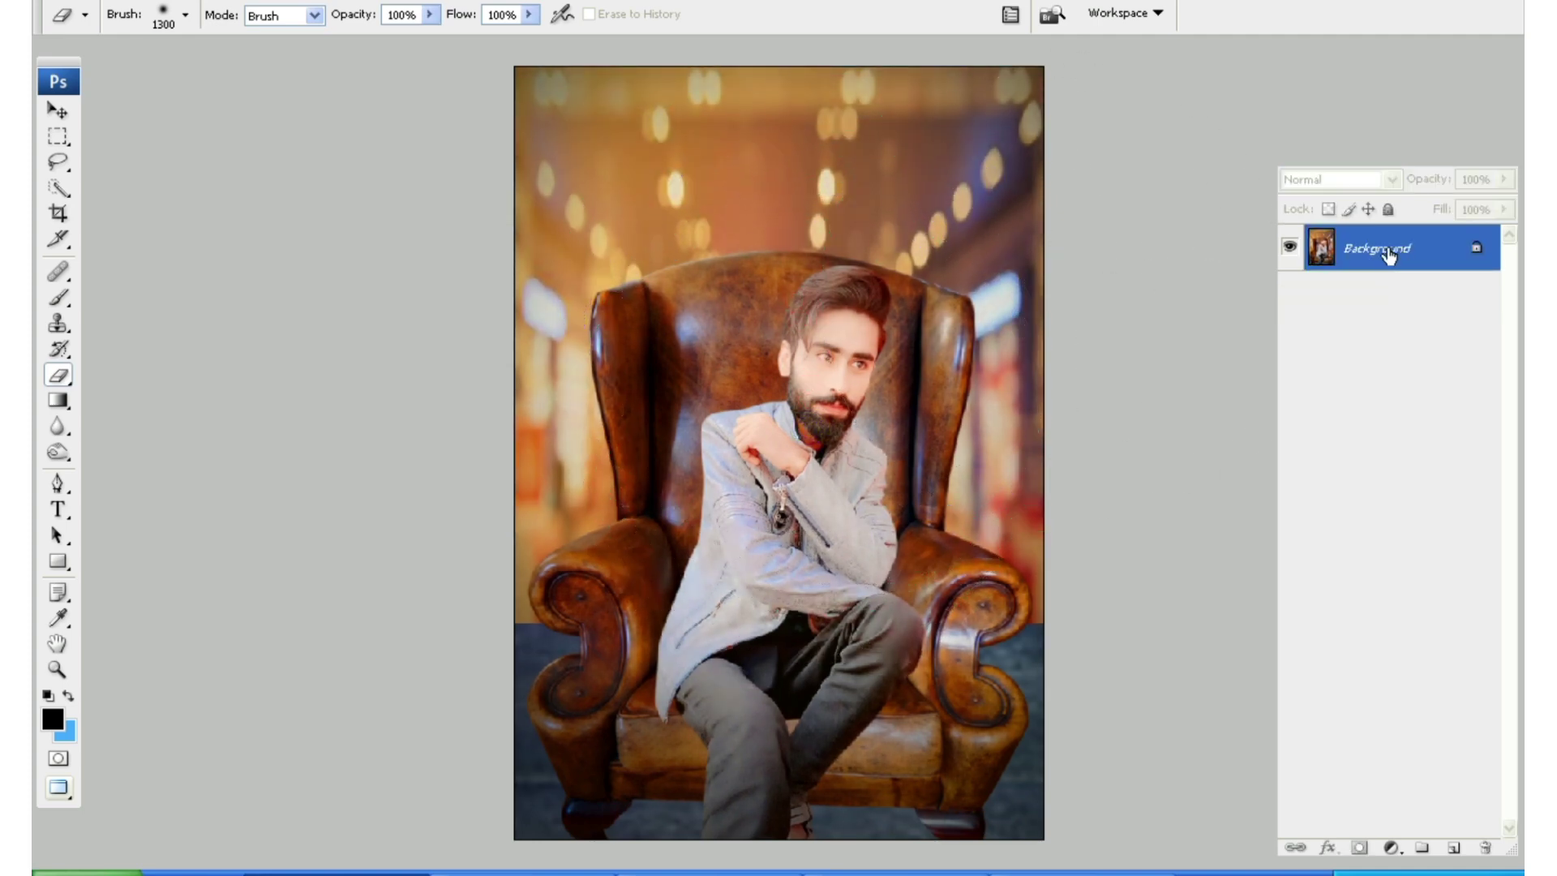
- Save the finished portrait to the Desktop as a JPEG named 'OK'
click(65, 2)
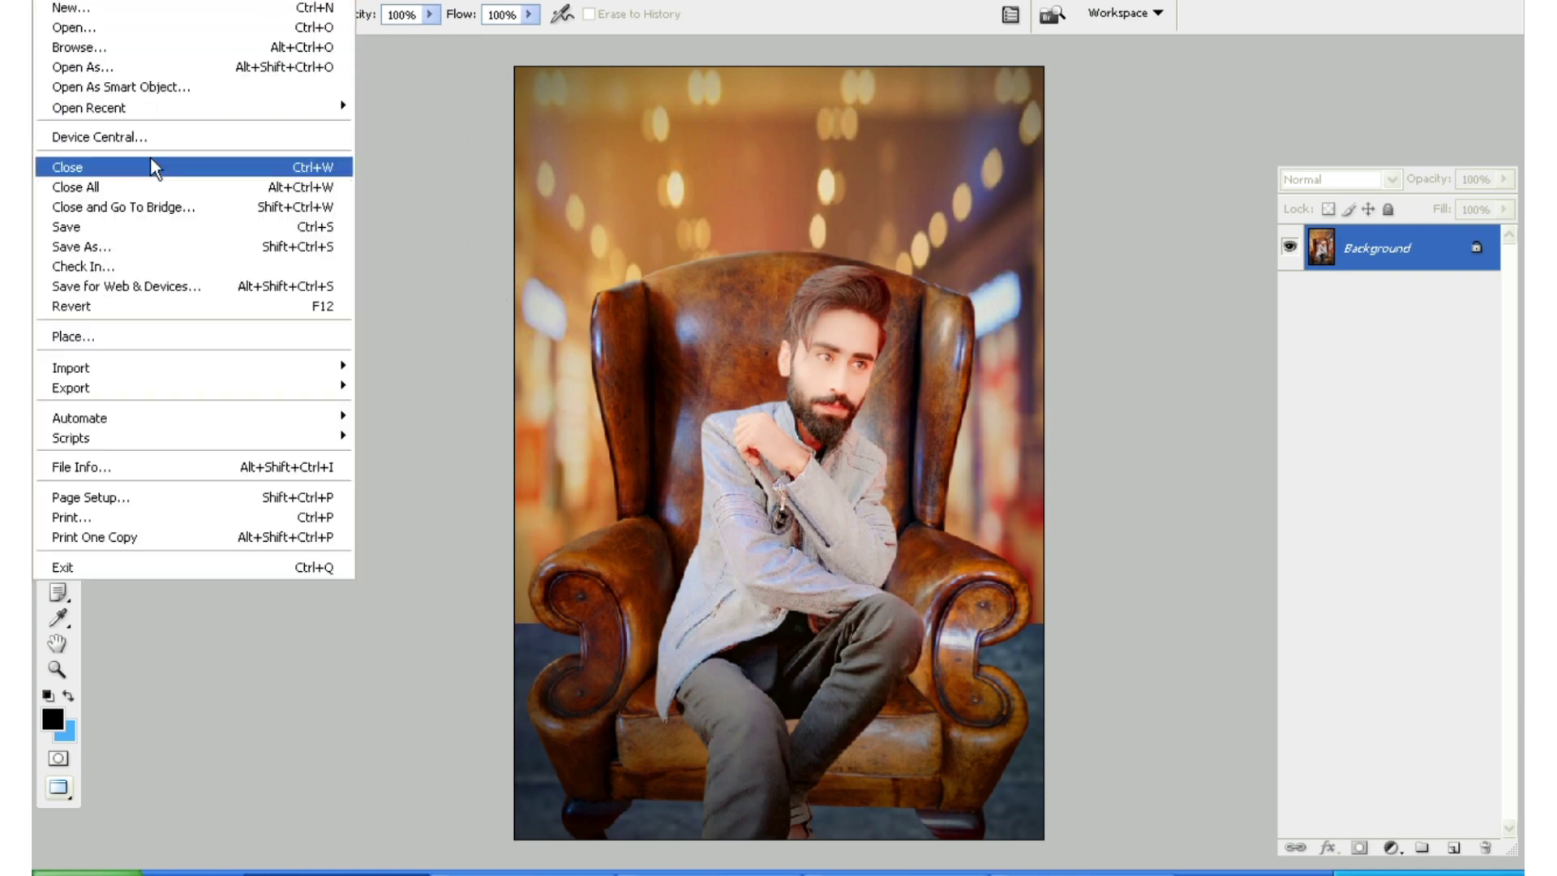
click(301, 247)
click(570, 588)
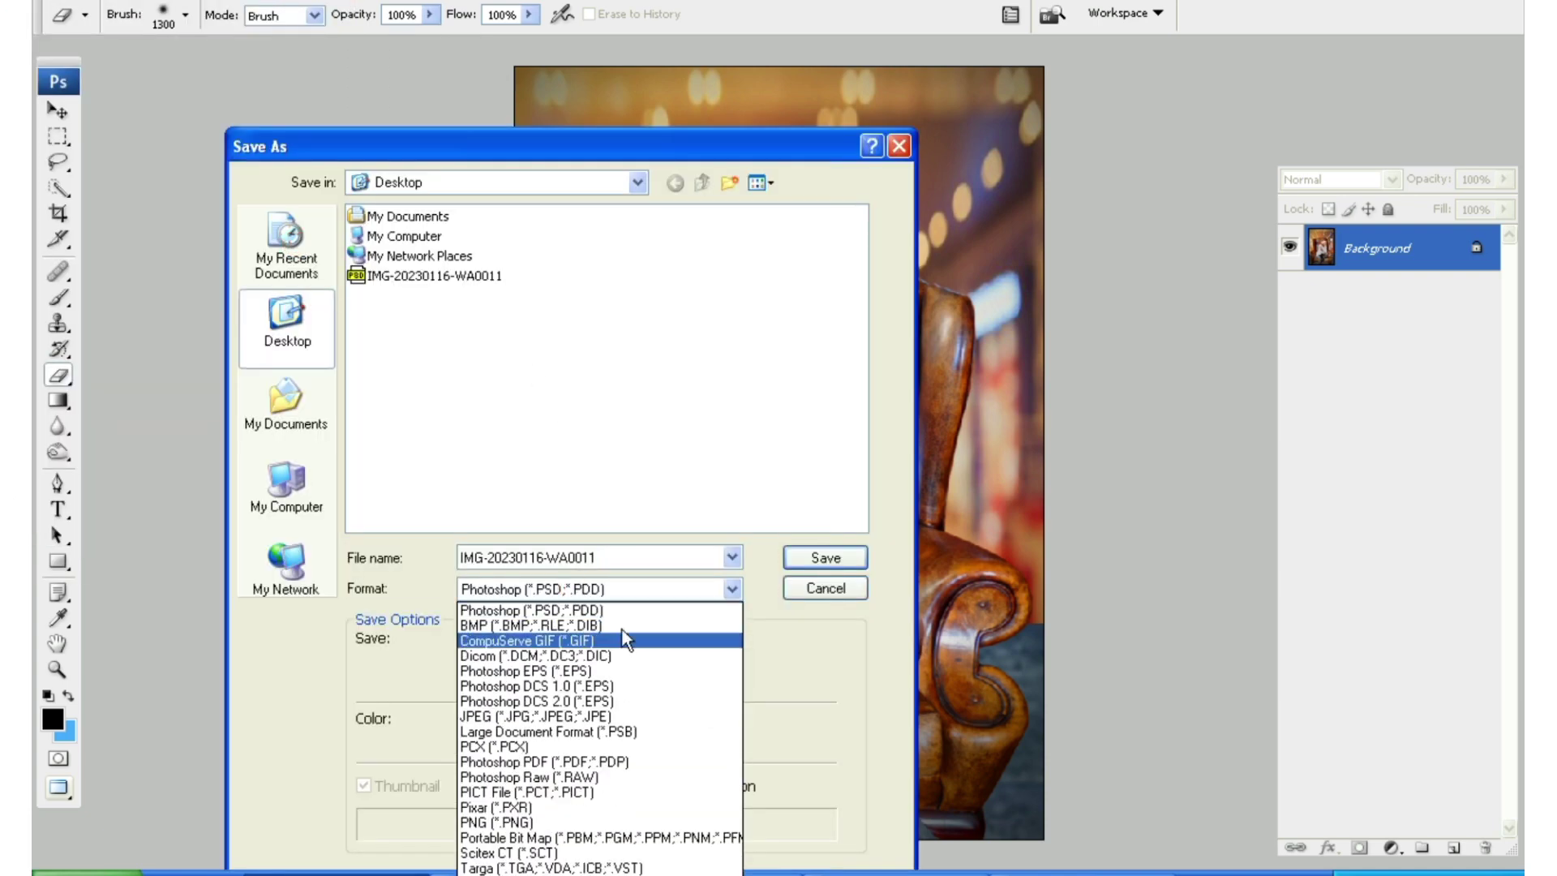
click(657, 717)
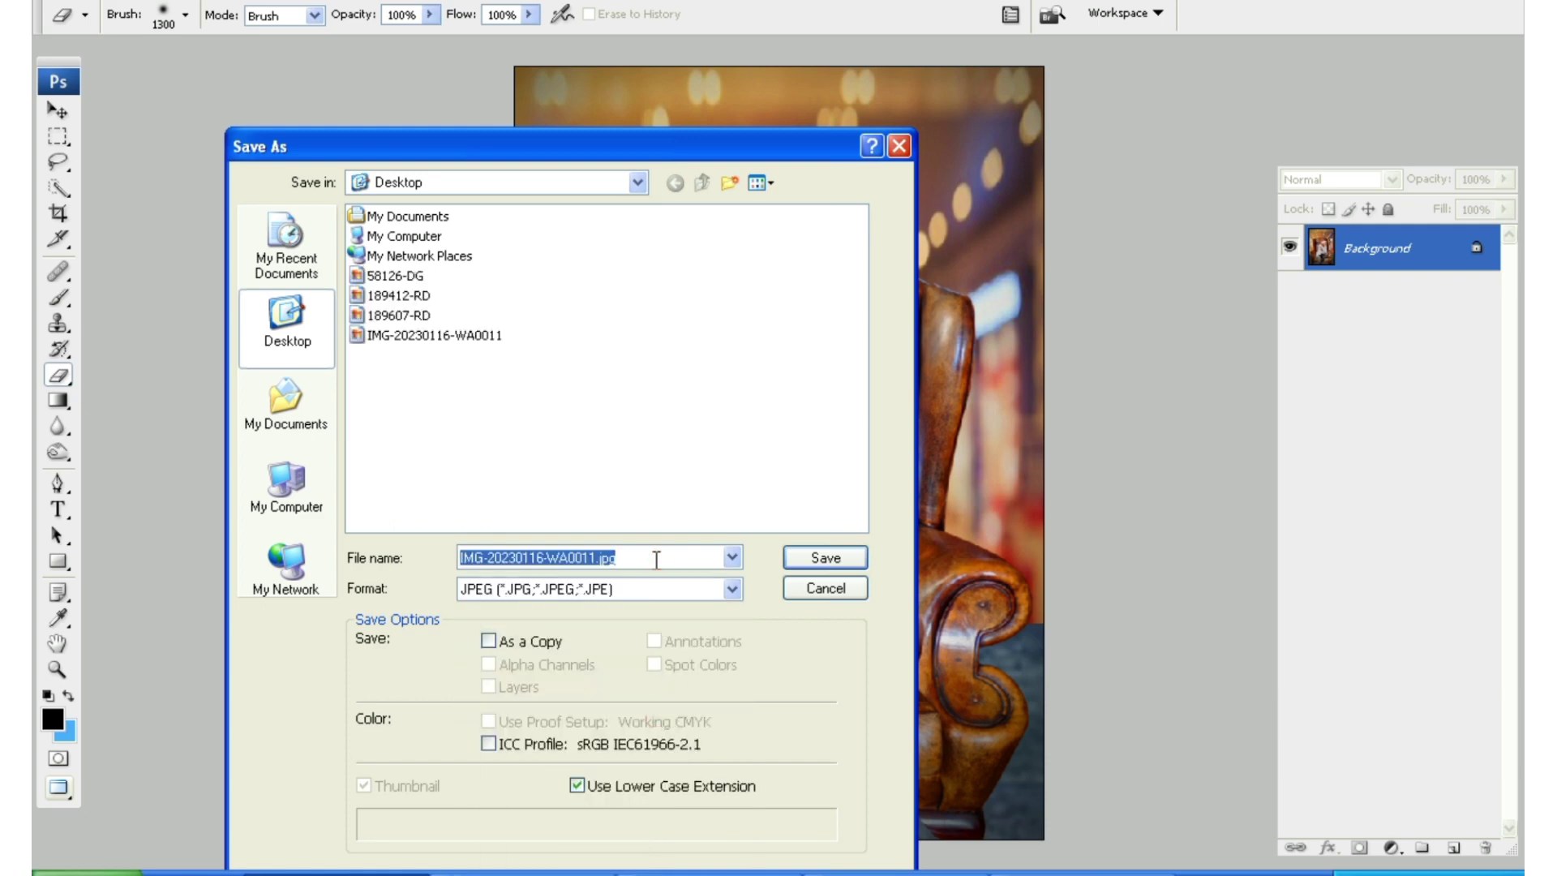
text(OK)
click(816, 557)
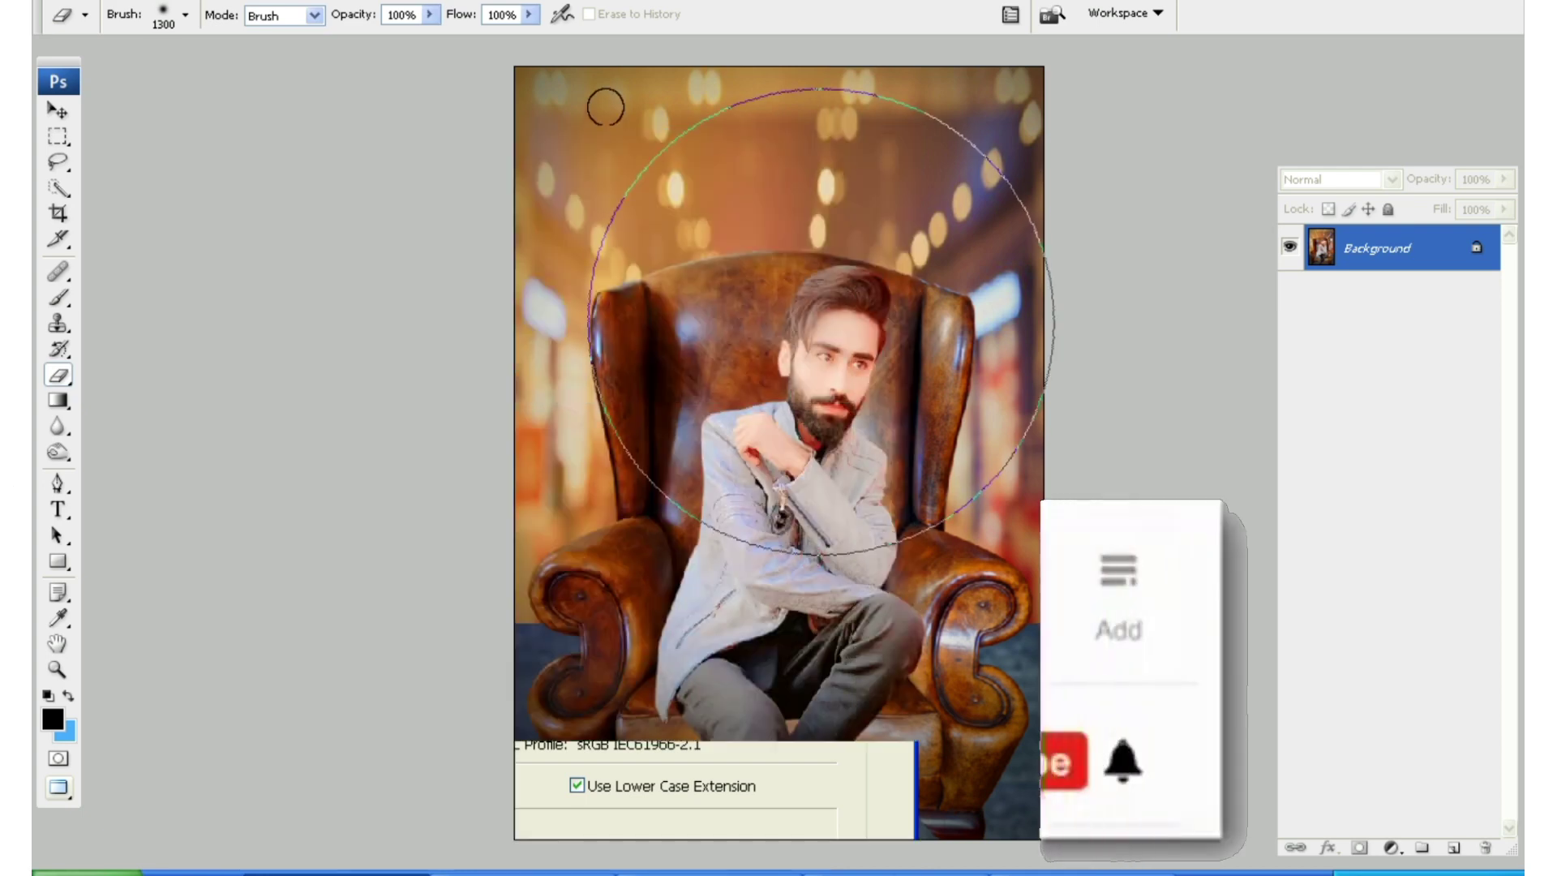